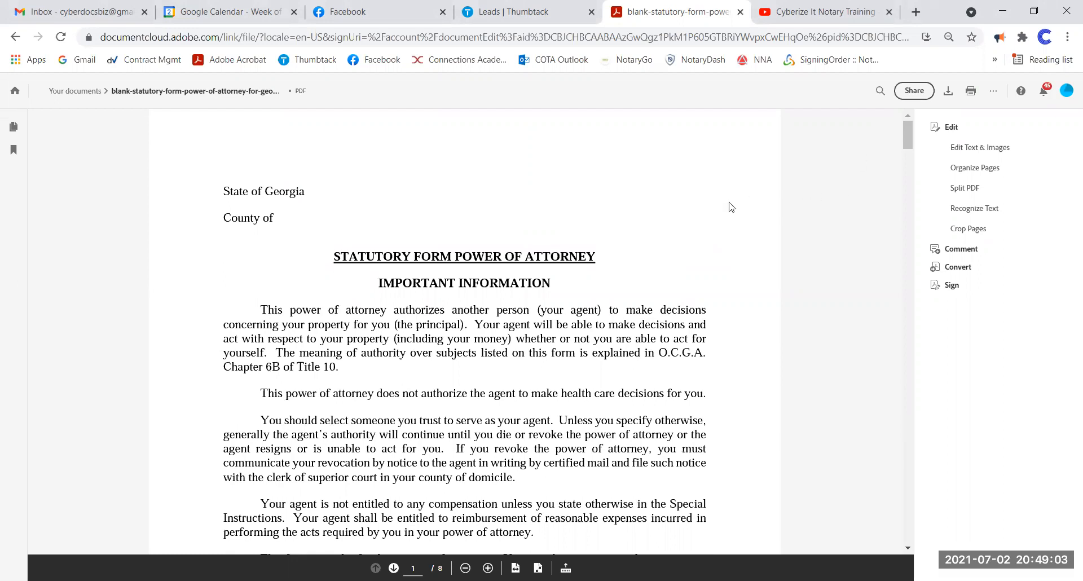
# - Scroll through the Georgia power of attorney PDF, then start a Request Signatures workflow
pyautogui.scroll(-1, 716, 229)
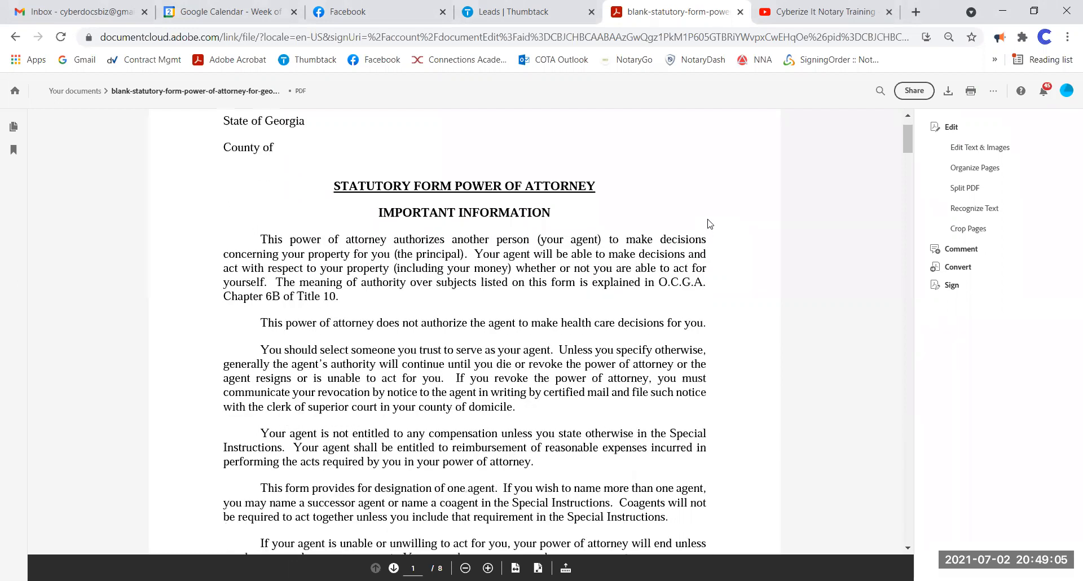
pyautogui.scroll(-4, 671, 232)
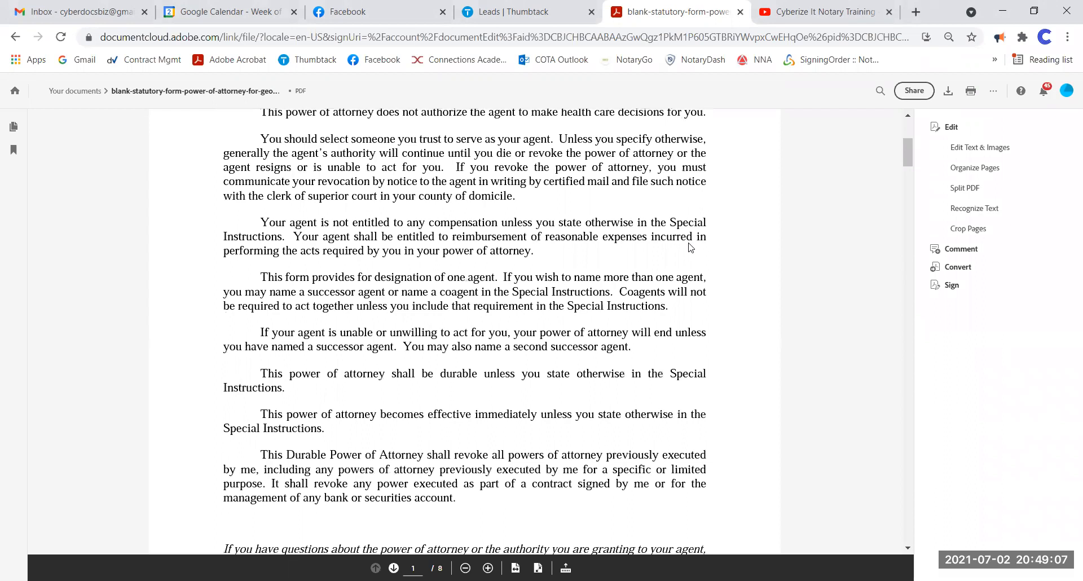
pyautogui.scroll(-10, 686, 341)
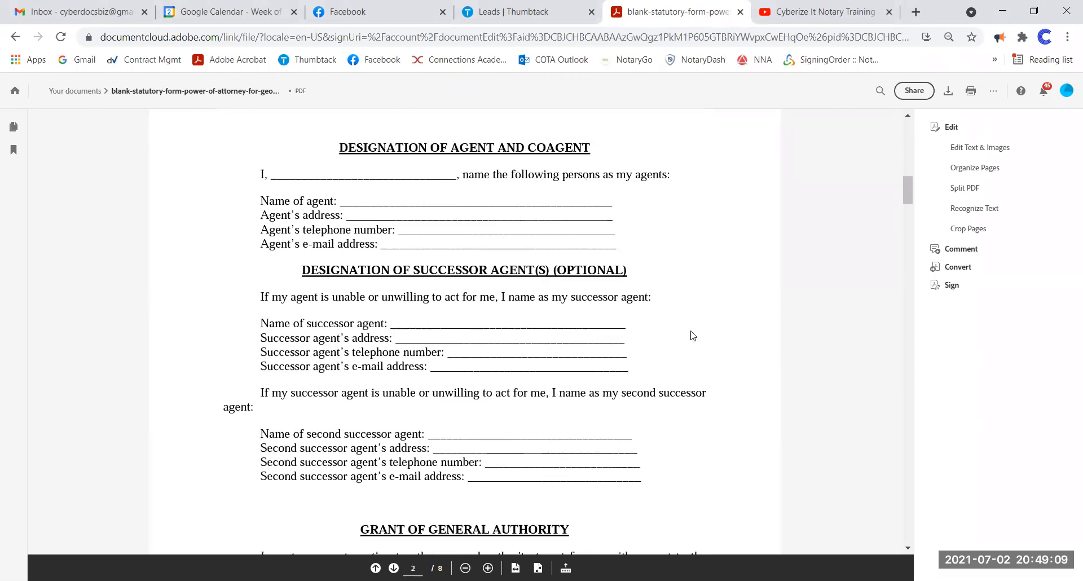
pyautogui.scroll(-2, 694, 332)
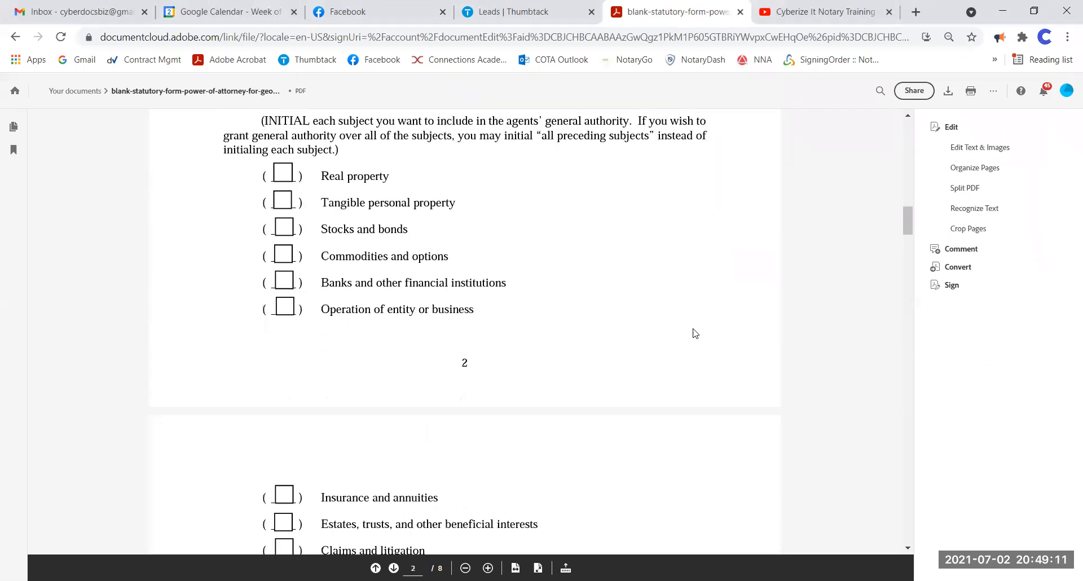
pyautogui.scroll(-11, 695, 333)
pyautogui.scroll(-12, 695, 333)
pyautogui.scroll(-12, 697, 333)
pyautogui.scroll(-12, 700, 333)
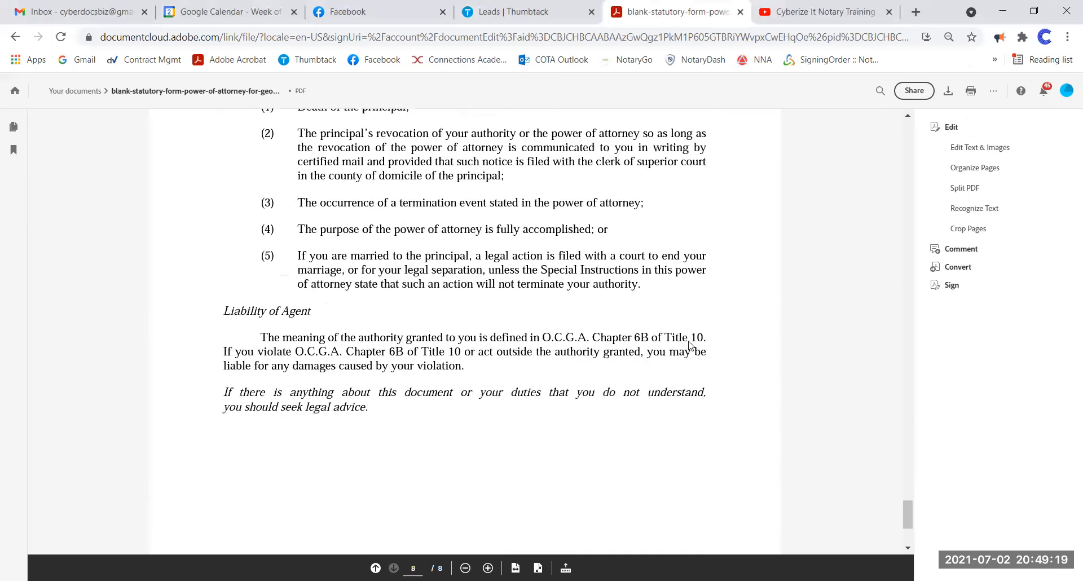
pyautogui.scroll(-4, 691, 346)
pyautogui.scroll(9, 687, 364)
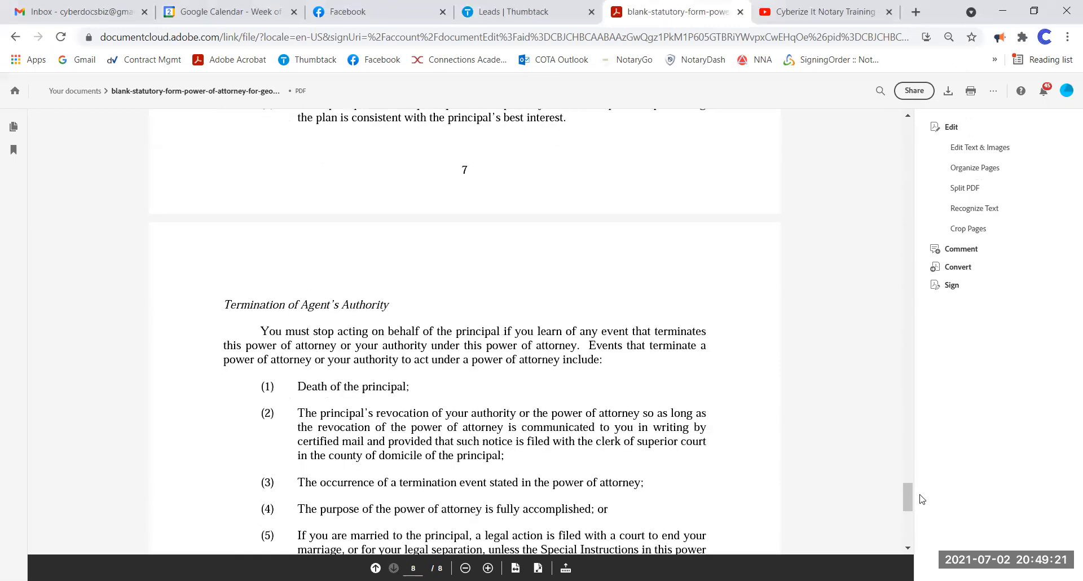
pyautogui.moveTo(907, 499); pyautogui.dragTo(915, 92)
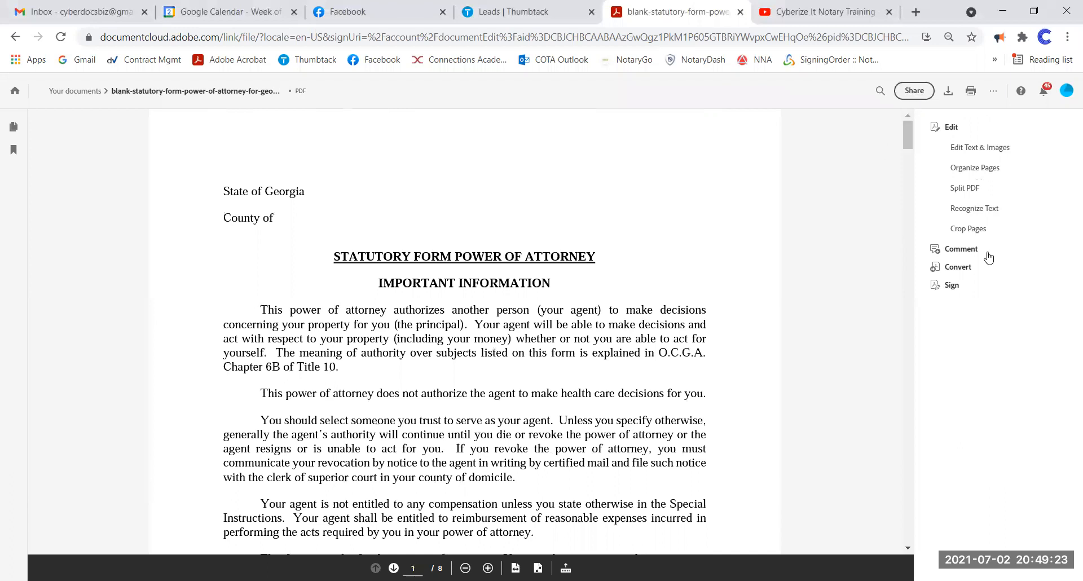
pyautogui.click(953, 286)
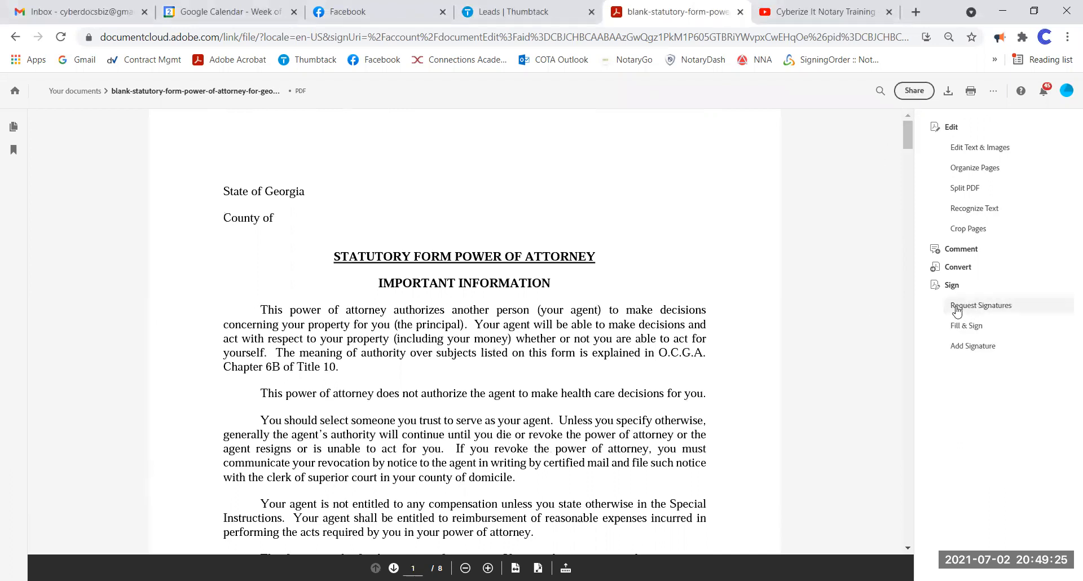
pyautogui.click(975, 306)
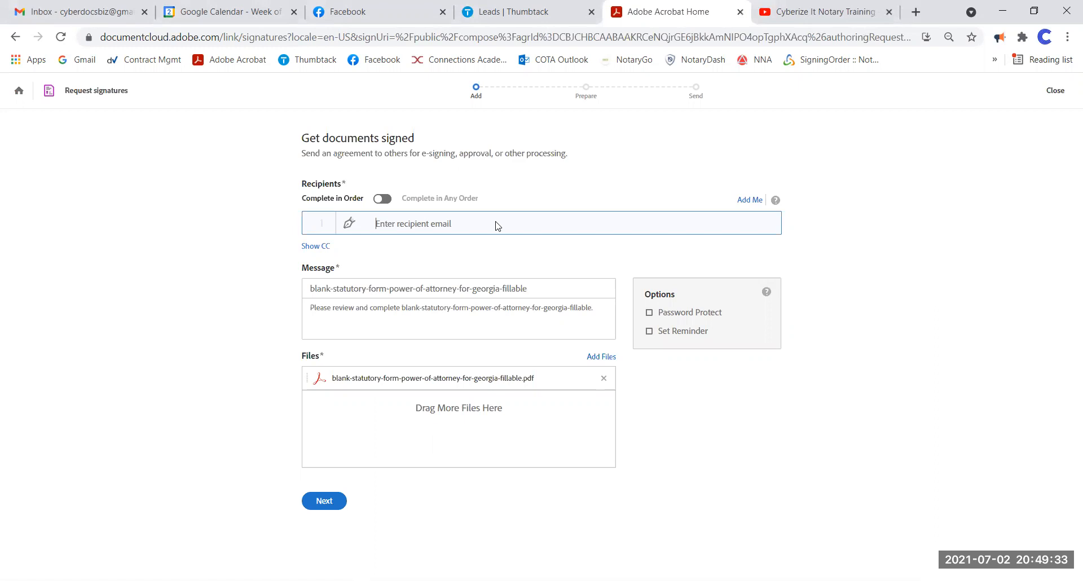
# - Add four recipients by picking each one's saved e-mail address from the autocomplete suggestions
pyautogui.write('cyb')
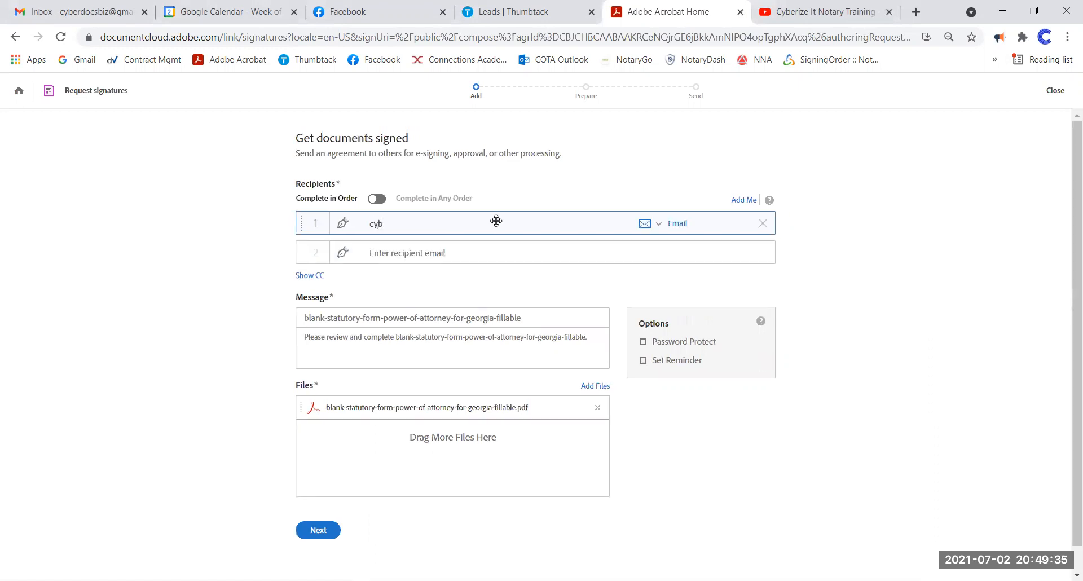
pyautogui.click(431, 254)
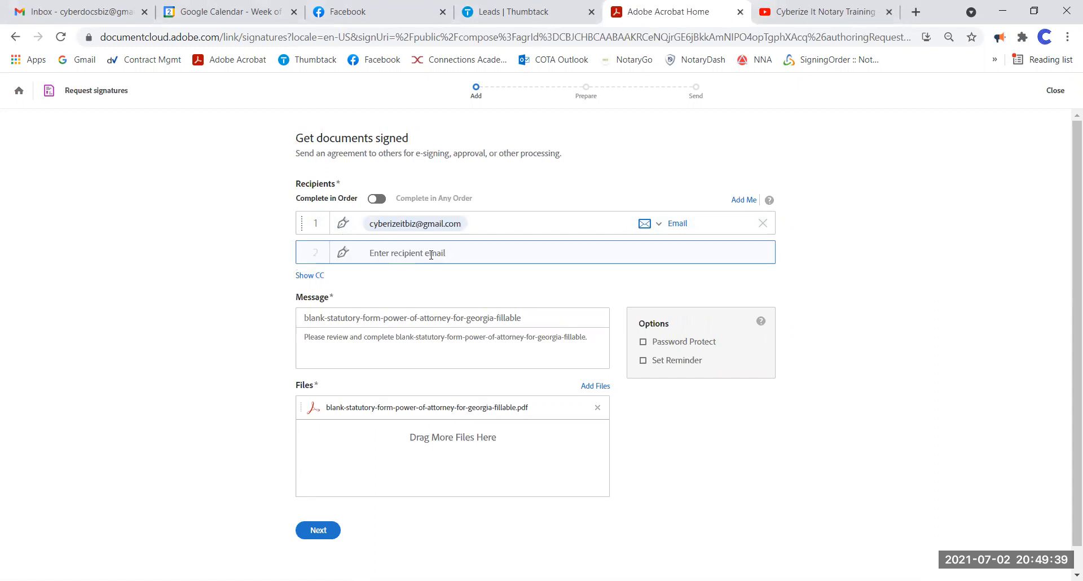
pyautogui.write('seit')
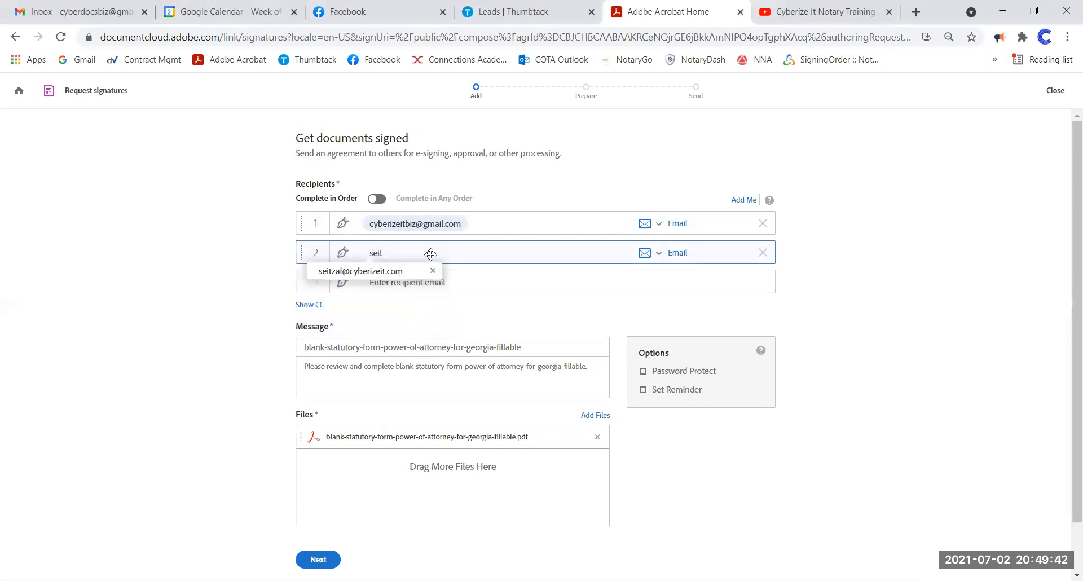
pyautogui.click(367, 274)
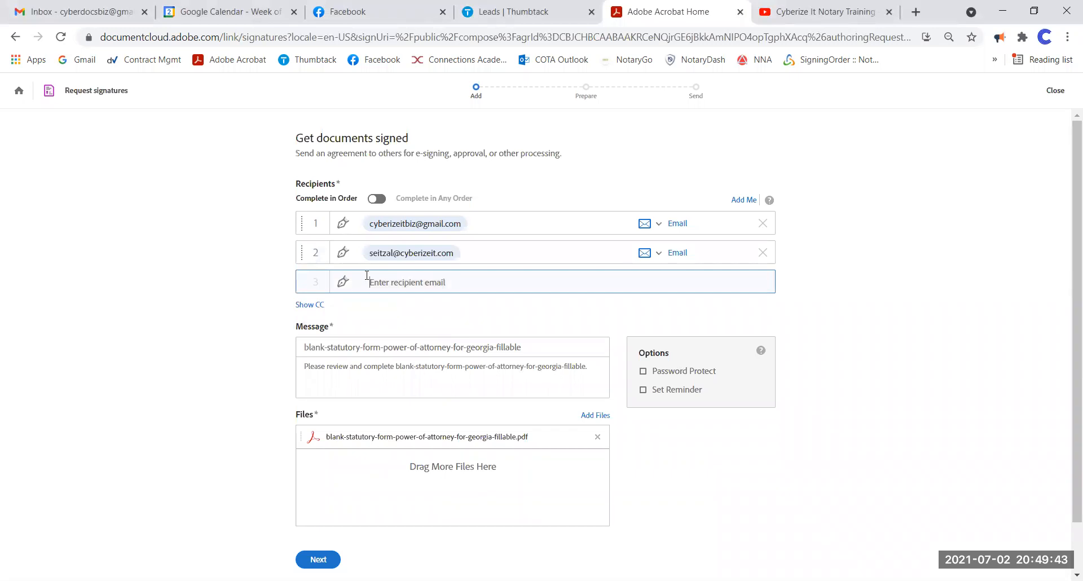
pyautogui.write('be')
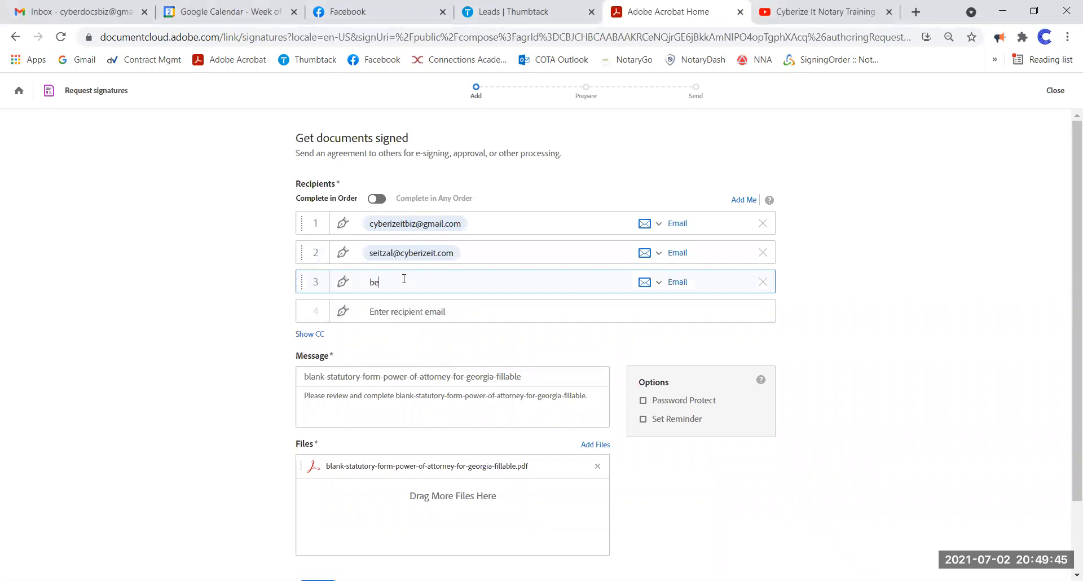
pyautogui.write('th')
pyautogui.click(407, 305)
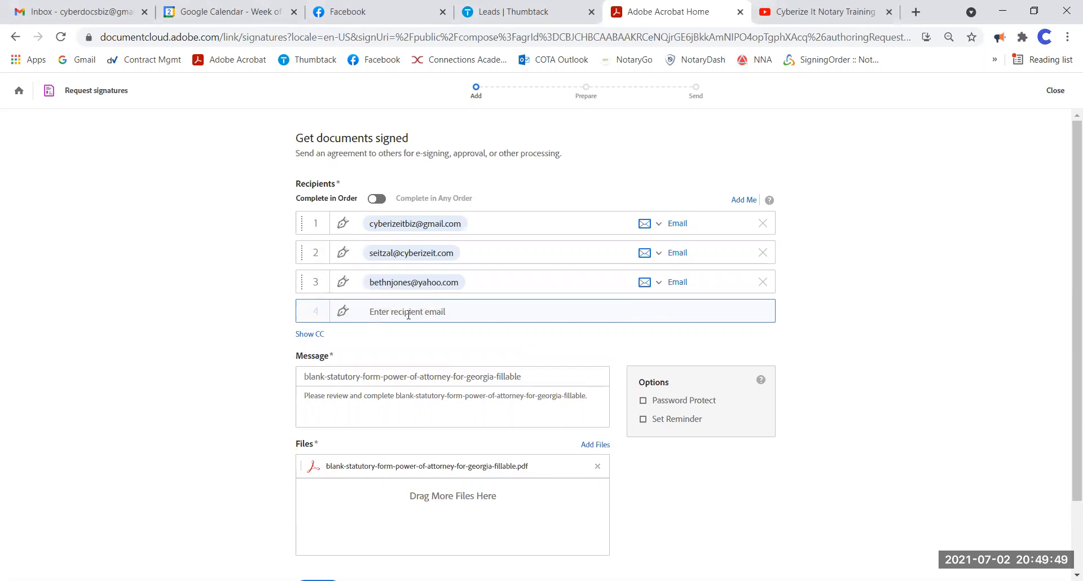
pyautogui.write('ohio')
pyautogui.press('Return')
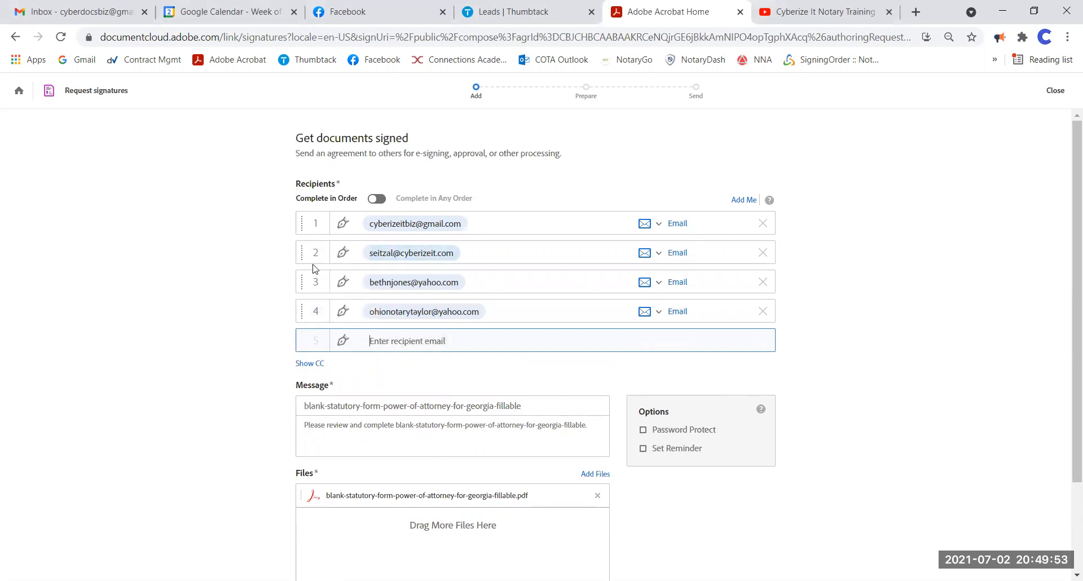
pyautogui.moveTo(299, 255); pyautogui.dragTo(313, 285)
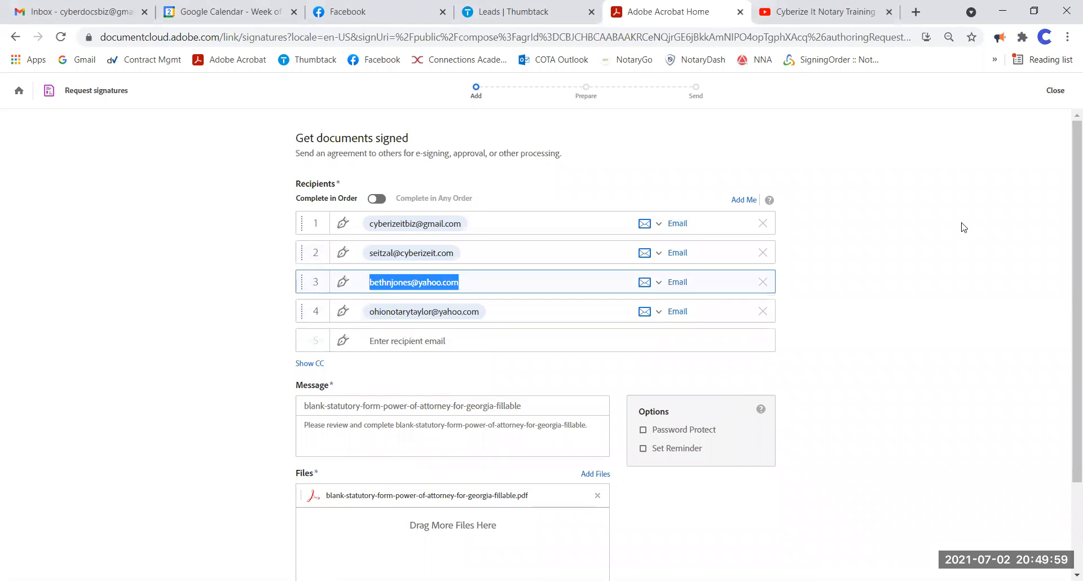
pyautogui.scroll(-1, 733, 248)
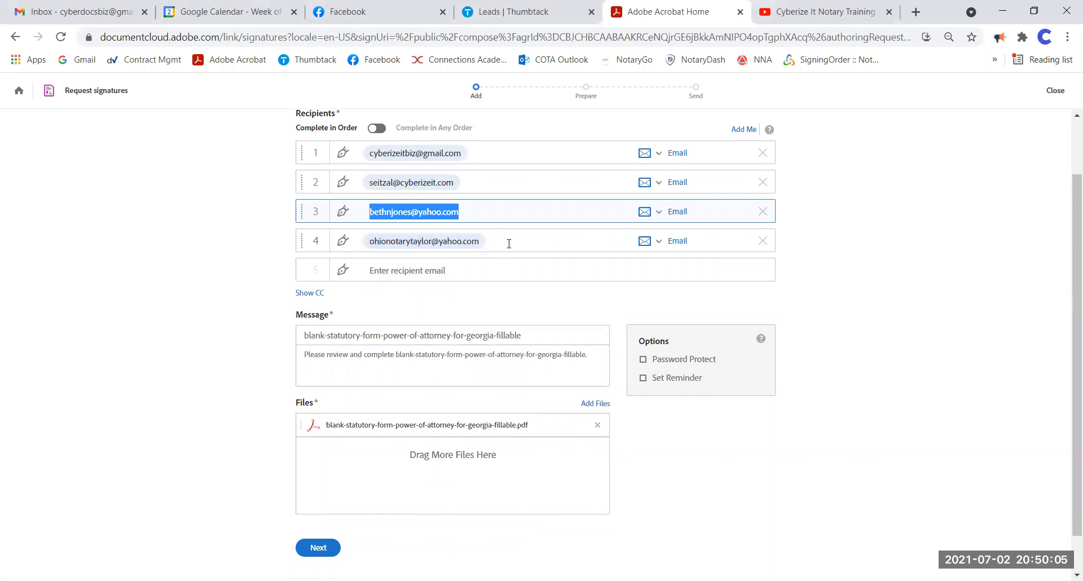
pyautogui.scroll(-1, 510, 234)
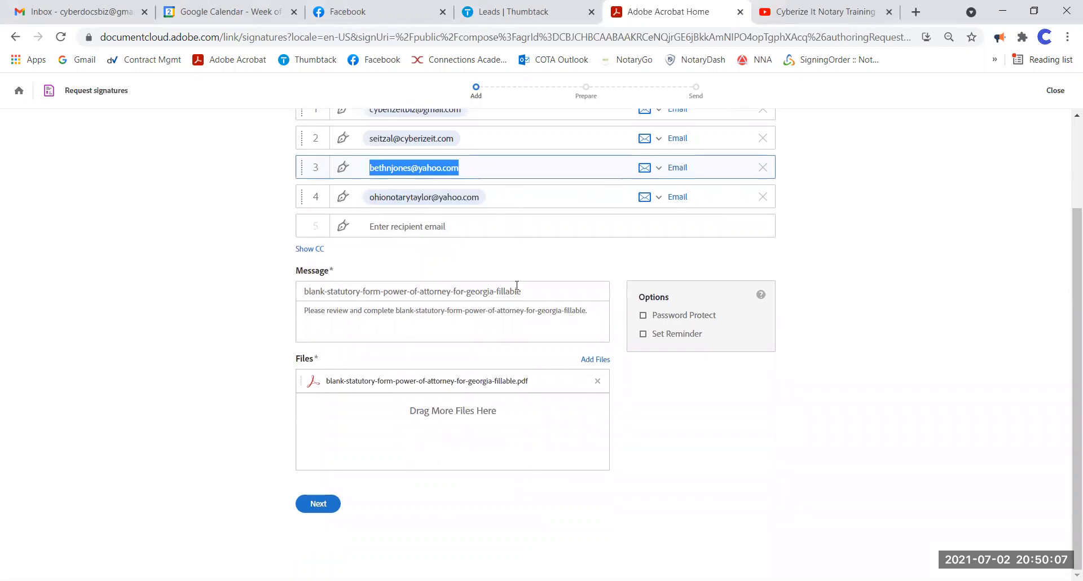
# - Attach copy-certification-tutorial (1).pdf, found by searching 'copy' in the Downloads folder
pyautogui.click(595, 361)
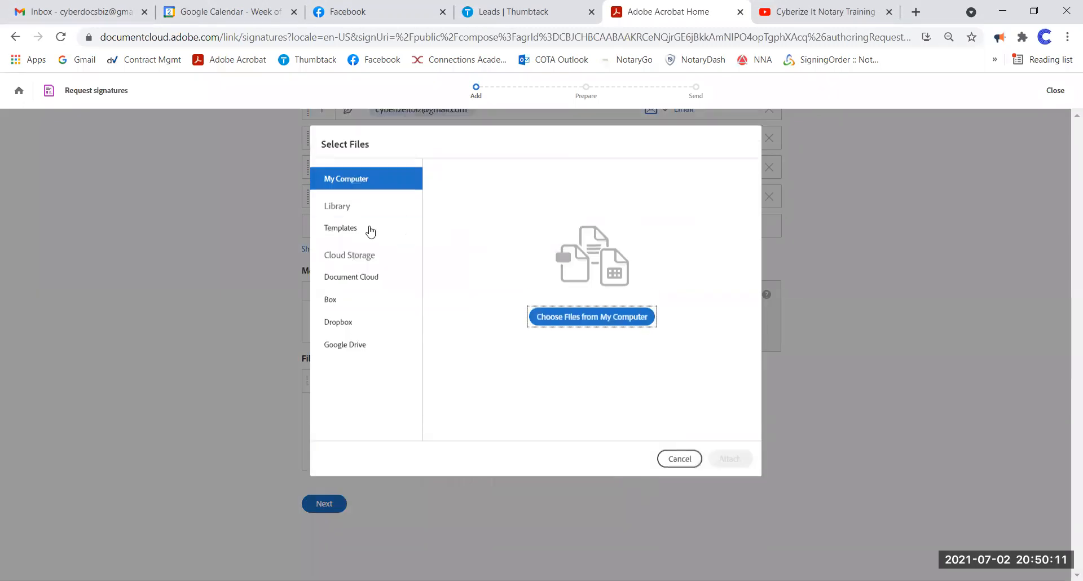
pyautogui.click(616, 316)
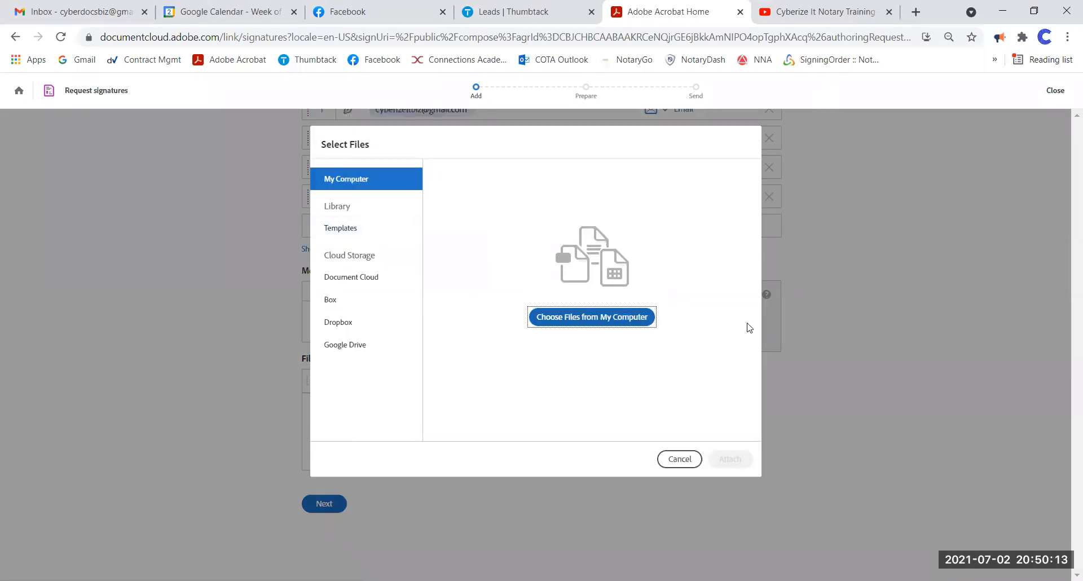
pyautogui.click(566, 147)
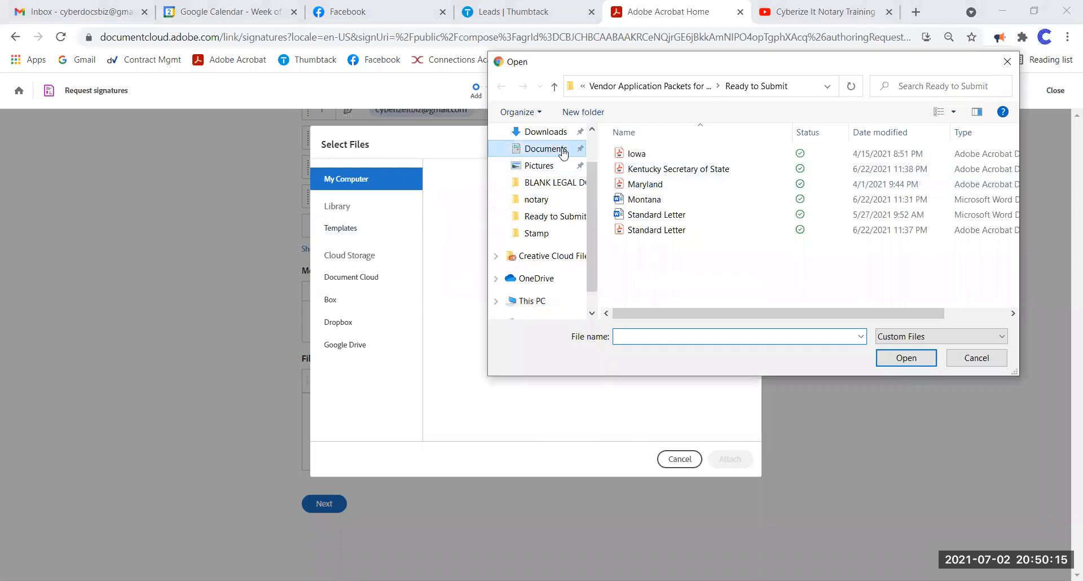
pyautogui.scroll(10, 704, 214)
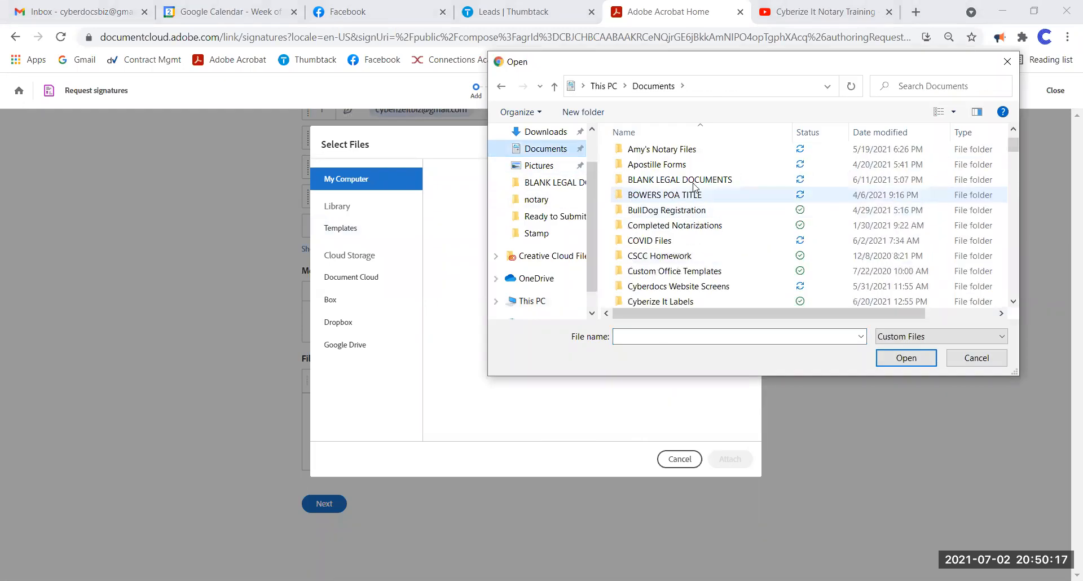
pyautogui.click(545, 132)
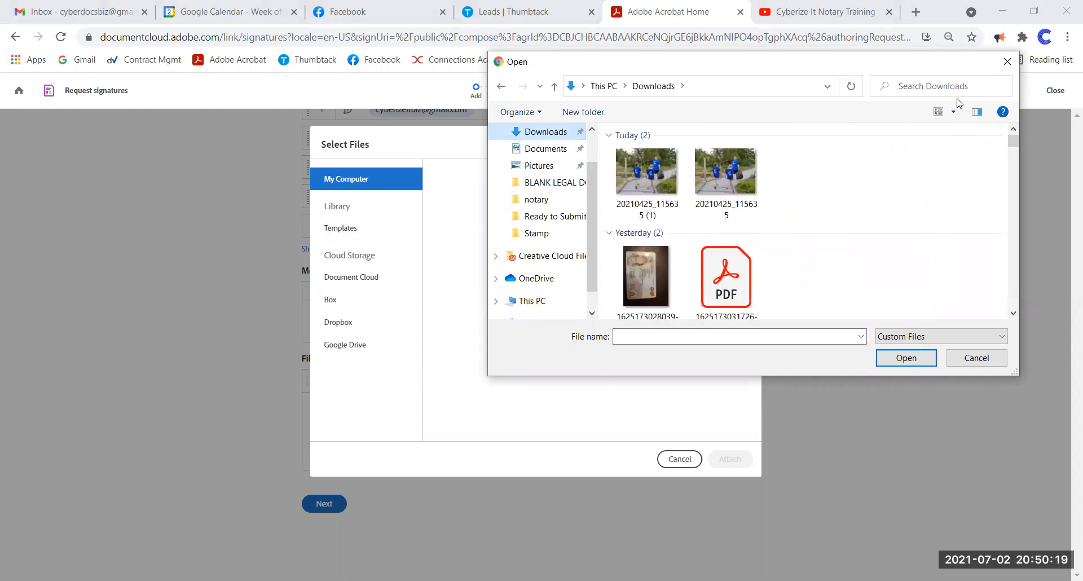
pyautogui.click(946, 92)
pyautogui.write('c')
pyautogui.write('opt')
pyautogui.press('BackSpace')
pyautogui.write('y')
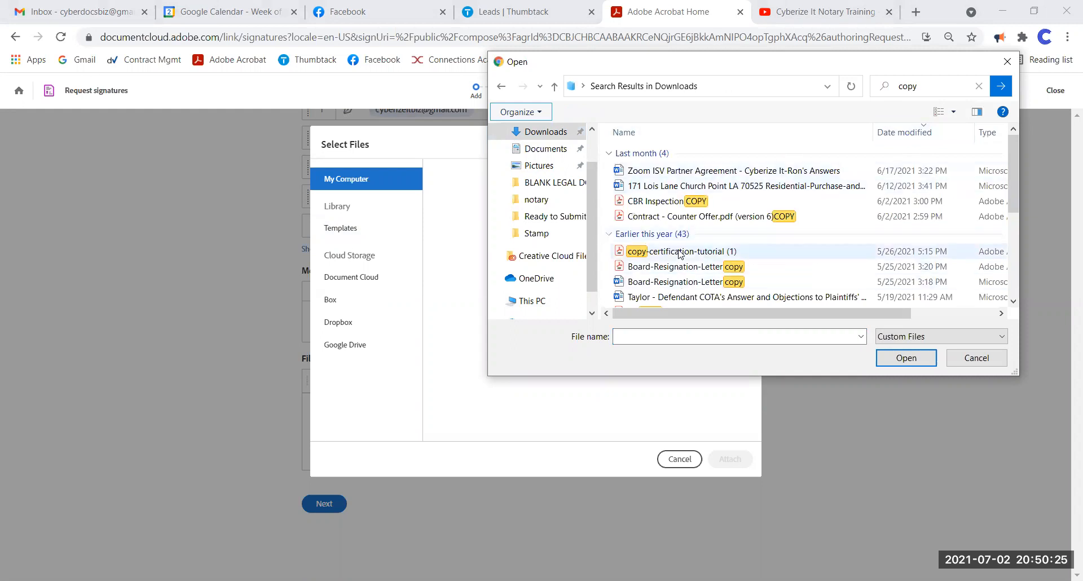
pyautogui.click(679, 251)
pyautogui.click(905, 358)
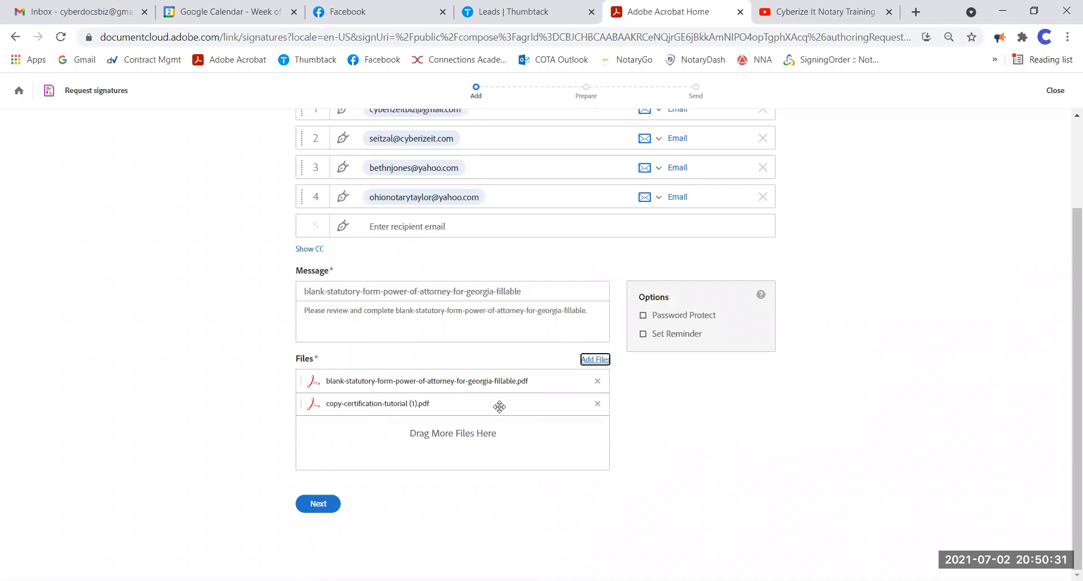
# - Review the request, briefly adding then removing yourself as recipient, and continue to Prepare
pyautogui.scroll(2, 599, 376)
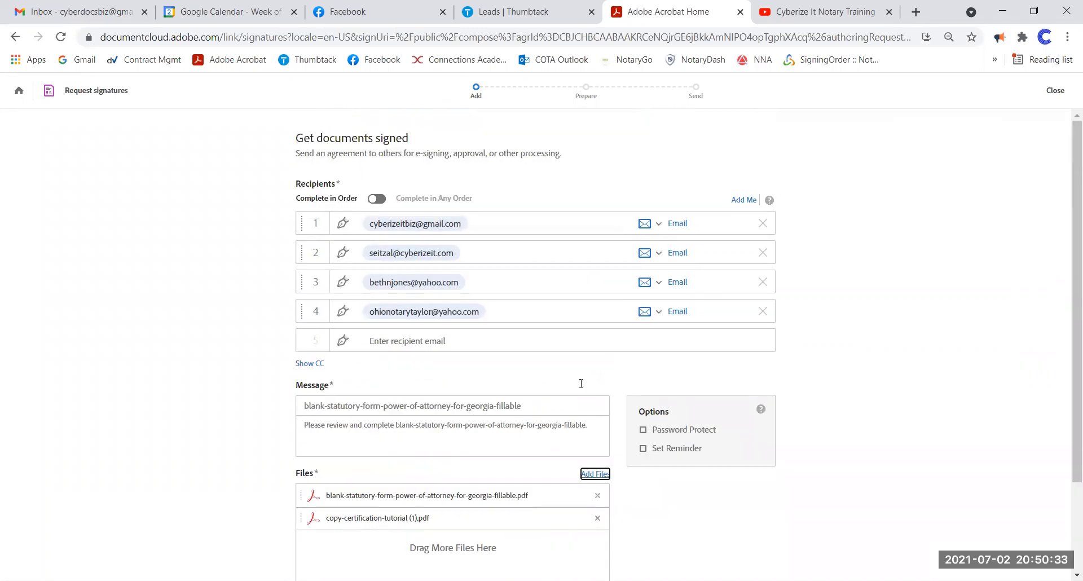
pyautogui.scroll(-2, 581, 383)
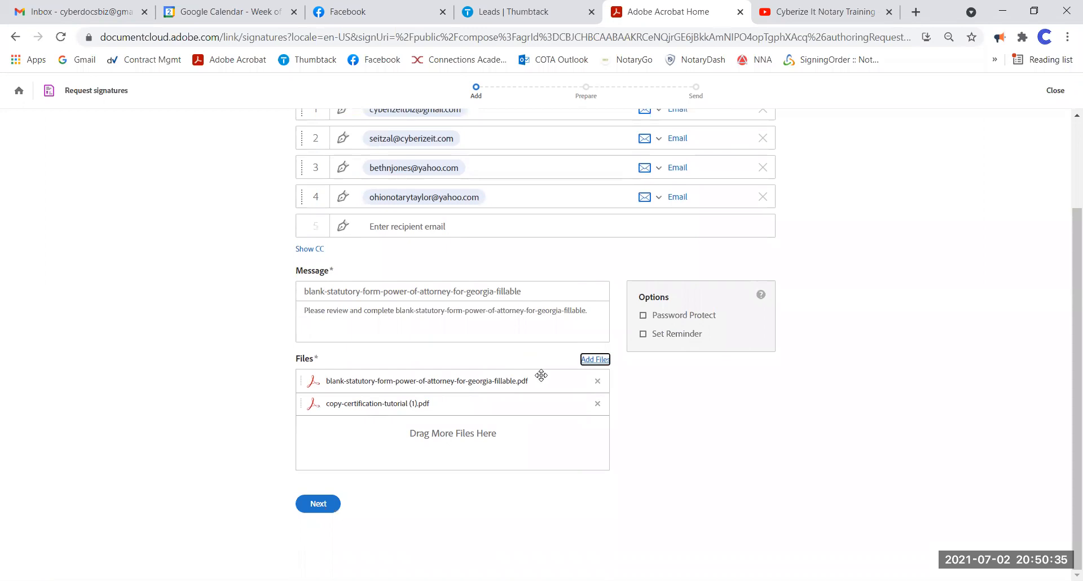
pyautogui.scroll(2, 541, 375)
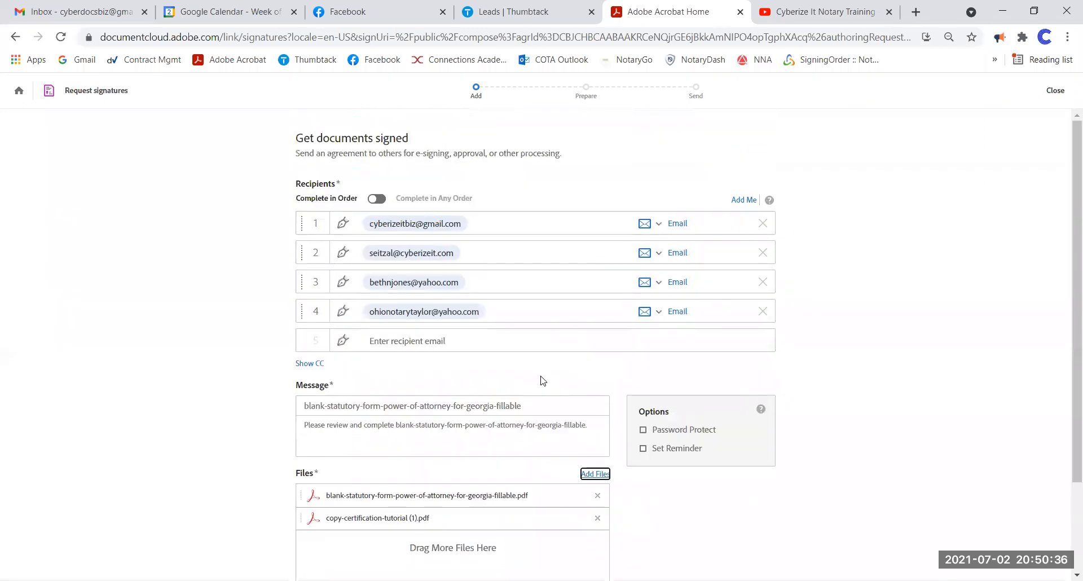
pyautogui.click(742, 200)
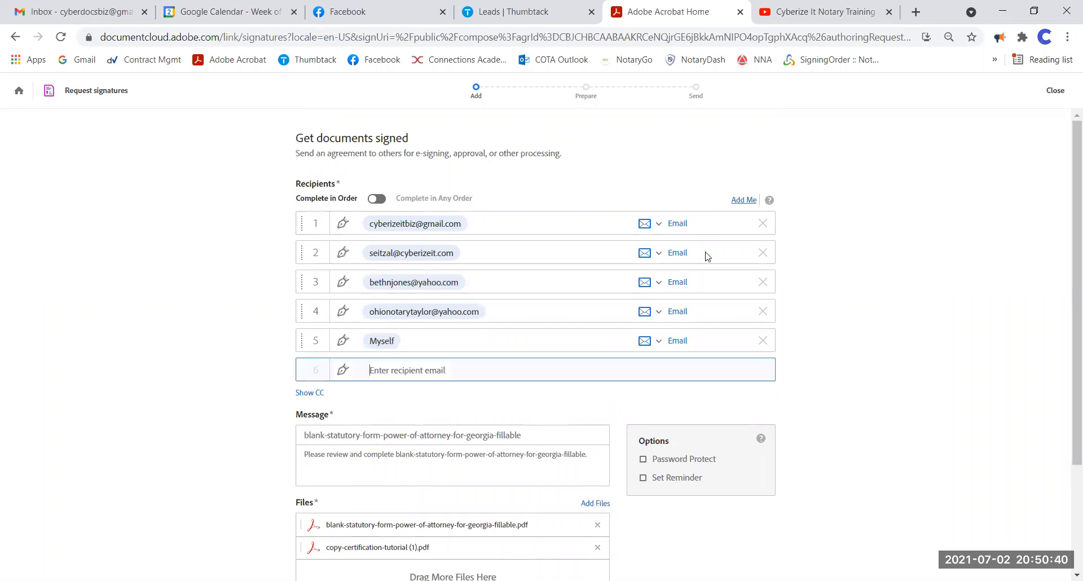
pyautogui.click(763, 340)
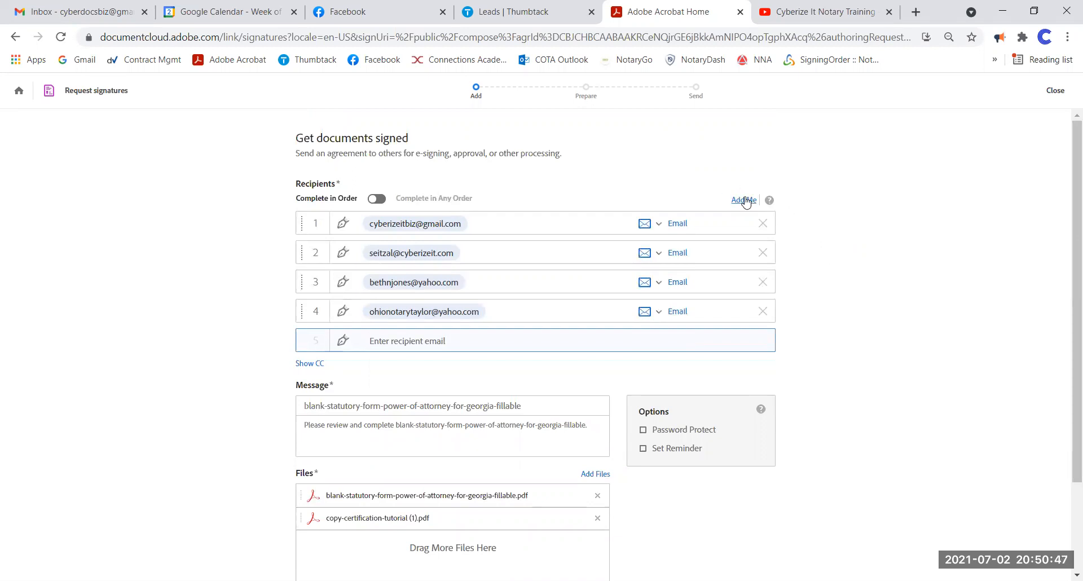
pyautogui.scroll(-1, 465, 302)
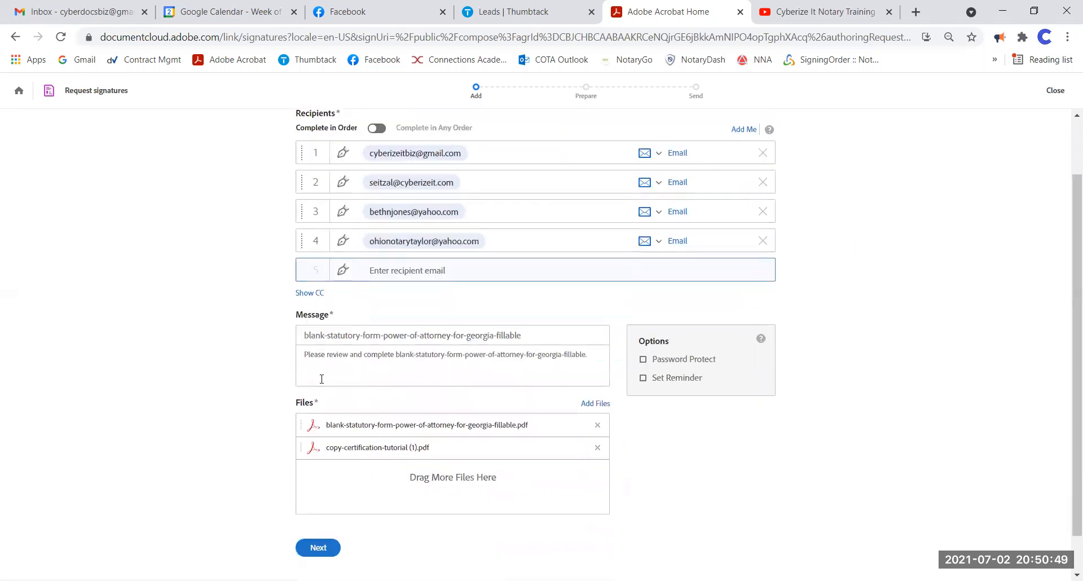
pyautogui.click(321, 555)
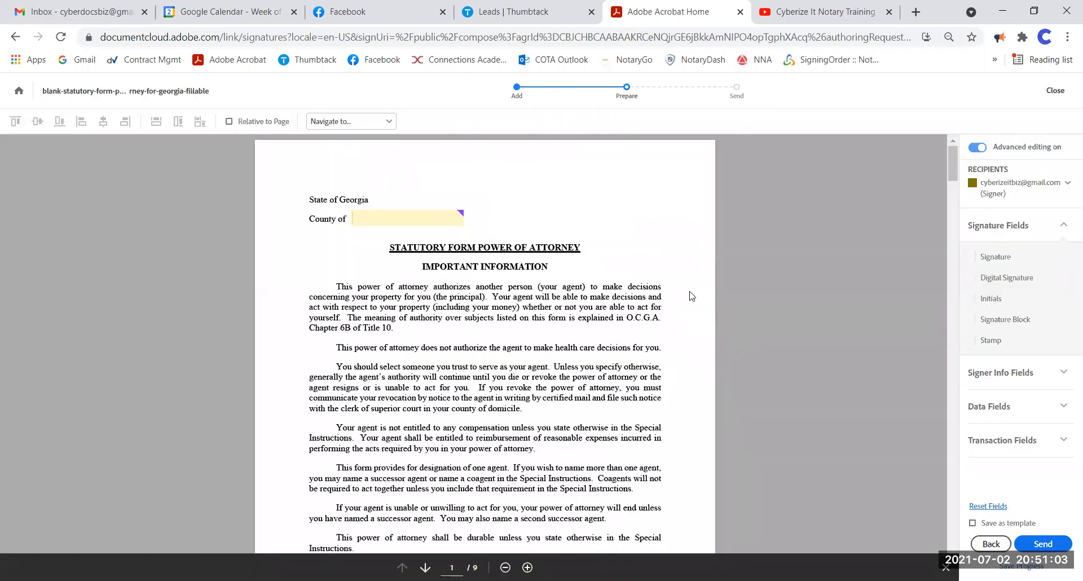
# - Scroll through pages 1–5 of the combined document, then return to page 1
pyautogui.scroll(-14, 619, 280)
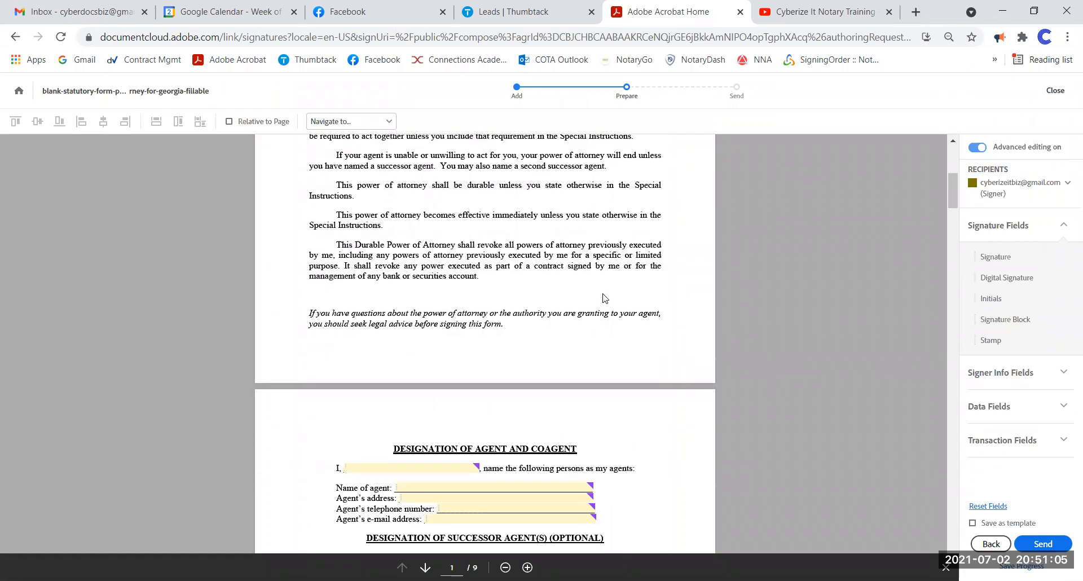
pyautogui.scroll(-20, 602, 293)
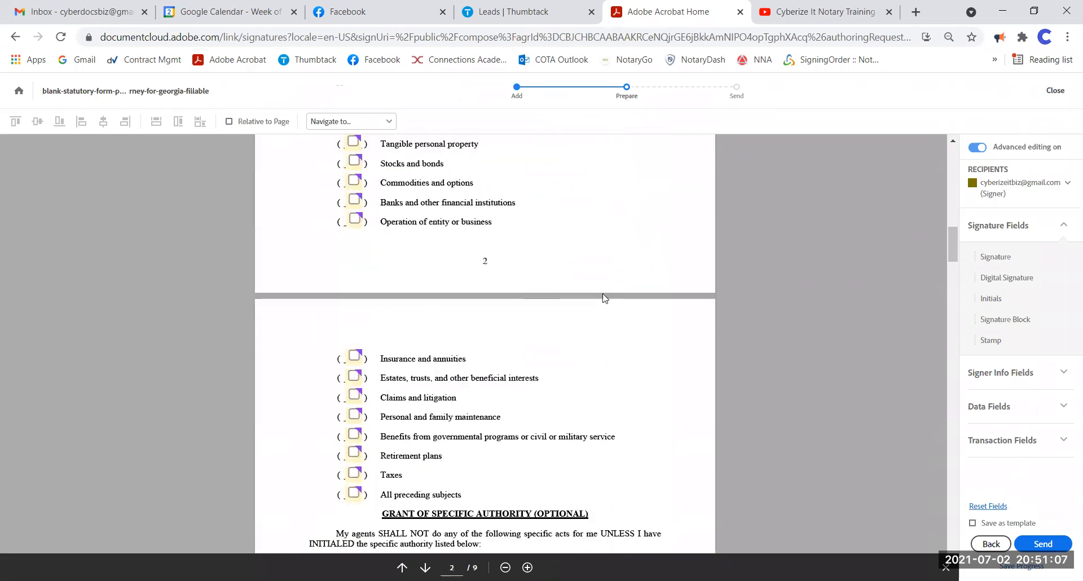
pyautogui.scroll(-15, 605, 300)
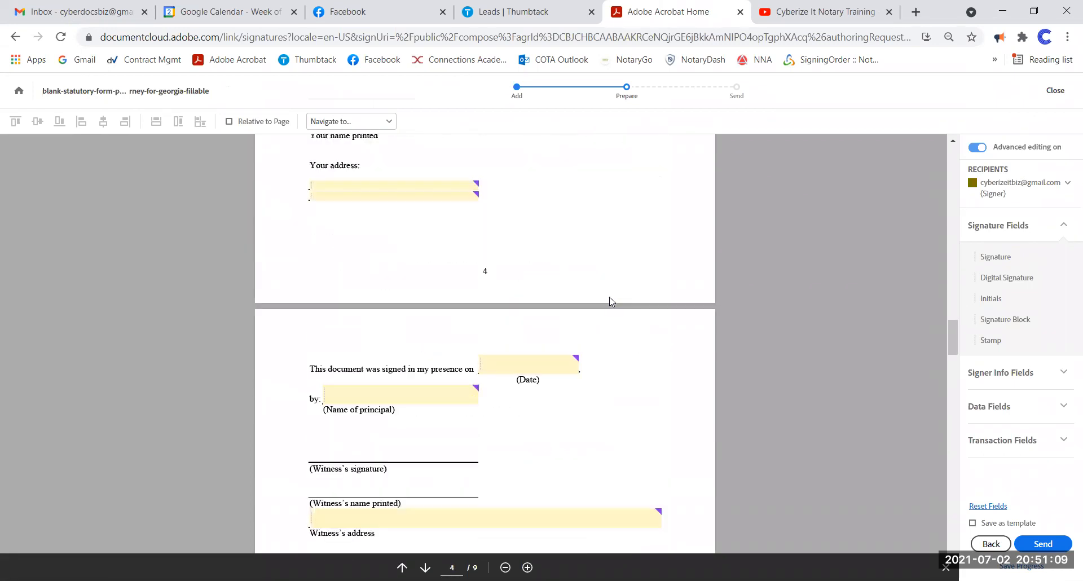
pyautogui.scroll(-3, 626, 305)
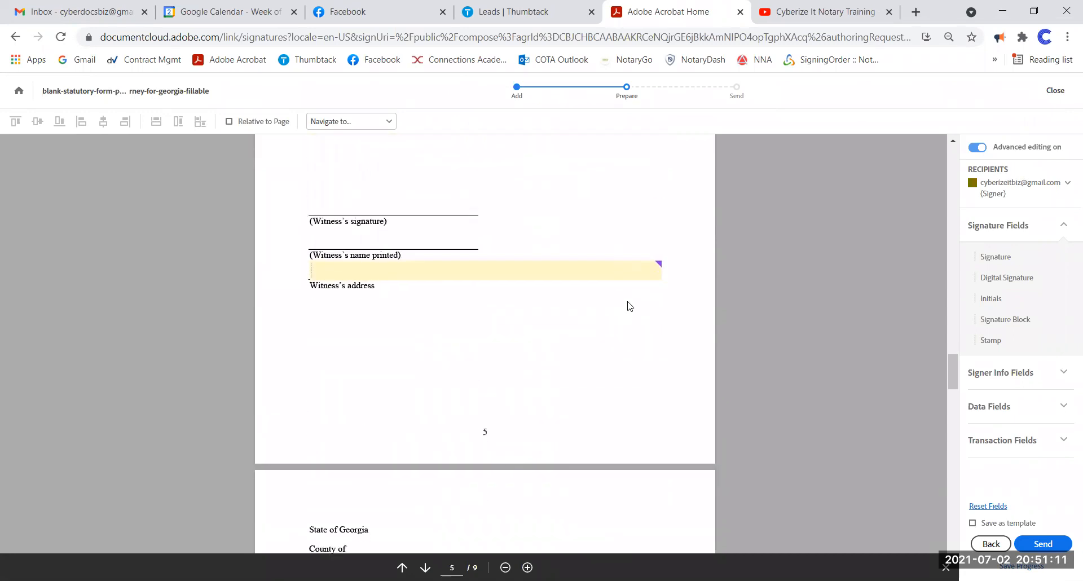
pyautogui.scroll(7, 625, 304)
pyautogui.moveTo(952, 341); pyautogui.dragTo(952, 163)
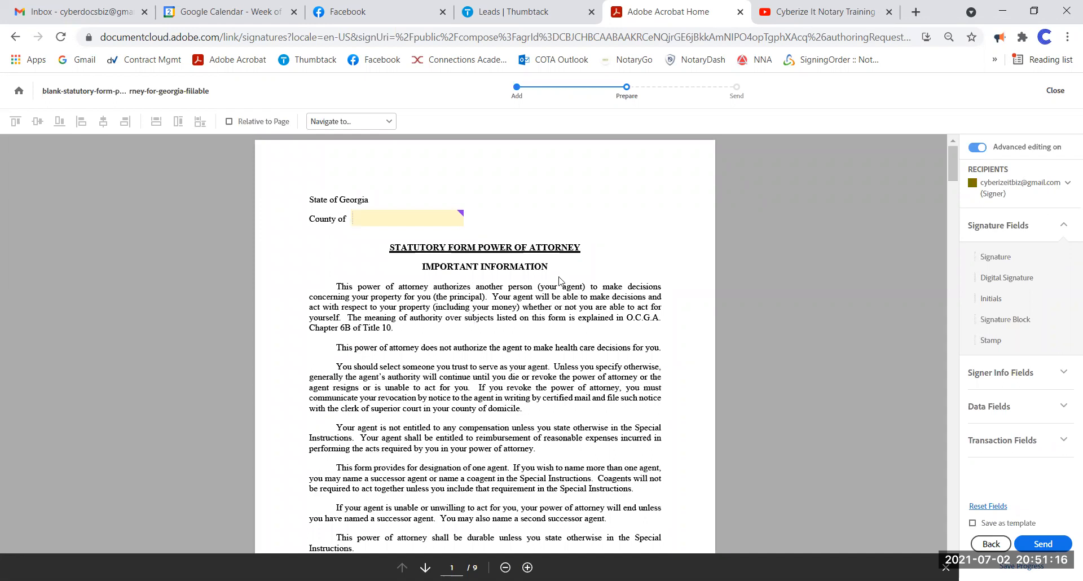
# - Edit the page 1 Name of County of Residence field: assigned to the first signer, required
pyautogui.click(441, 218)
pyautogui.rightClick(440, 218)
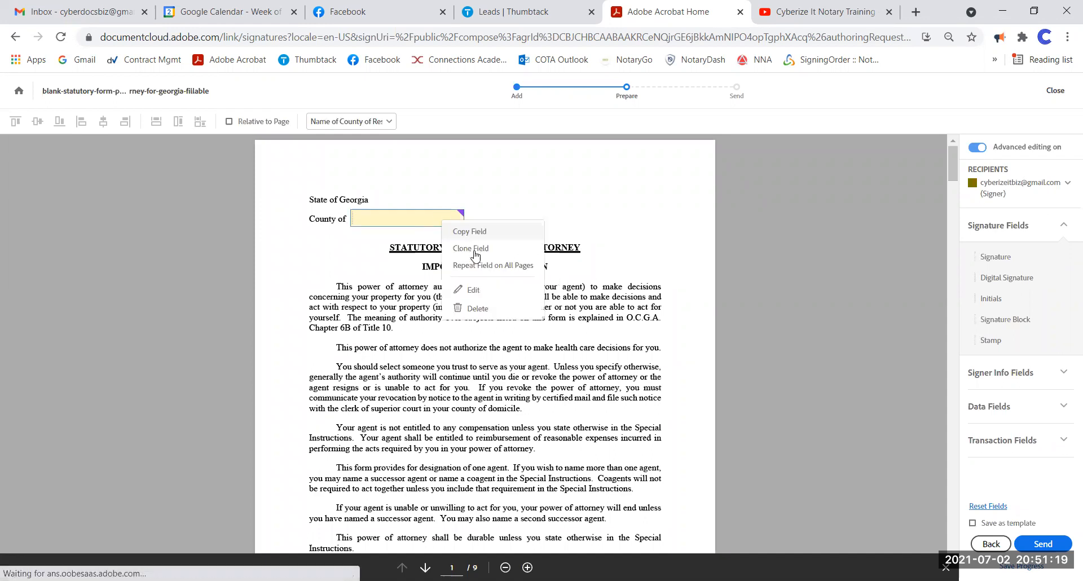
pyautogui.click(481, 290)
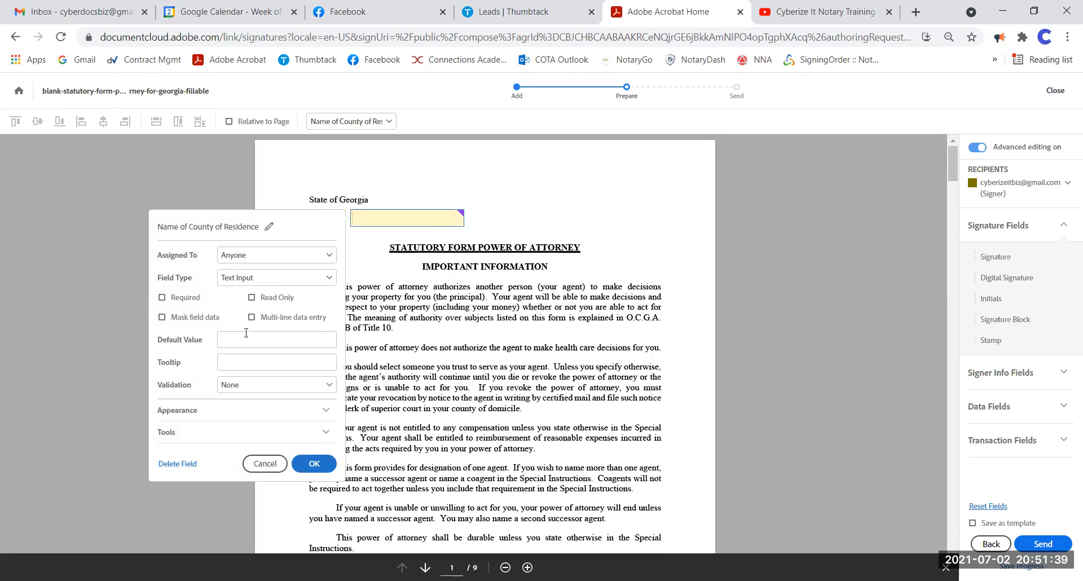
pyautogui.click(271, 256)
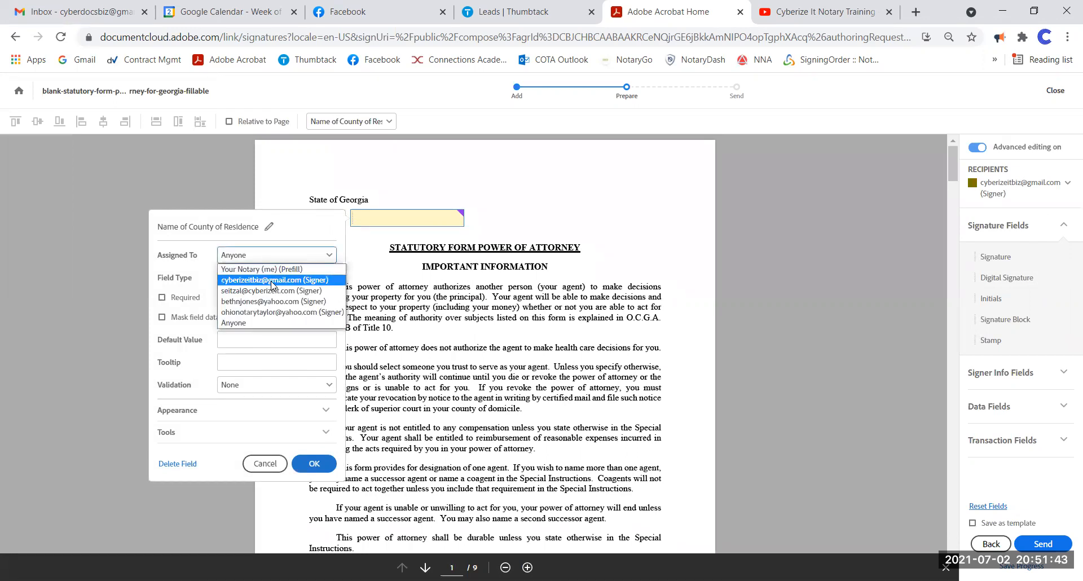
pyautogui.click(273, 280)
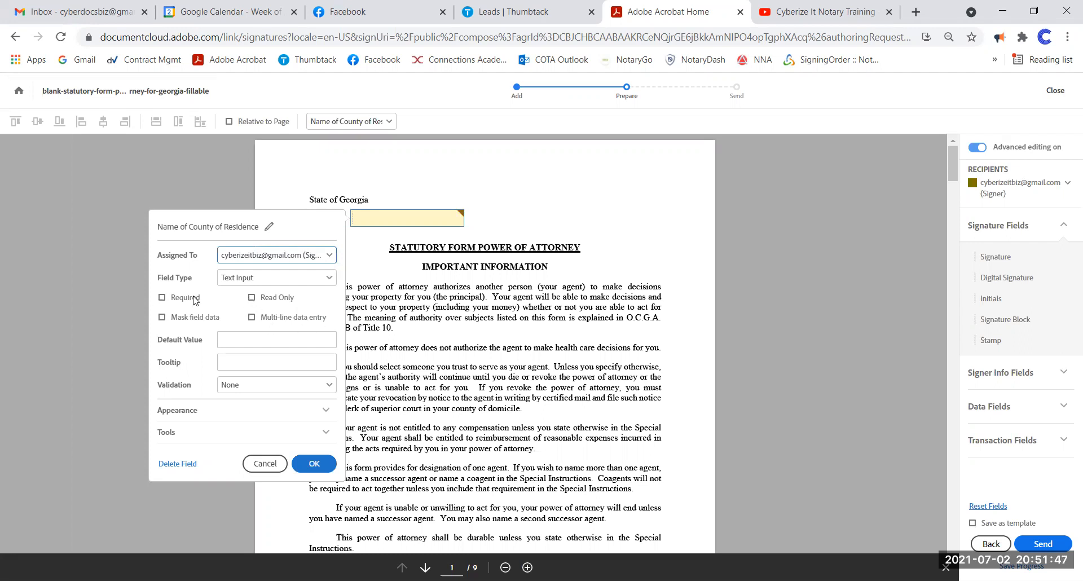
pyautogui.click(163, 298)
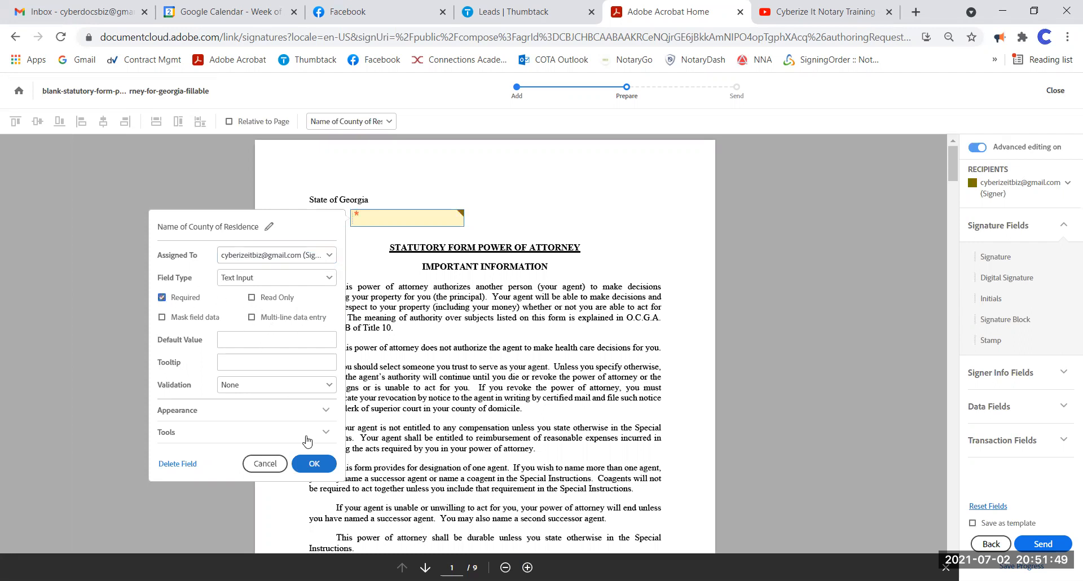
pyautogui.click(552, 438)
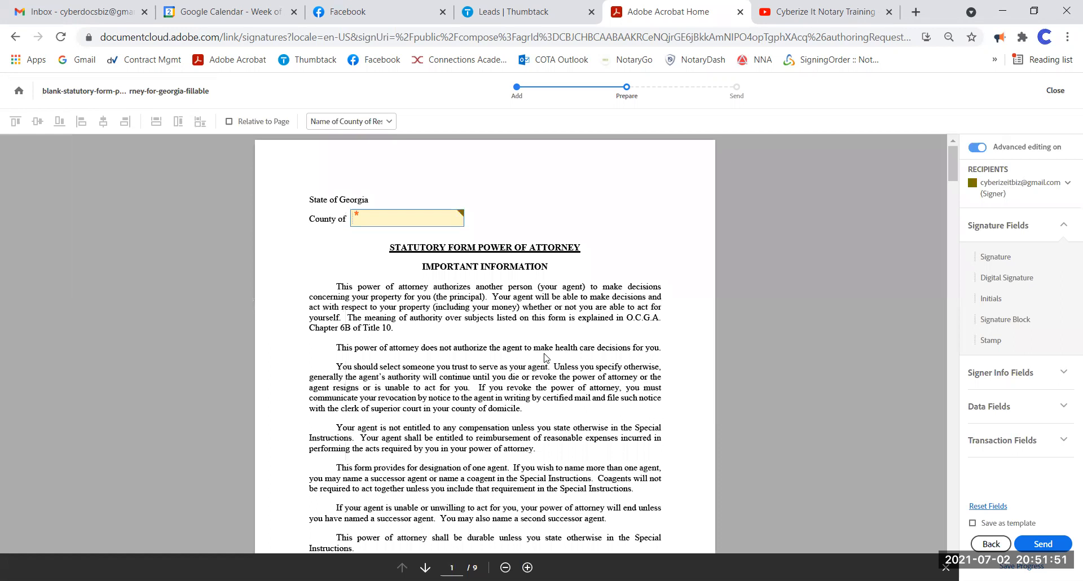
# - Place a Transaction Number field below page 1's italic paragraph and repeat it on all pages
pyautogui.scroll(-5, 546, 356)
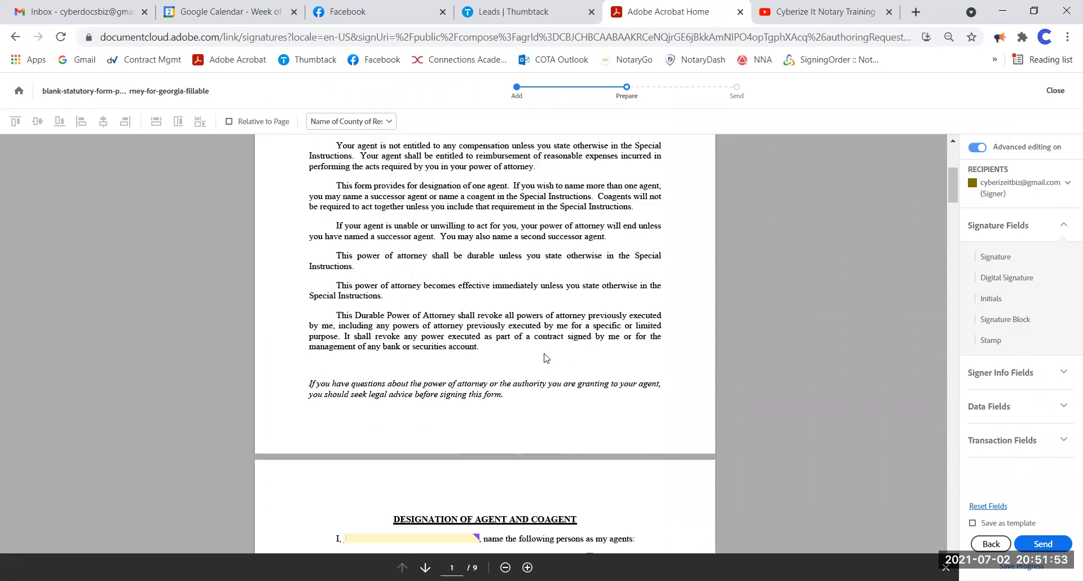
pyautogui.click(1002, 440)
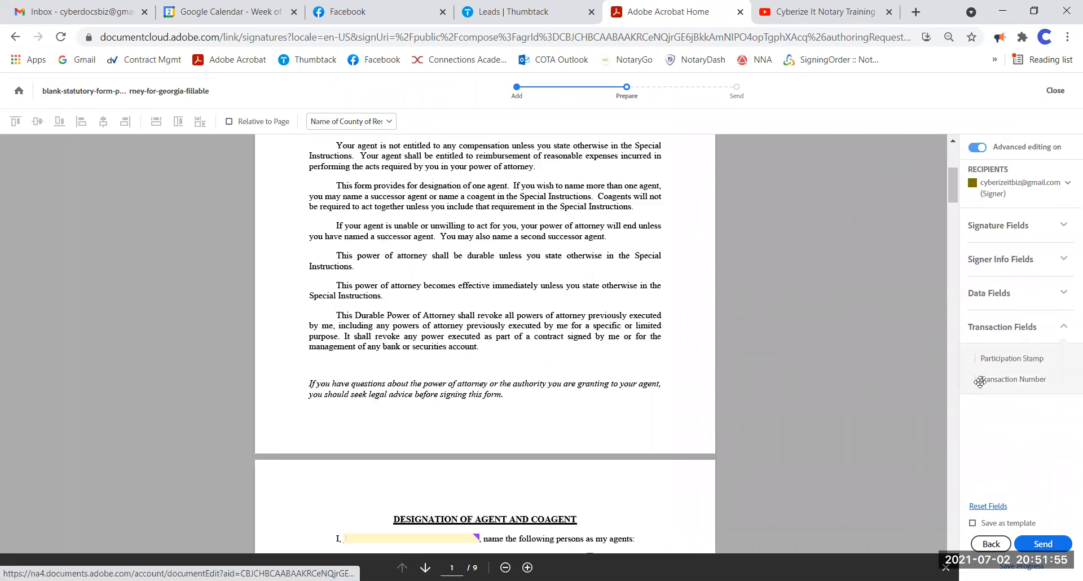
pyautogui.moveTo(848, 371); pyautogui.dragTo(290, 420)
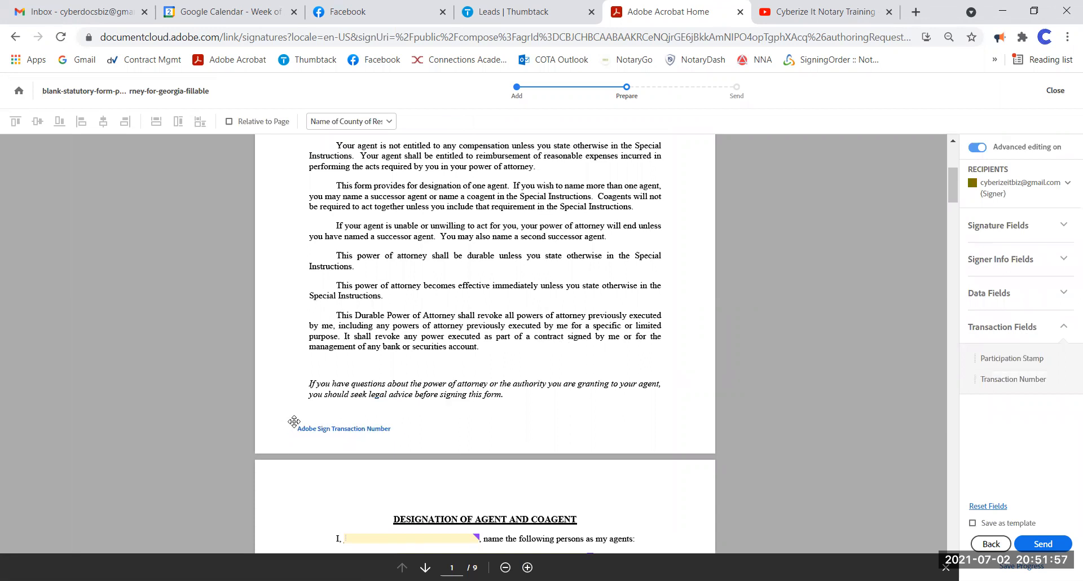
pyautogui.rightClick(324, 428)
pyautogui.click(339, 455)
# - Place an Initials field at the bottom right of page 1 and bring up its options
pyautogui.scroll(5, 564, 325)
pyautogui.scroll(-3, 586, 314)
pyautogui.scroll(-3, 587, 314)
pyautogui.scroll(8, 586, 314)
pyautogui.scroll(-2, 586, 314)
pyautogui.scroll(-3, 586, 314)
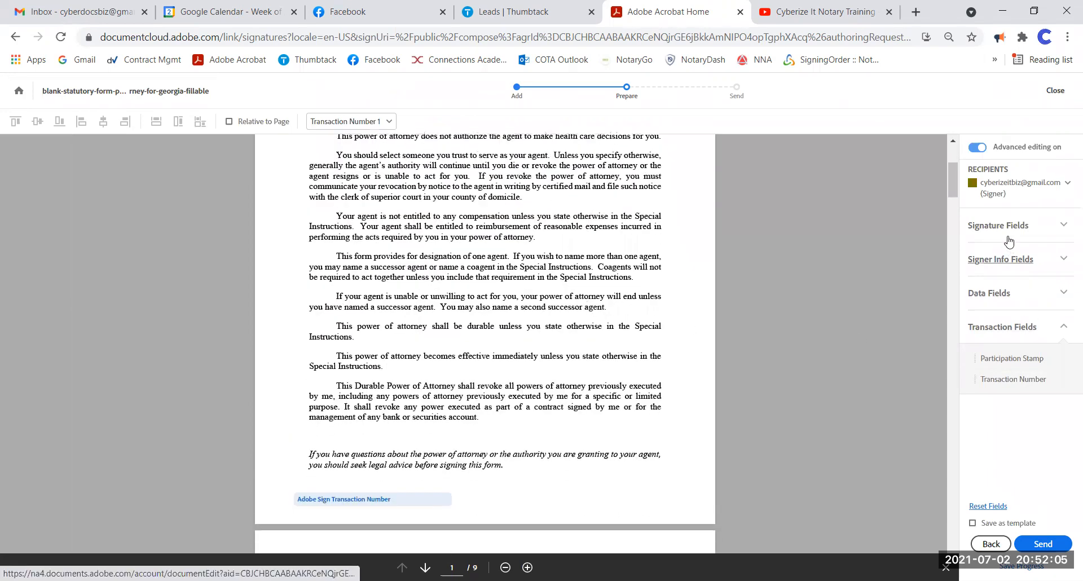
pyautogui.click(995, 225)
pyautogui.moveTo(787, 372); pyautogui.dragTo(632, 493)
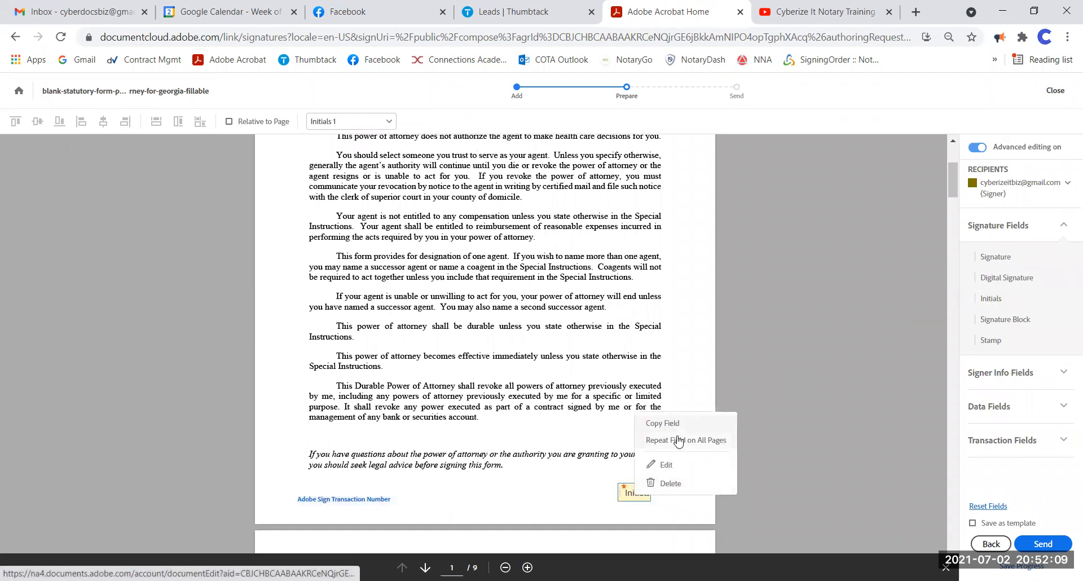
pyautogui.click(822, 404)
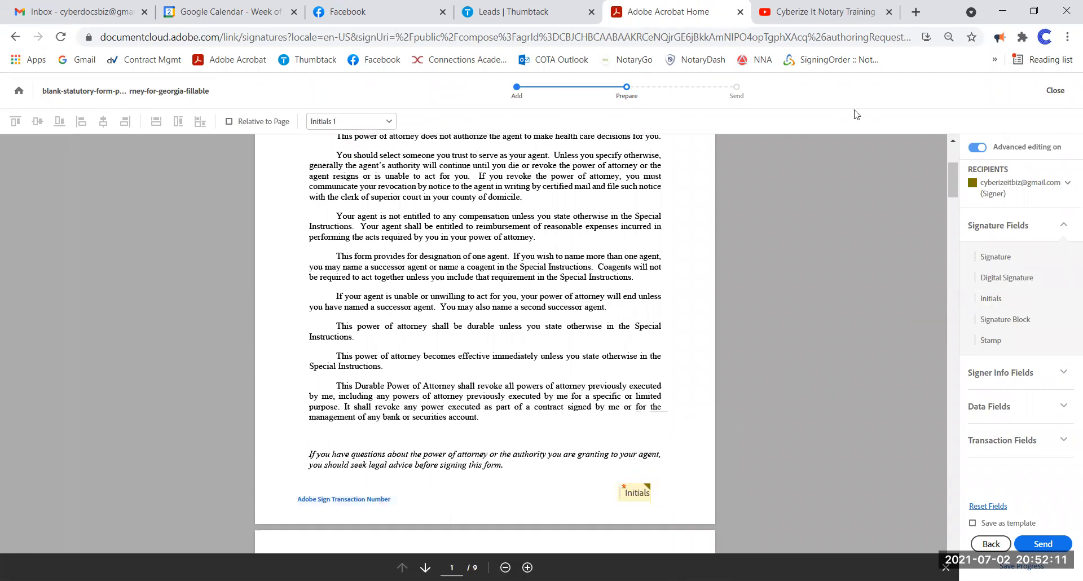
pyautogui.scroll(-3, 638, 362)
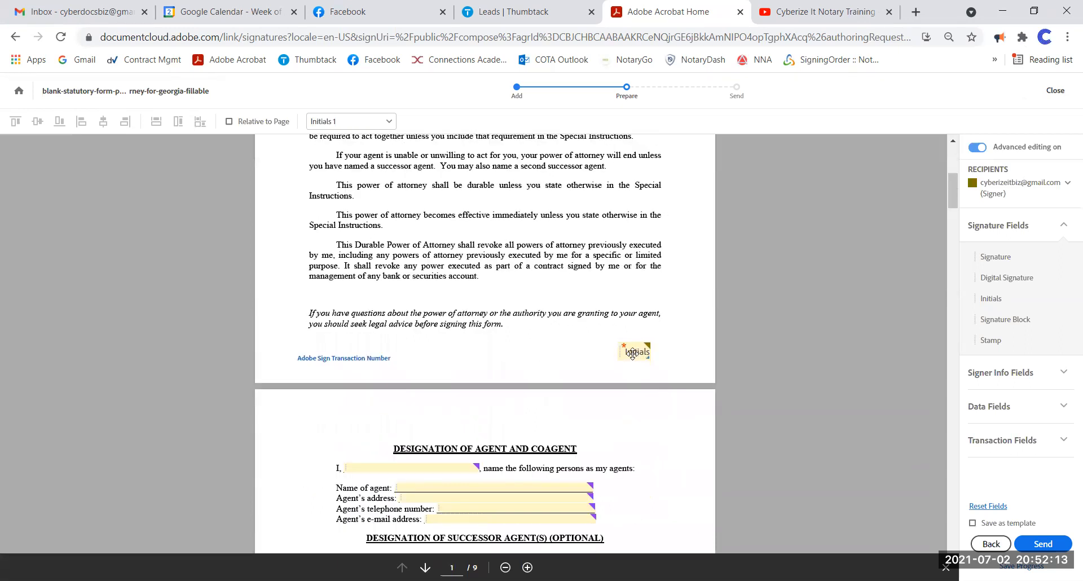
pyautogui.rightClick(631, 353)
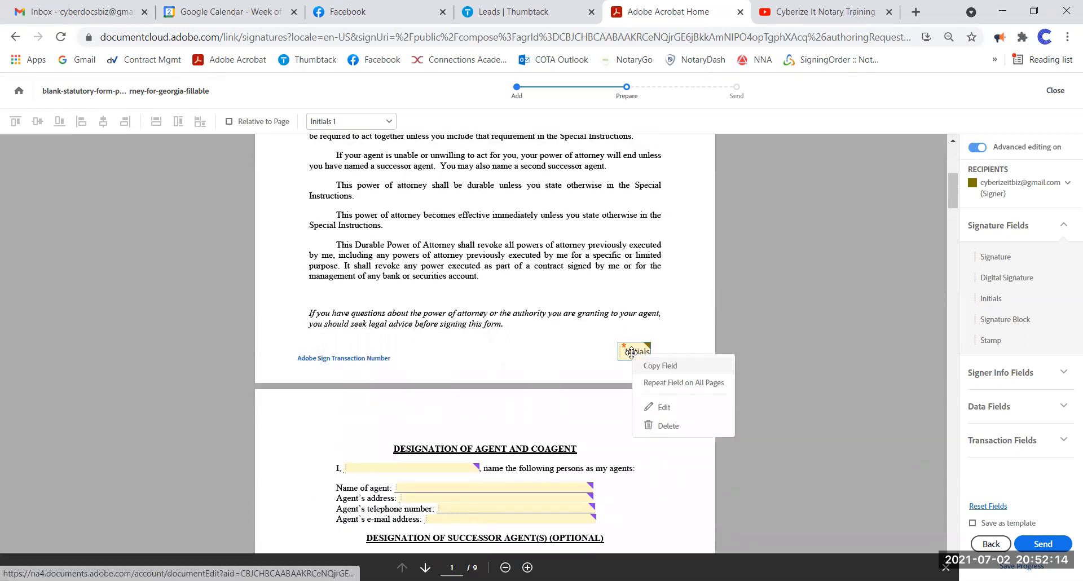
# - Repeat the Initials field on every page and check the foot of each page
pyautogui.click(680, 383)
pyautogui.scroll(-12, 524, 334)
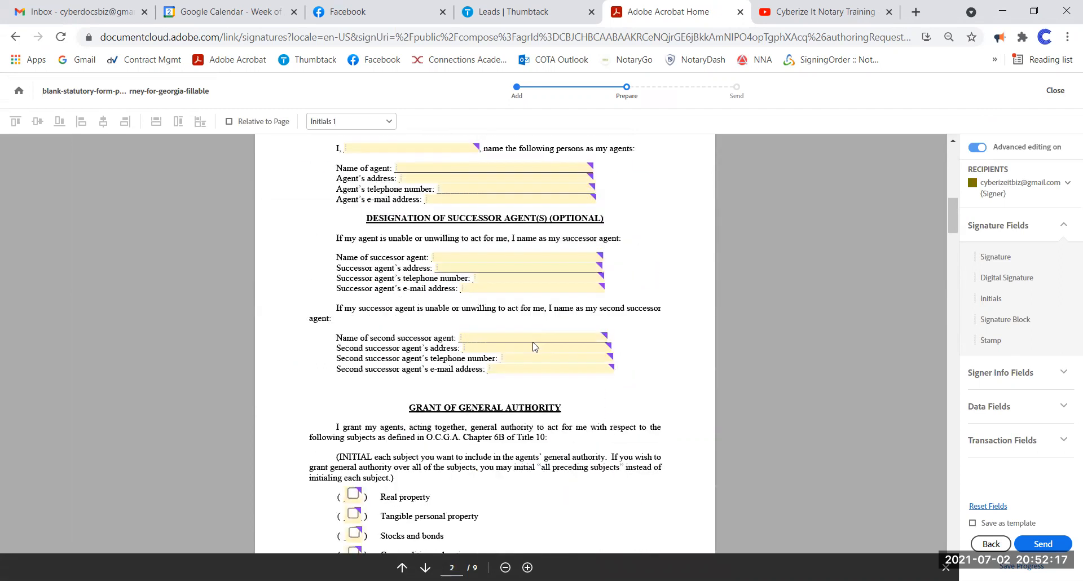
pyautogui.scroll(-9, 540, 346)
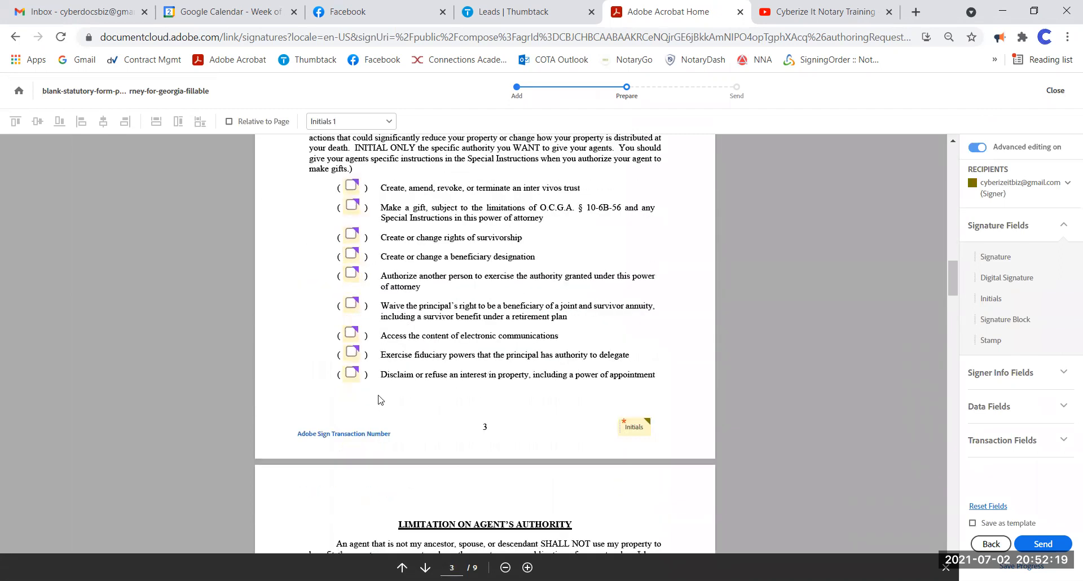
pyautogui.scroll(-9, 609, 401)
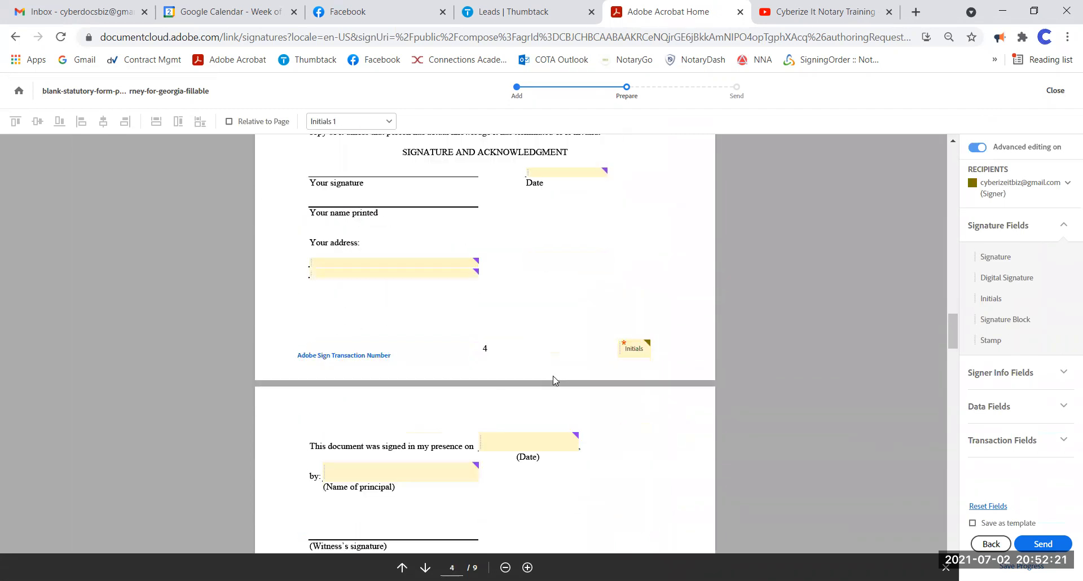
pyautogui.scroll(-10, 456, 385)
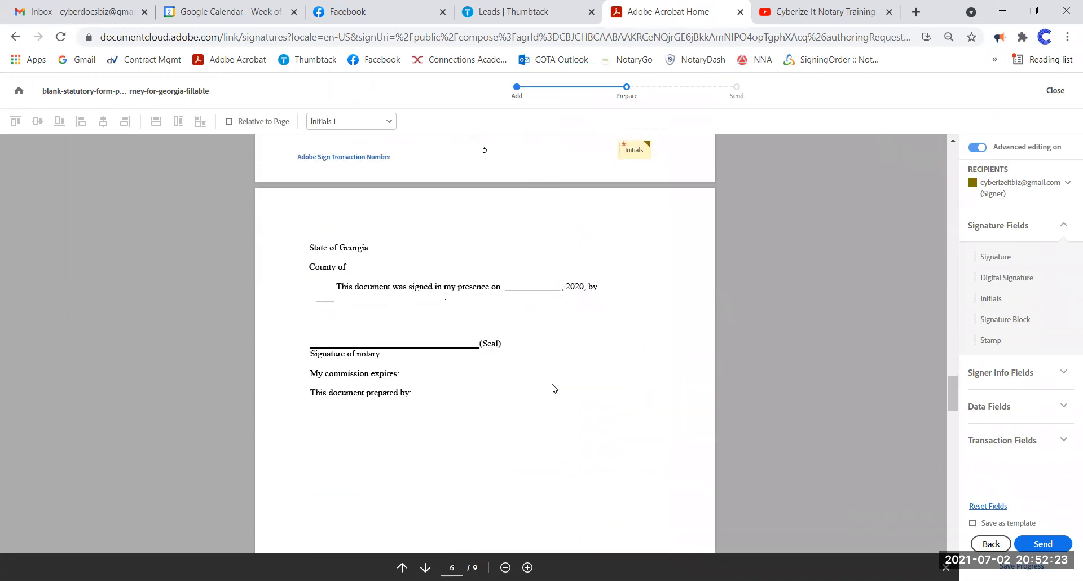
pyautogui.scroll(-13, 566, 391)
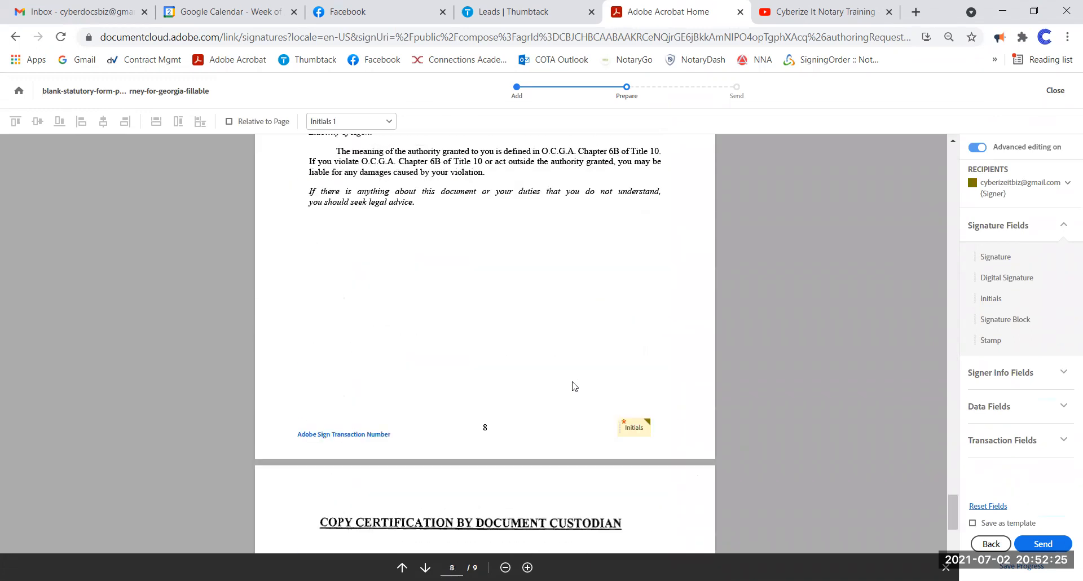
pyautogui.scroll(-5, 577, 386)
pyautogui.scroll(3, 576, 379)
pyautogui.moveTo(953, 538); pyautogui.dragTo(903, 152)
pyautogui.scroll(-3, 552, 319)
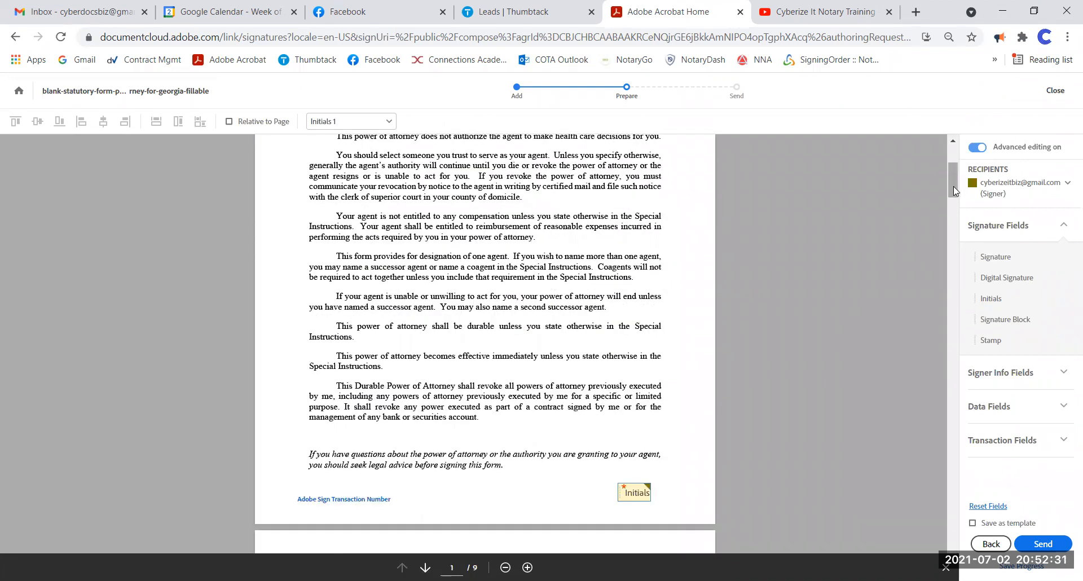
pyautogui.moveTo(955, 191); pyautogui.dragTo(953, 538)
# - Scroll back up to the Designation of Agent and Coagent section on page 2
pyautogui.scroll(4, 584, 398)
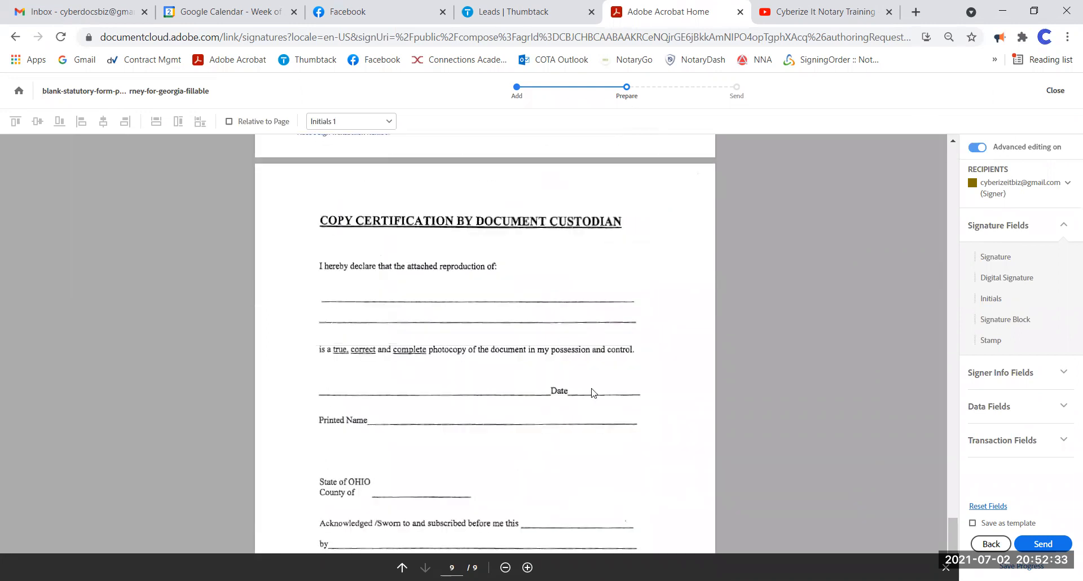
pyautogui.scroll(4, 592, 389)
pyautogui.scroll(-3, 592, 387)
pyautogui.scroll(5, 620, 378)
pyautogui.scroll(20, 642, 369)
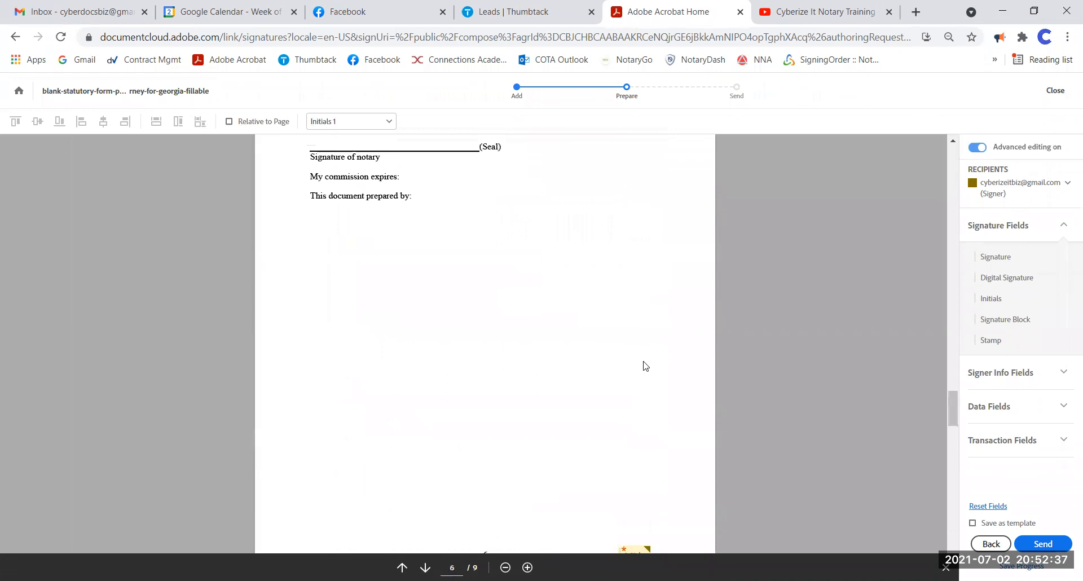
pyautogui.scroll(10, 643, 371)
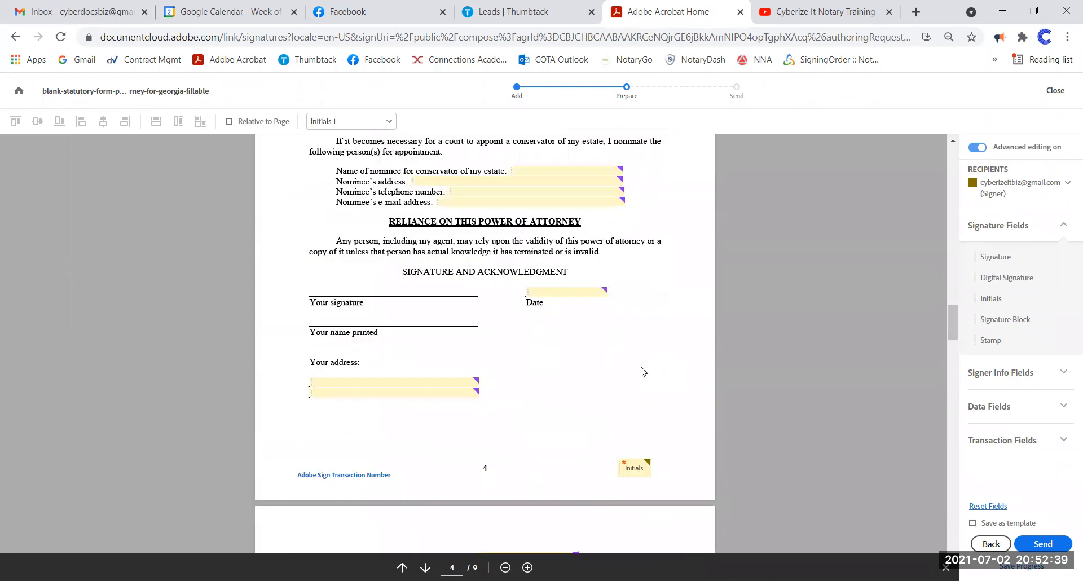
pyautogui.scroll(3, 642, 371)
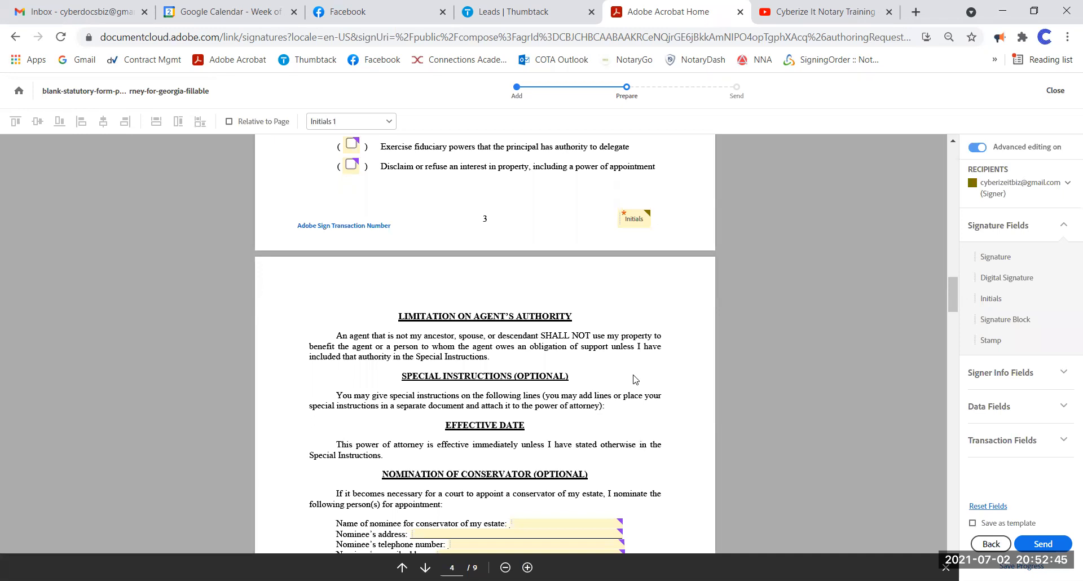
pyautogui.scroll(20, 638, 379)
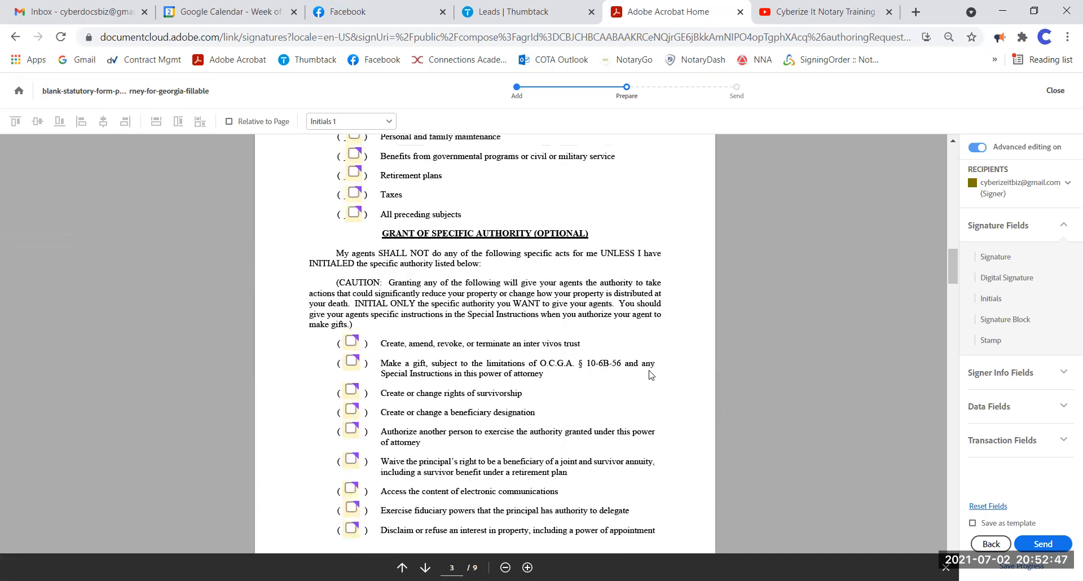
pyautogui.scroll(5, 636, 331)
pyautogui.scroll(-5, 449, 370)
pyautogui.scroll(-7, 611, 367)
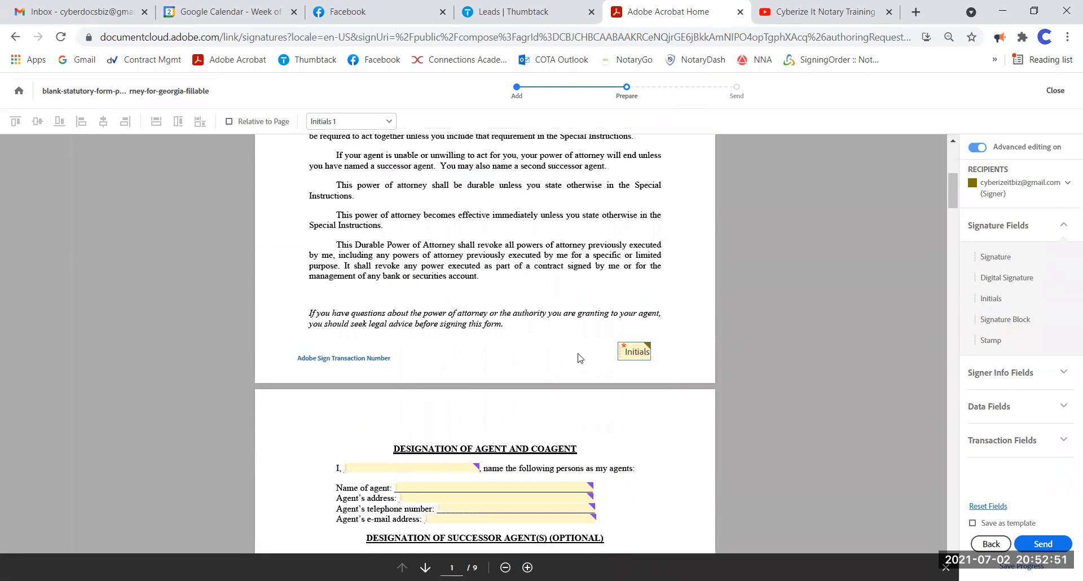
pyautogui.scroll(3, 643, 329)
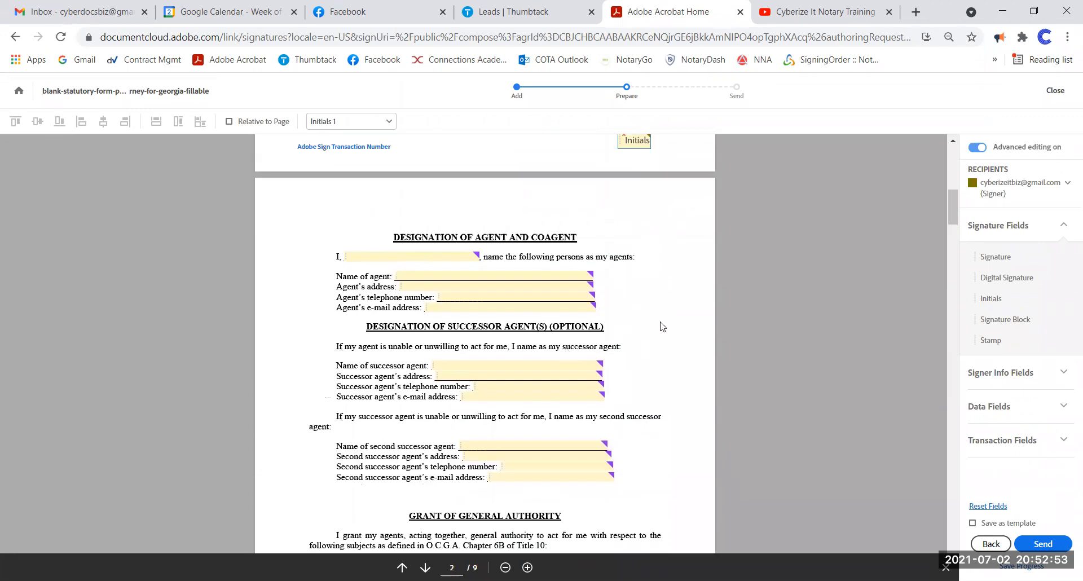
# - Swap the 'I,' blank for a line-sized Full Name field and delete the Name of agent field
pyautogui.click(455, 255)
pyautogui.press('Delete')
pyautogui.click(1010, 374)
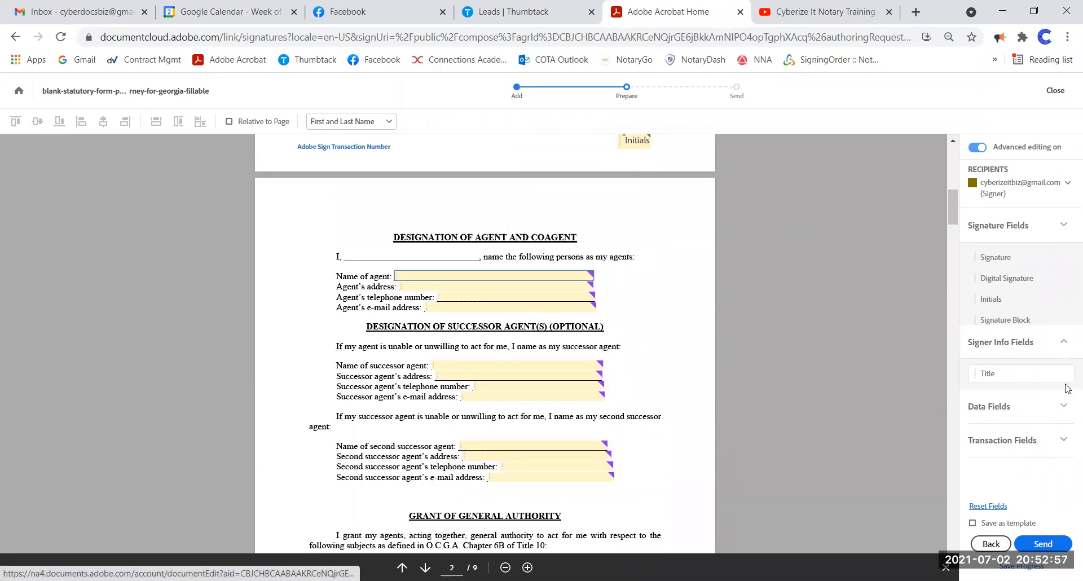
pyautogui.moveTo(990, 332); pyautogui.dragTo(345, 250)
pyautogui.moveTo(502, 252); pyautogui.dragTo(476, 254)
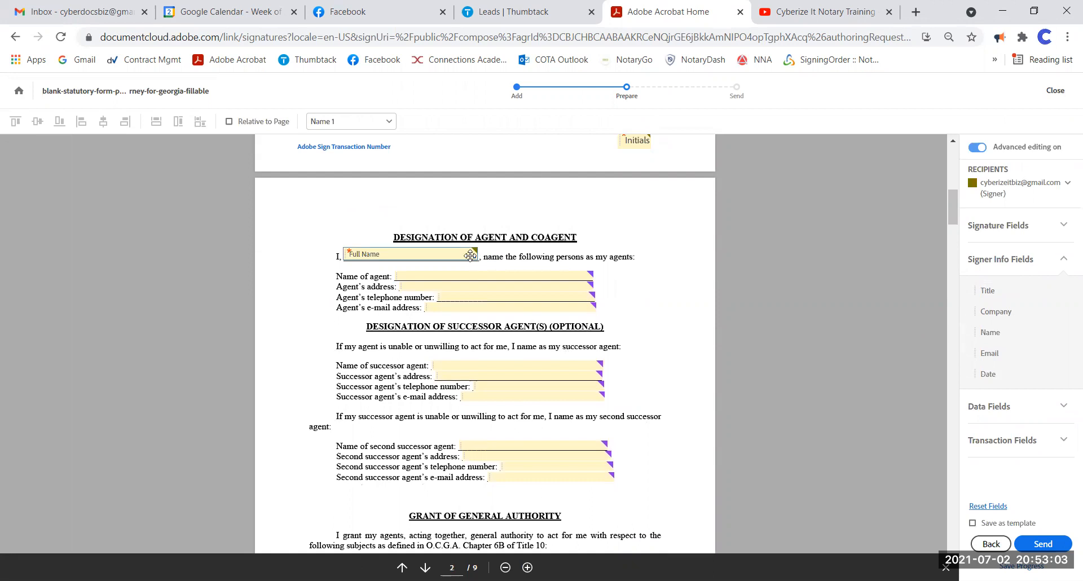
pyautogui.moveTo(473, 255)
pyautogui.mouseDown()
pyautogui.moveTo(517, 314)
pyautogui.moveTo(606, 379)
pyautogui.moveTo(709, 380)
pyautogui.moveTo(472, 256)
pyautogui.mouseUp()
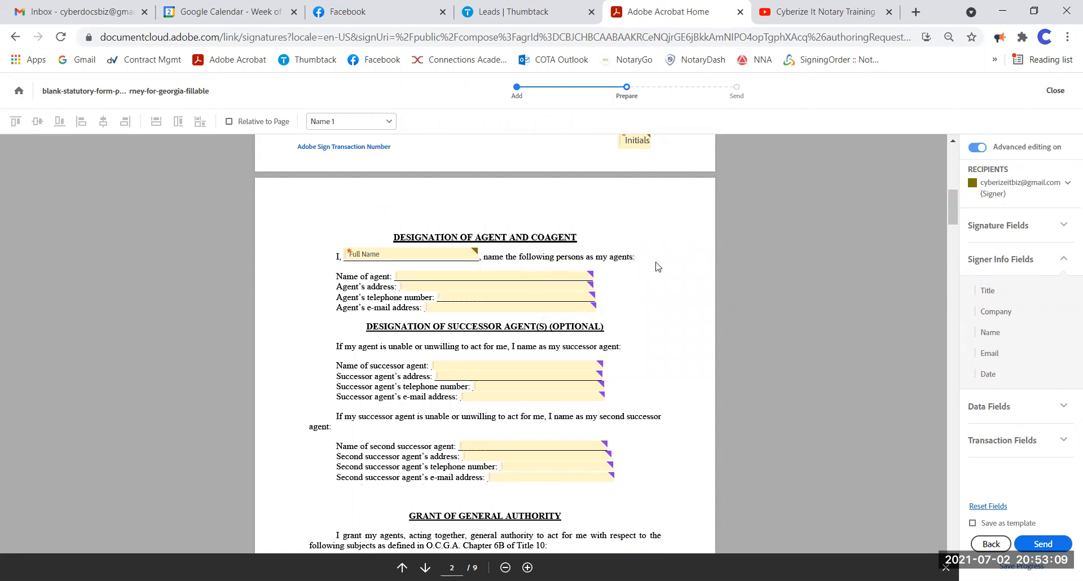
pyautogui.click(534, 275)
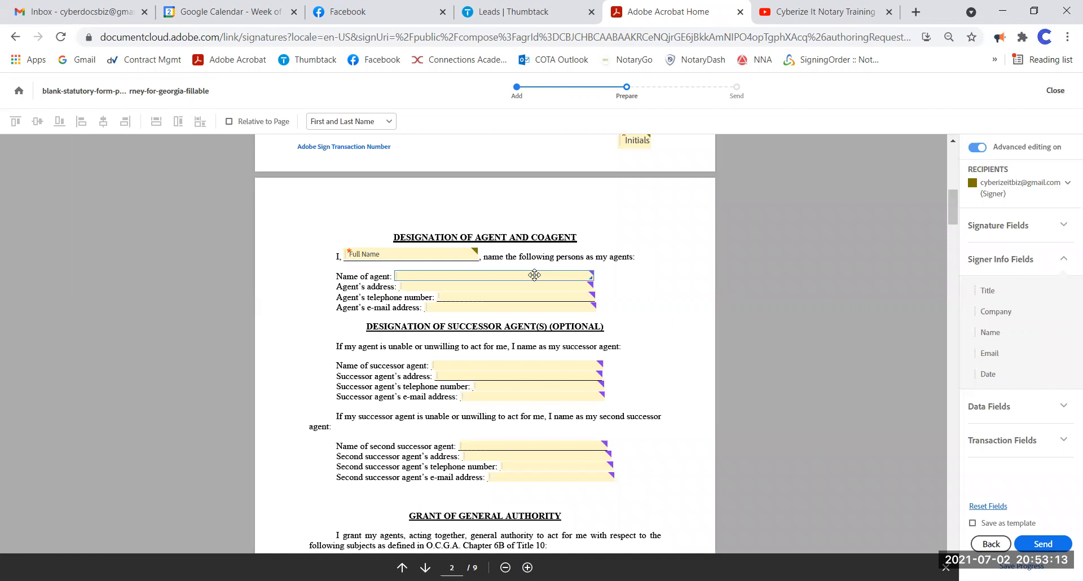
pyautogui.press('Delete')
# - For the second signer, place Full Name and Email fields on the agent's name and e-mail lines
pyautogui.click(1002, 187)
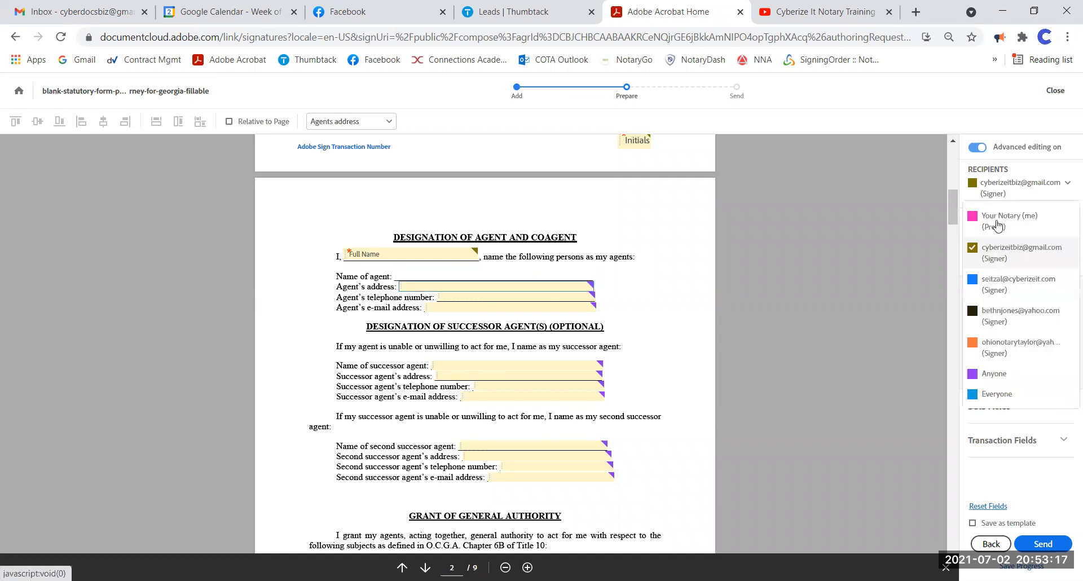
pyautogui.click(1004, 323)
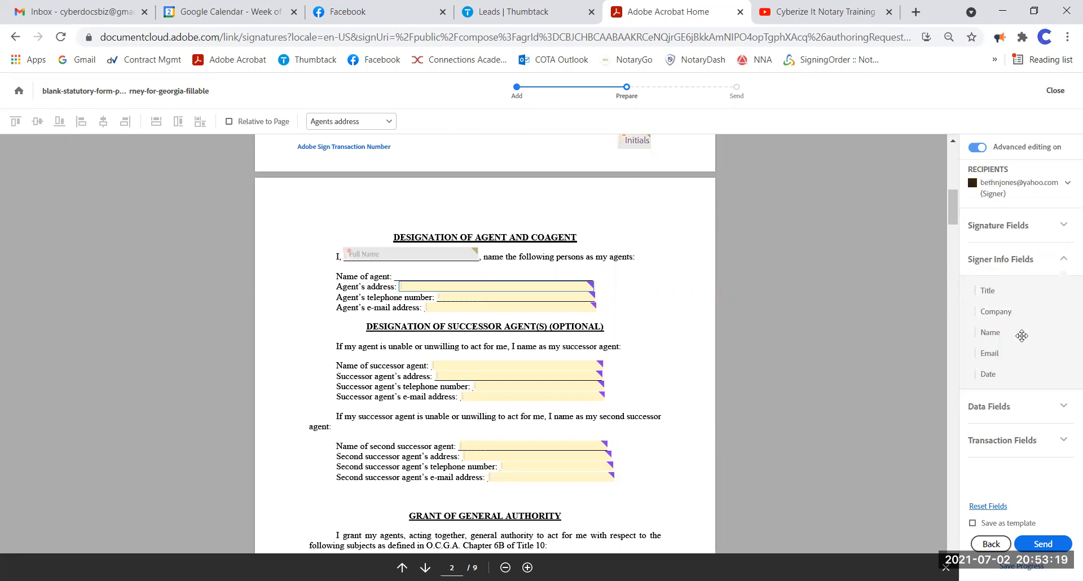
pyautogui.moveTo(990, 332); pyautogui.dragTo(409, 271)
pyautogui.click(521, 308)
pyautogui.press('Delete')
pyautogui.moveTo(981, 353); pyautogui.dragTo(428, 303)
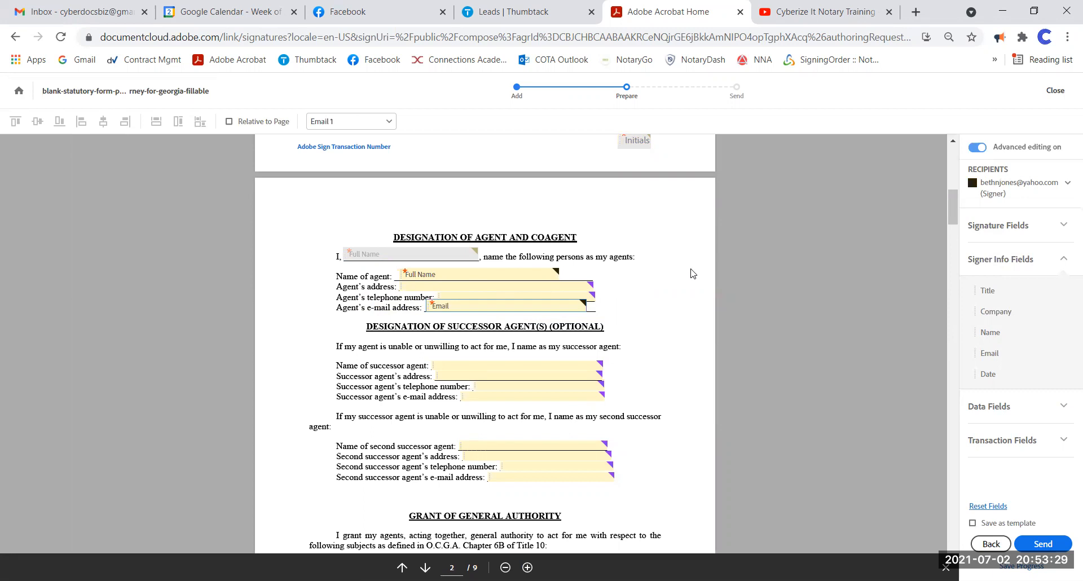
# - Assign the Agent's address field to the second signer and make it required
pyautogui.click(558, 287)
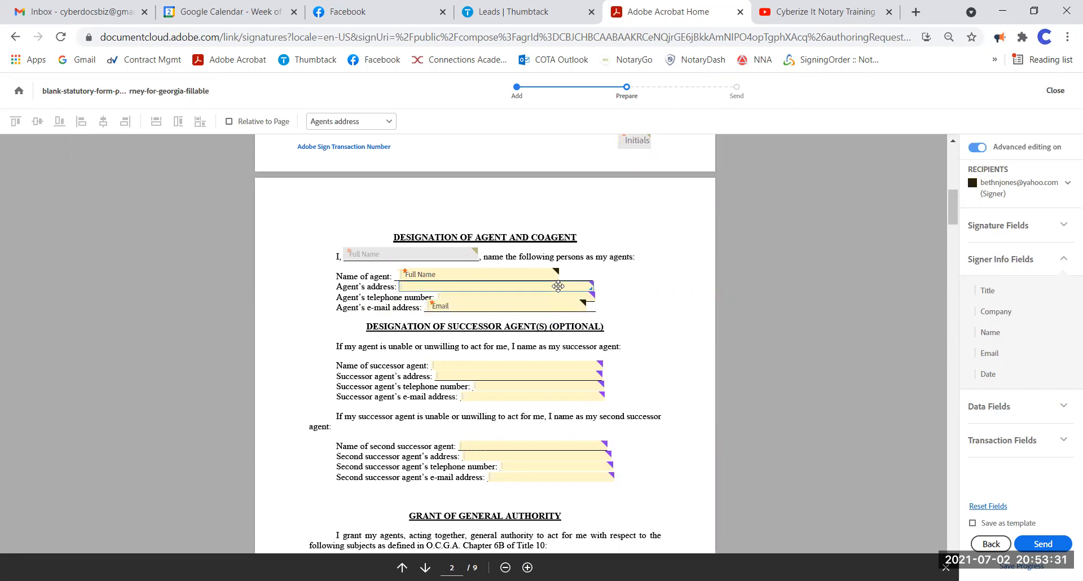
pyautogui.rightClick(557, 287)
pyautogui.click(589, 357)
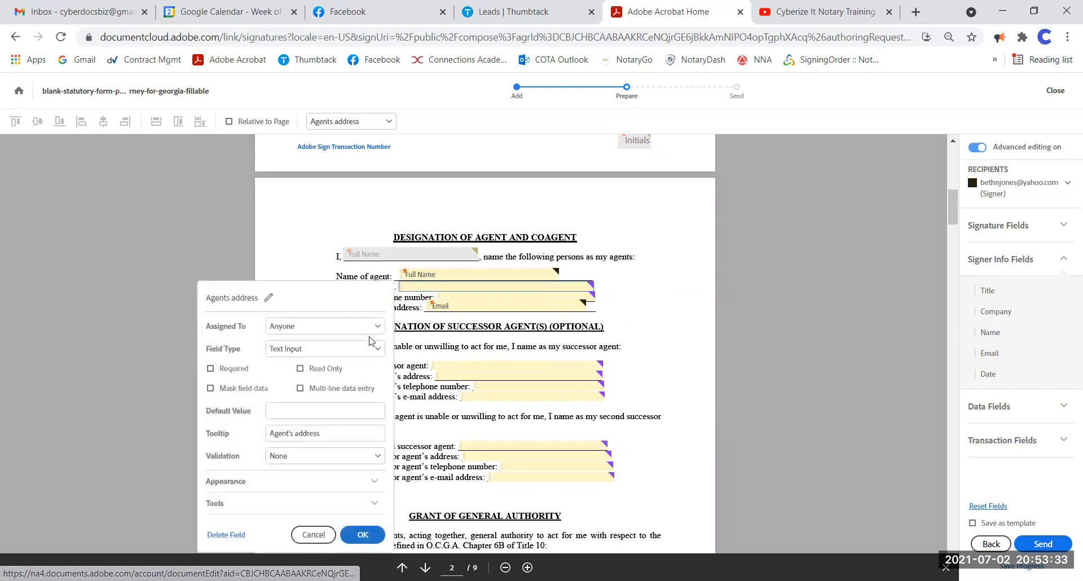
pyautogui.click(318, 327)
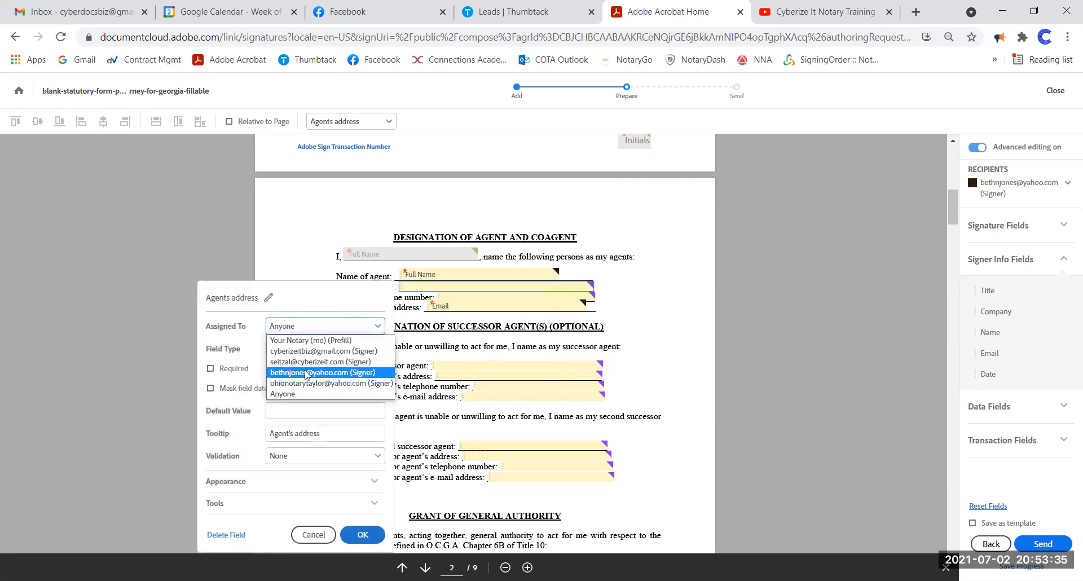
pyautogui.click(307, 372)
pyautogui.click(234, 369)
pyautogui.click(362, 535)
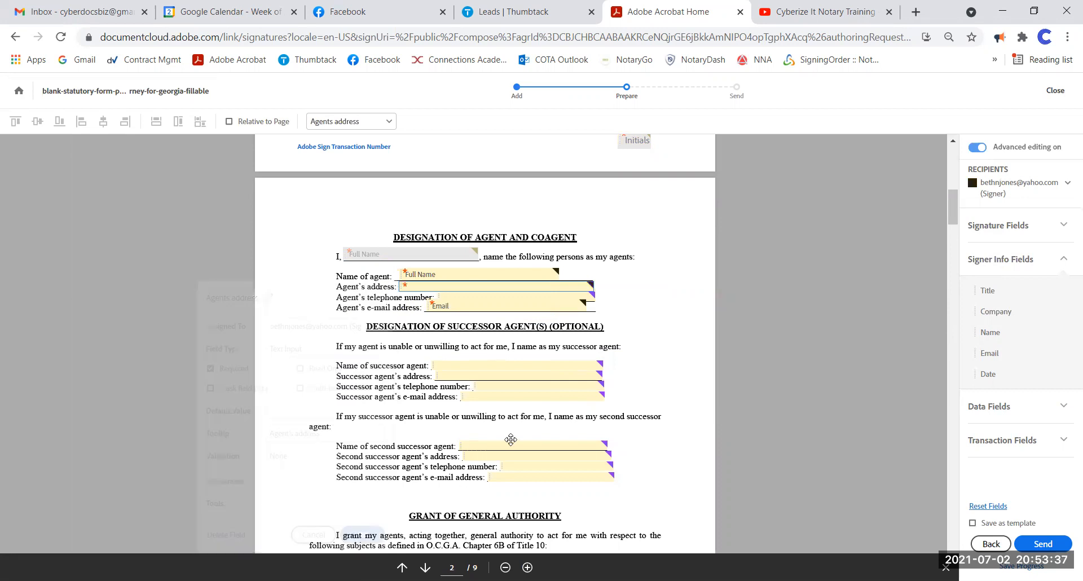
# - Assign the agent's telephone number field to the second signer and make it required
pyautogui.click(526, 298)
pyautogui.rightClick(526, 297)
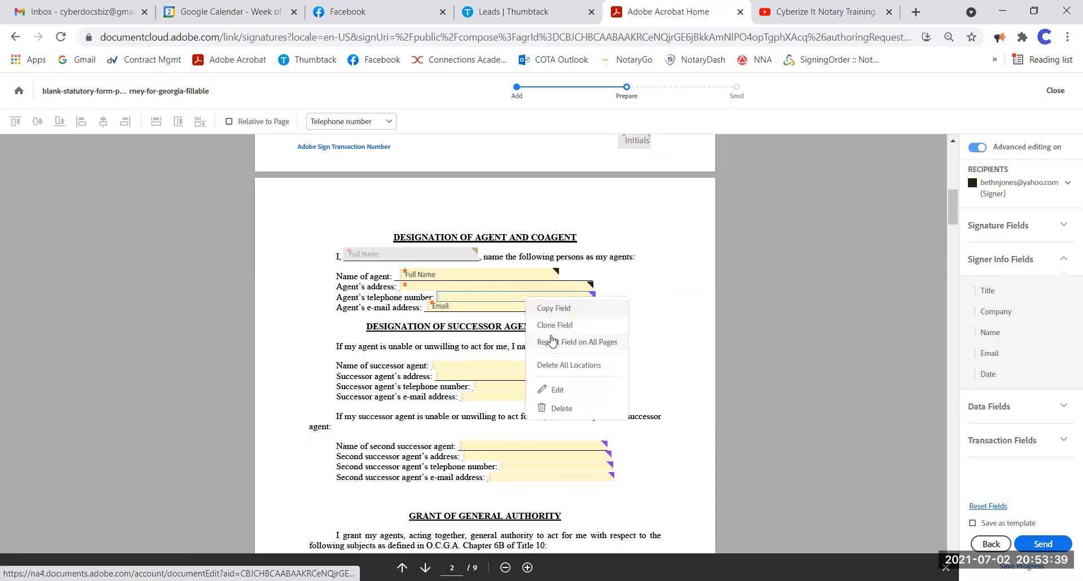
pyautogui.click(567, 395)
pyautogui.click(338, 276)
pyautogui.click(339, 323)
pyautogui.click(267, 320)
# - Confirm the telephone field settings, then delete all successor and second successor agent fields
pyautogui.click(400, 485)
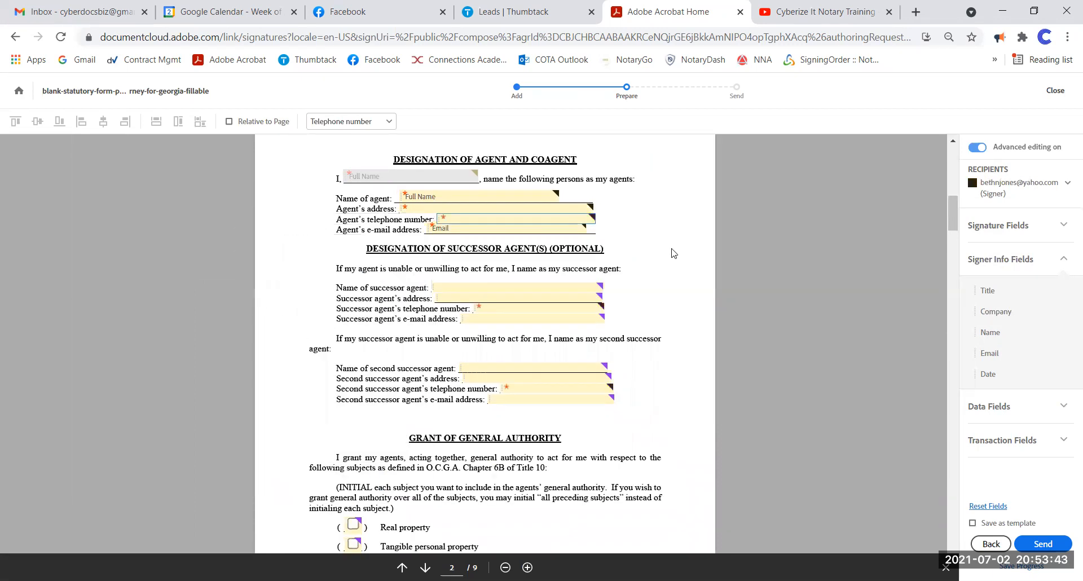
pyautogui.click(515, 285)
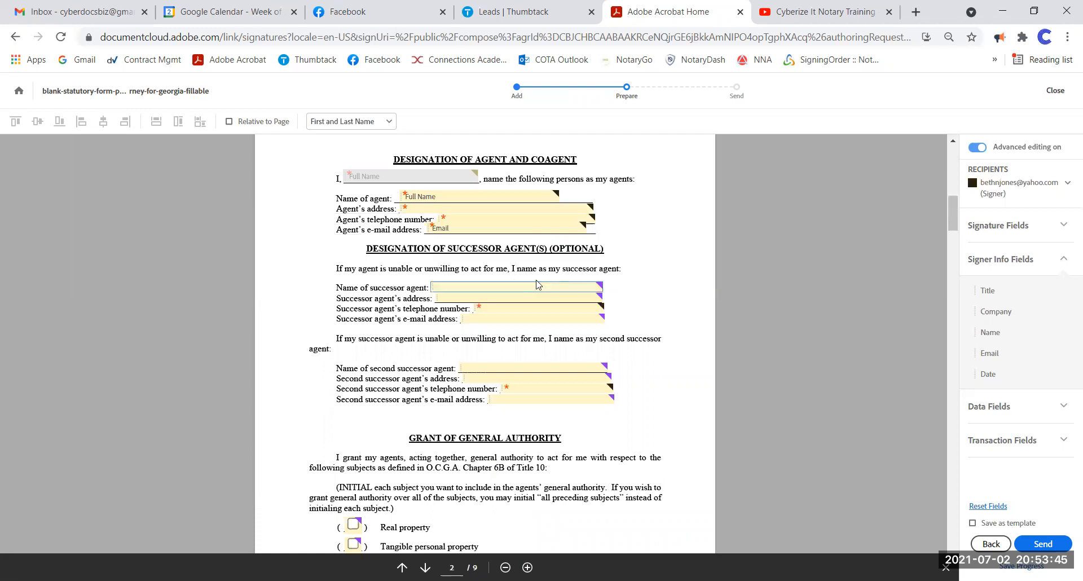
pyautogui.press('Delete')
pyautogui.press('Delete')
pyautogui.press('Delete')
pyautogui.press('Delete')
pyautogui.press('Delete')
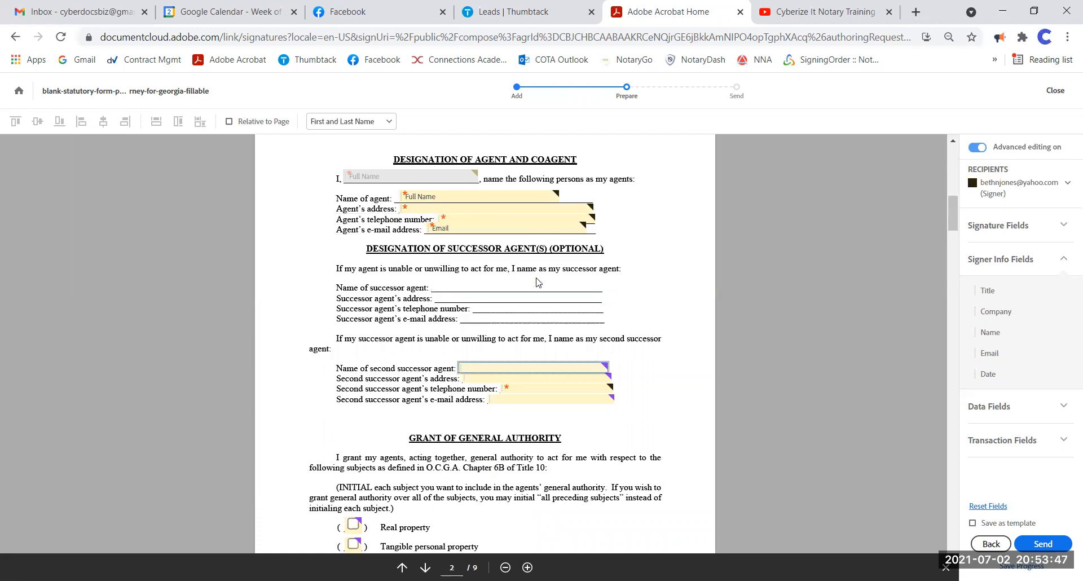
pyautogui.press('Delete')
pyautogui.press('Delete')
pyautogui.press('Delete')
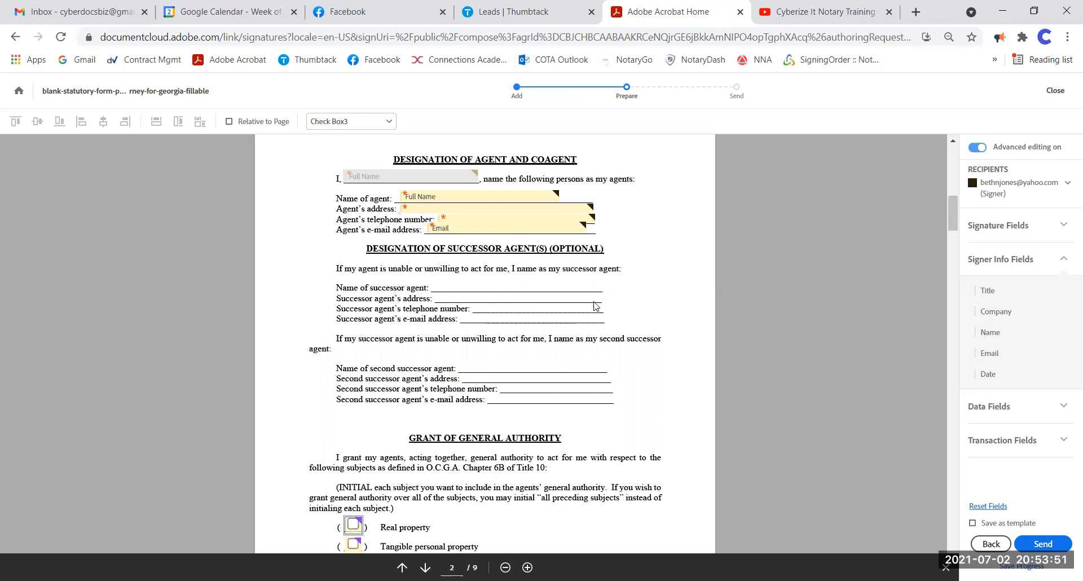
pyautogui.scroll(-4, 596, 311)
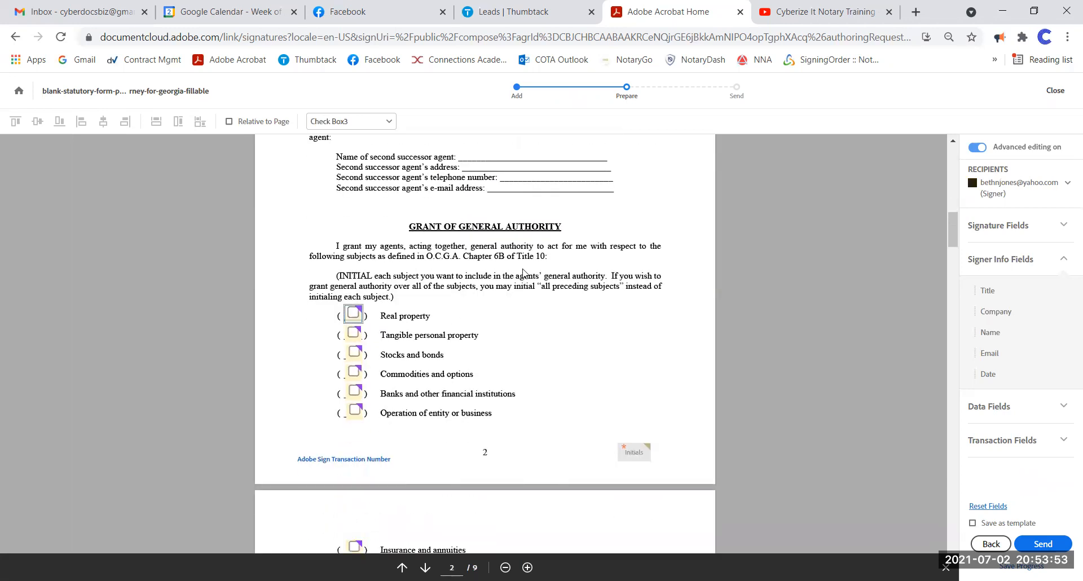
pyautogui.scroll(3, 524, 274)
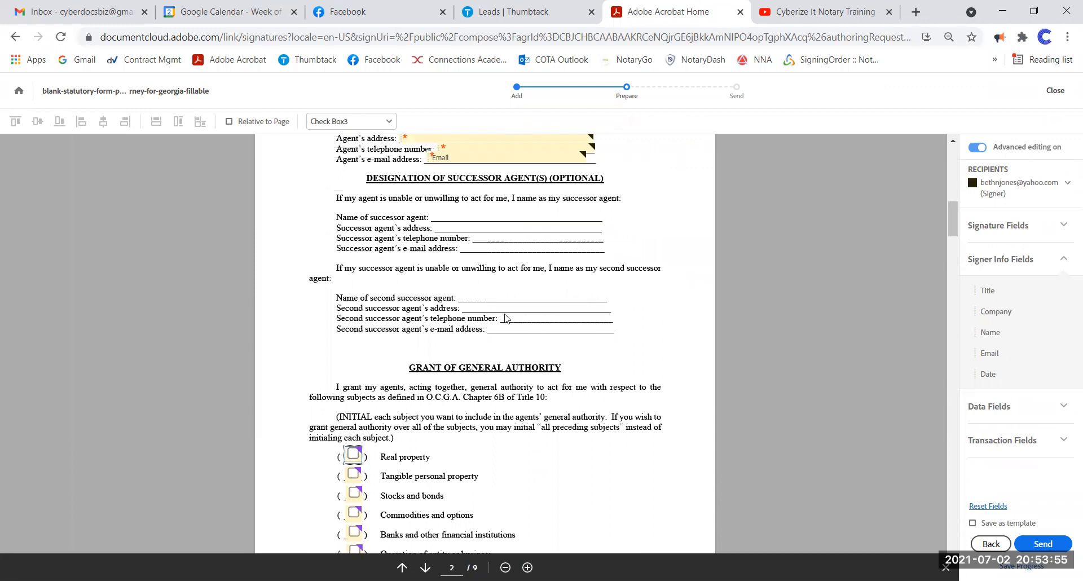
pyautogui.scroll(1, 506, 319)
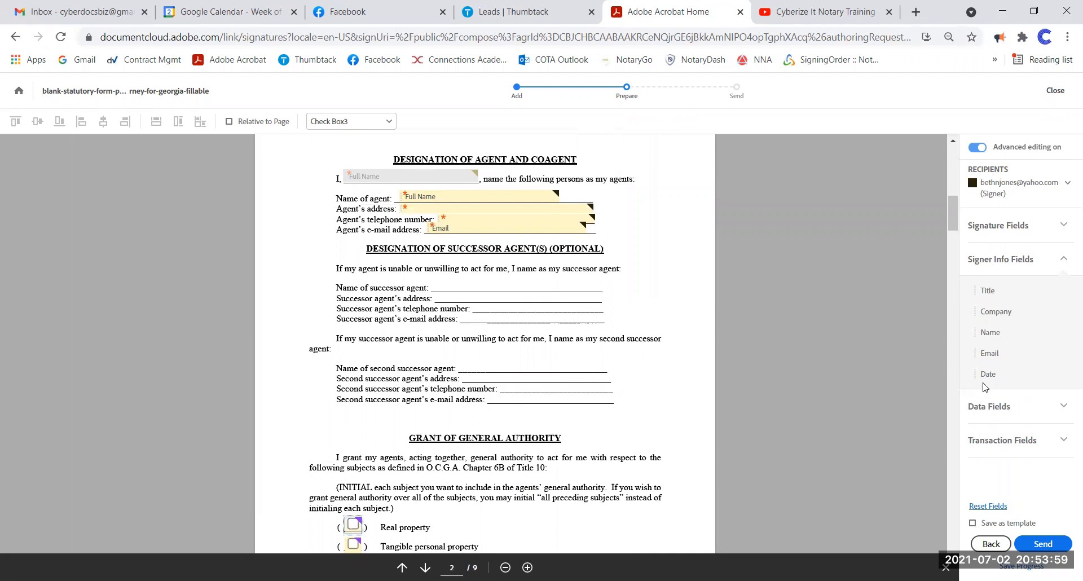
# - Place a Text Input field on the successor name line and assign it to the first signer
pyautogui.click(1006, 407)
pyautogui.moveTo(819, 319); pyautogui.dragTo(600, 283)
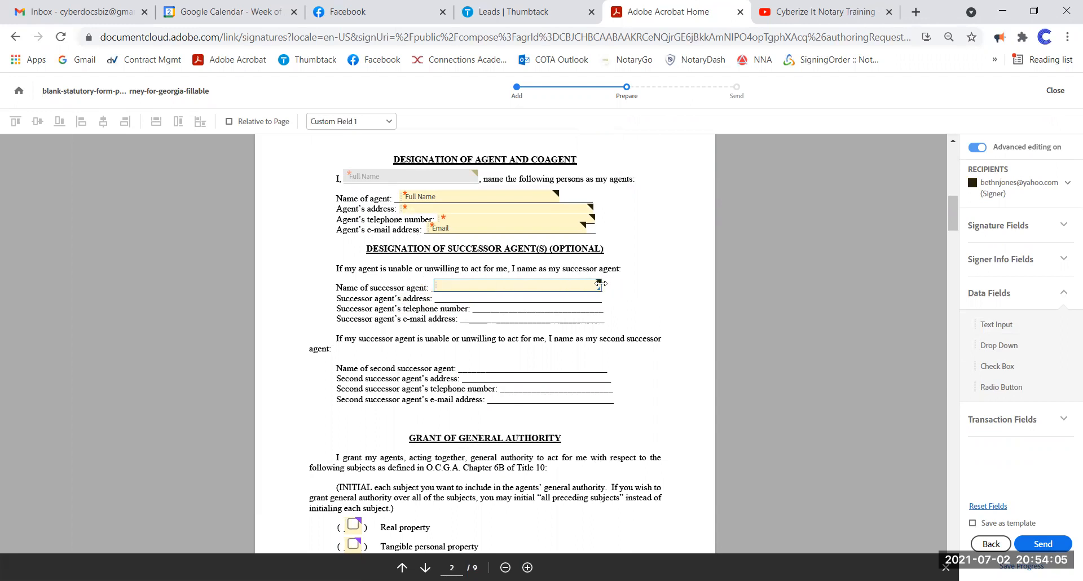
pyautogui.rightClick(514, 285)
pyautogui.click(527, 358)
pyautogui.click(361, 325)
pyautogui.click(371, 361)
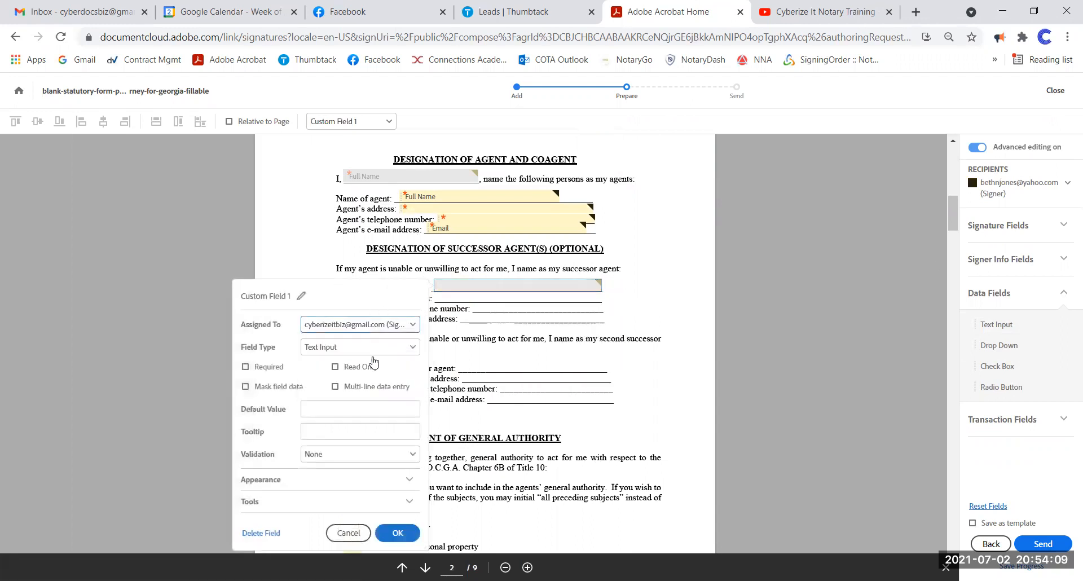
pyautogui.click(398, 533)
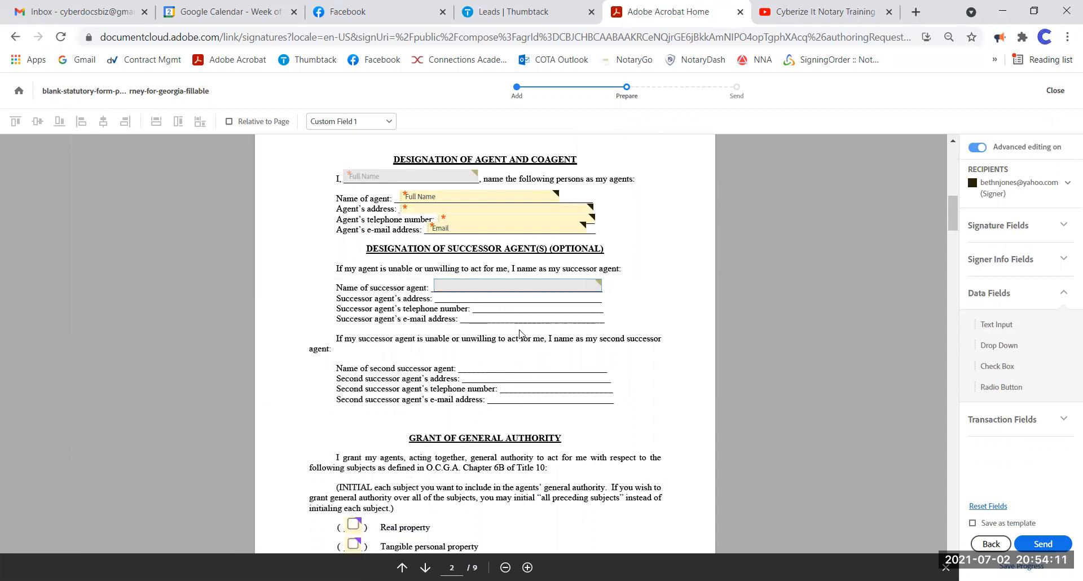
# - Copy the field onto the address, telephone and e-mail lines and the second successor name line
pyautogui.rightClick(524, 286)
pyautogui.click(566, 296)
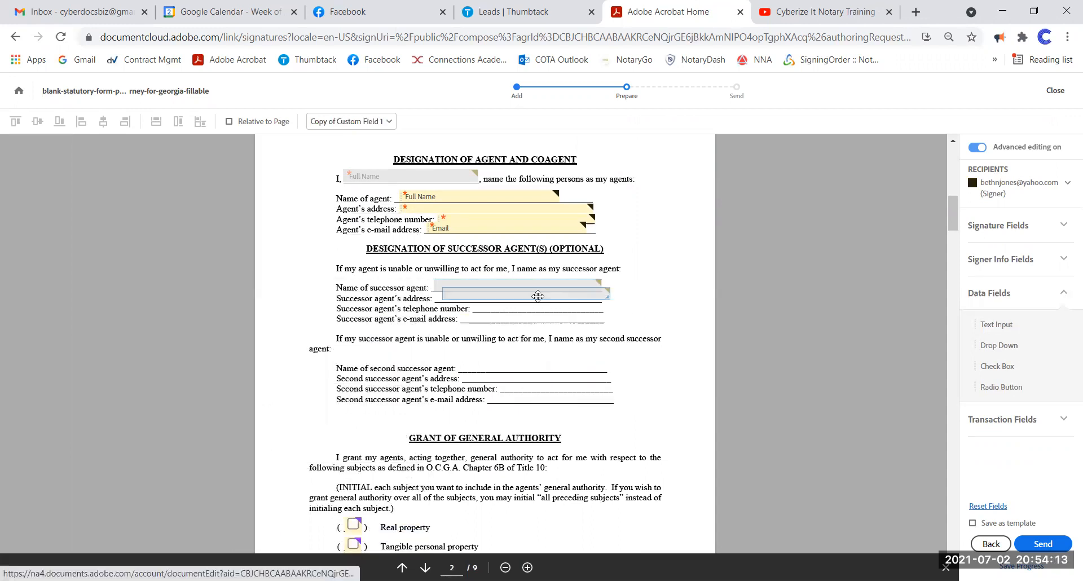
pyautogui.rightClick(545, 297)
pyautogui.click(589, 306)
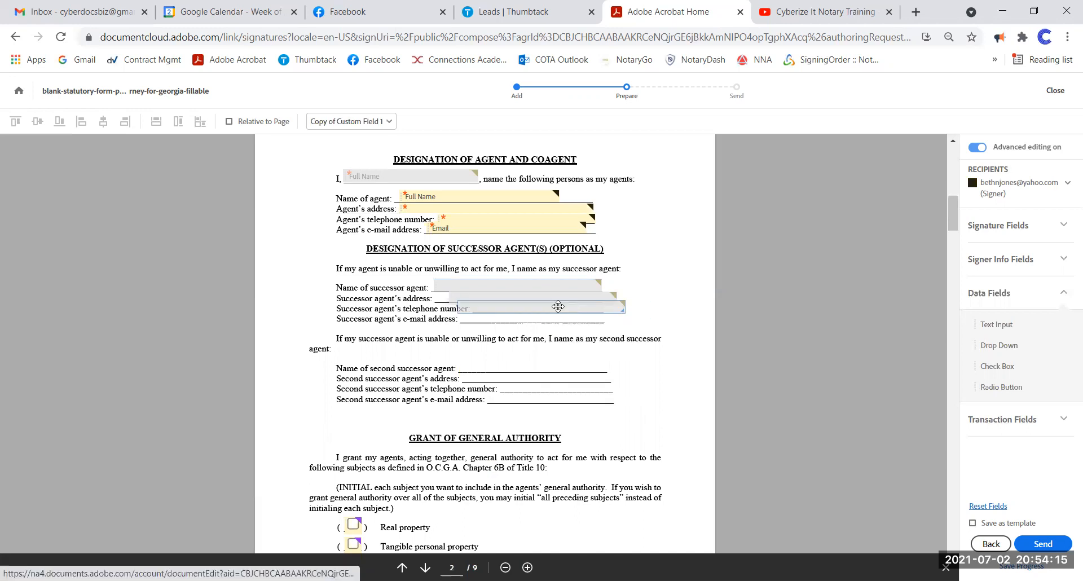
pyautogui.rightClick(572, 307)
pyautogui.click(604, 321)
pyautogui.rightClick(573, 323)
pyautogui.click(606, 336)
pyautogui.moveTo(605, 339); pyautogui.dragTo(565, 367)
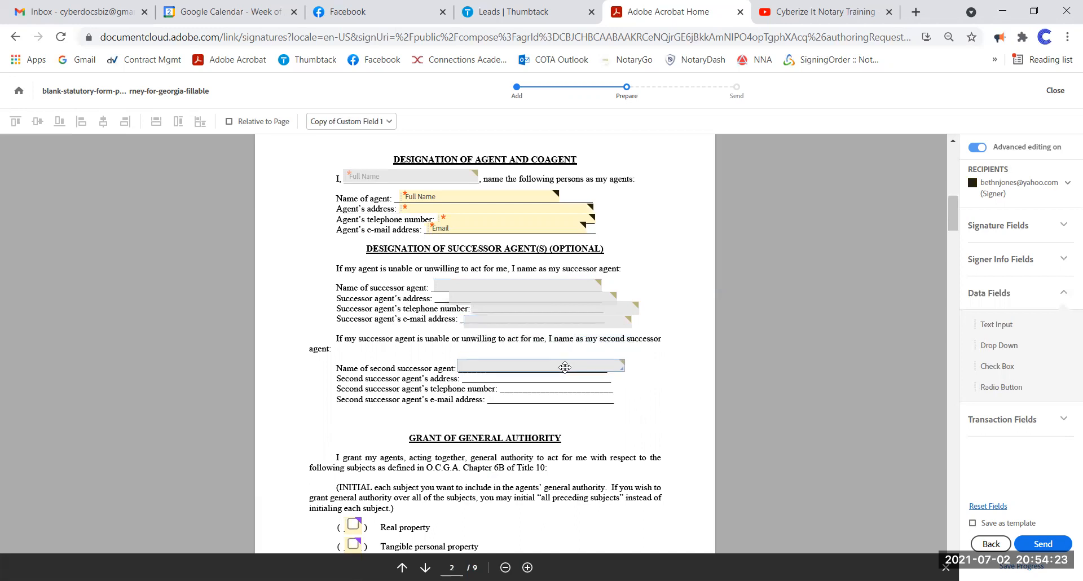
pyautogui.rightClick(565, 367)
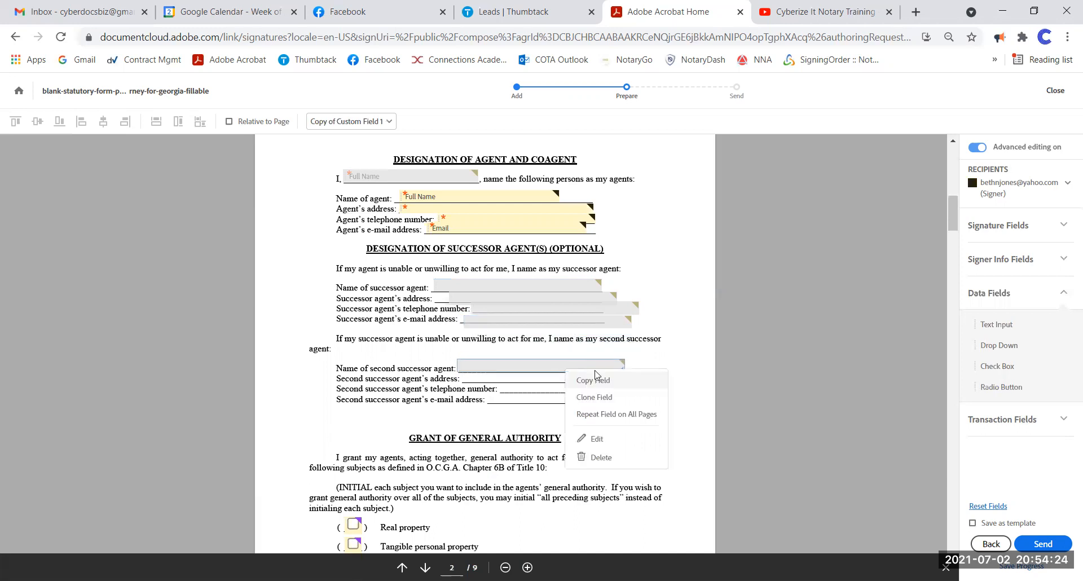
# - Clone the second successor name field and give it the default value 'test'
pyautogui.click(602, 404)
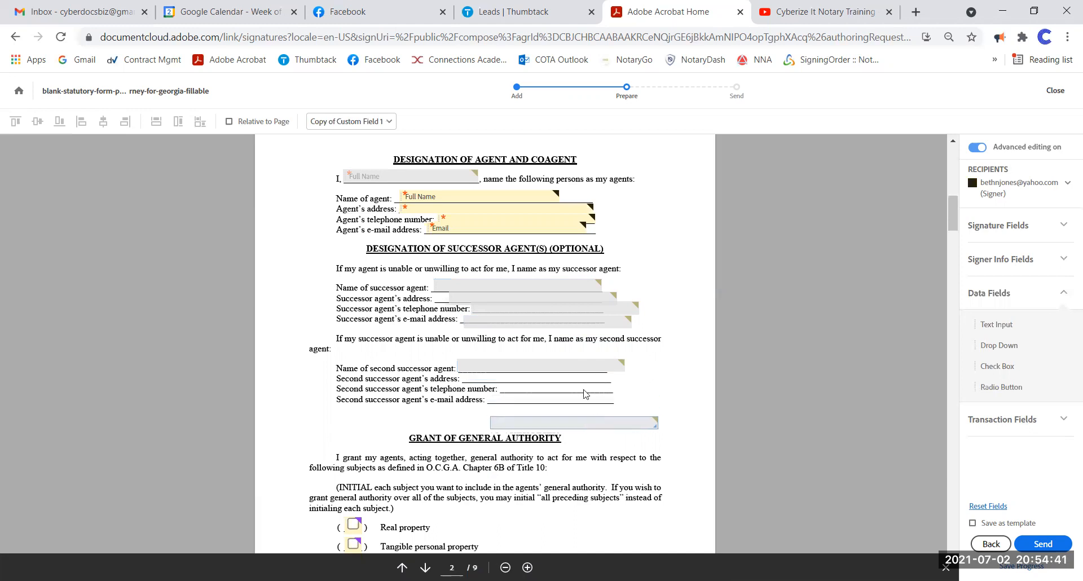
pyautogui.rightClick(568, 364)
pyautogui.click(624, 451)
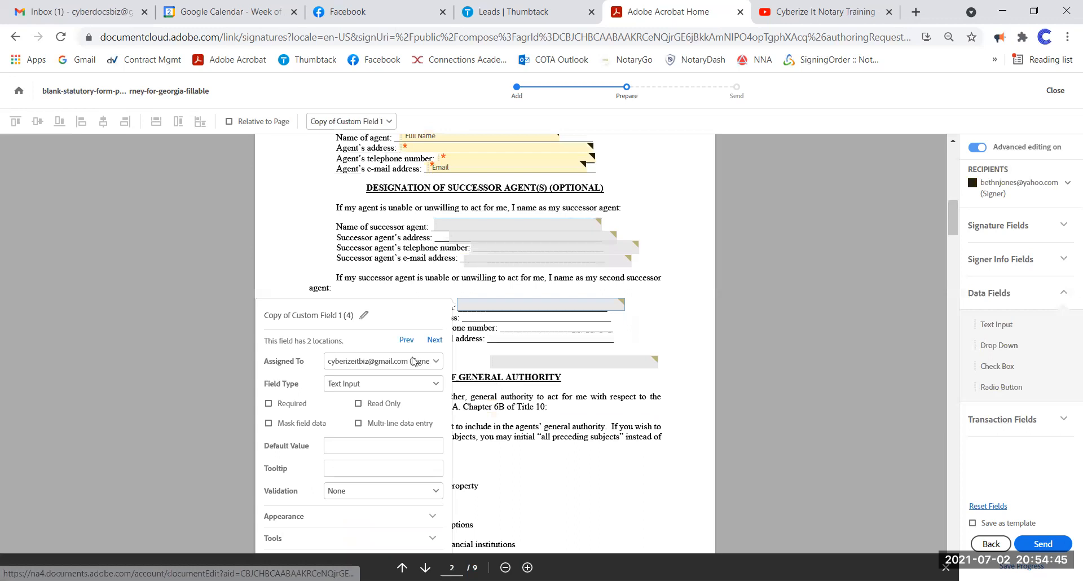
pyautogui.click(389, 361)
pyautogui.write('e')
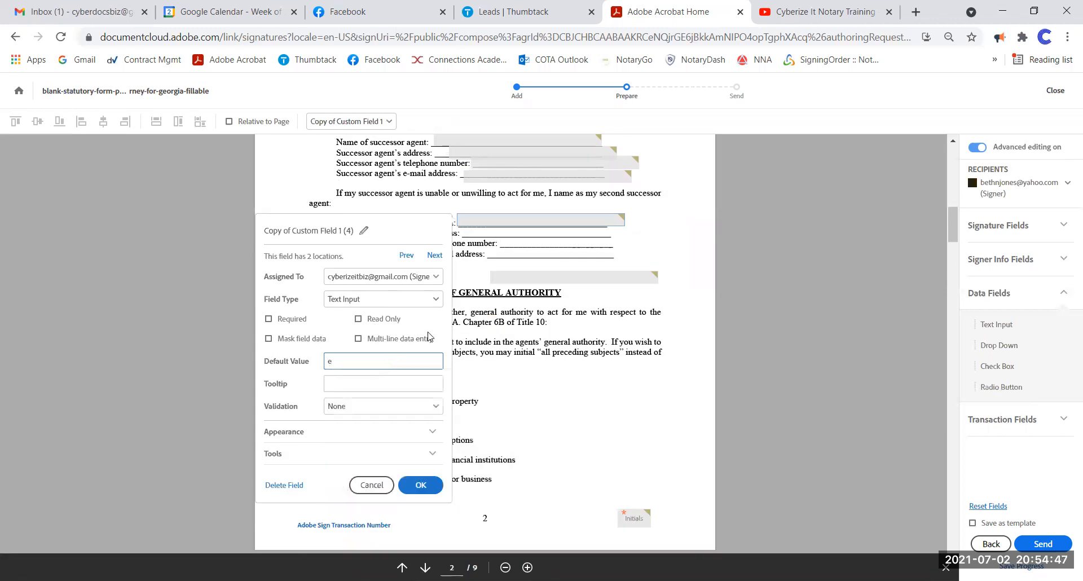
pyautogui.write('st')
pyautogui.click(437, 483)
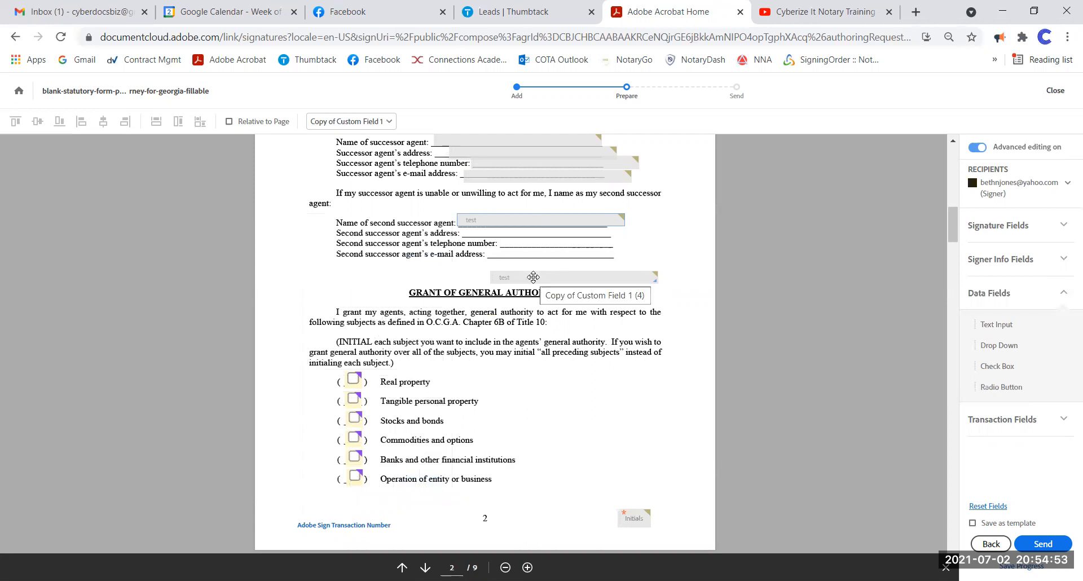
pyautogui.click(533, 277)
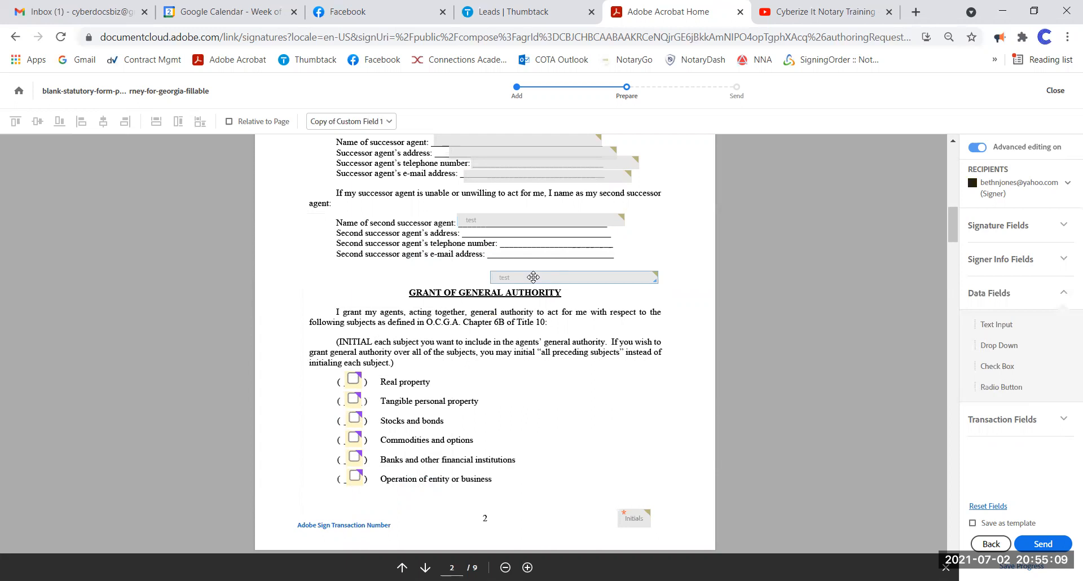
# - Delete the lower test field and the checkboxes beside the general authority subjects on page 2
pyautogui.press('Delete')
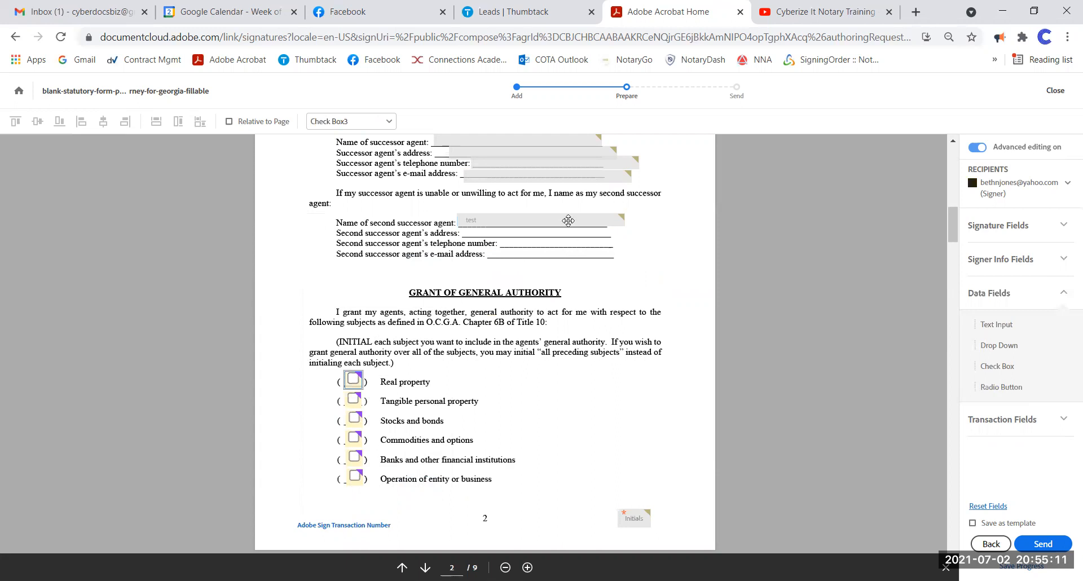
pyautogui.scroll(-3, 578, 273)
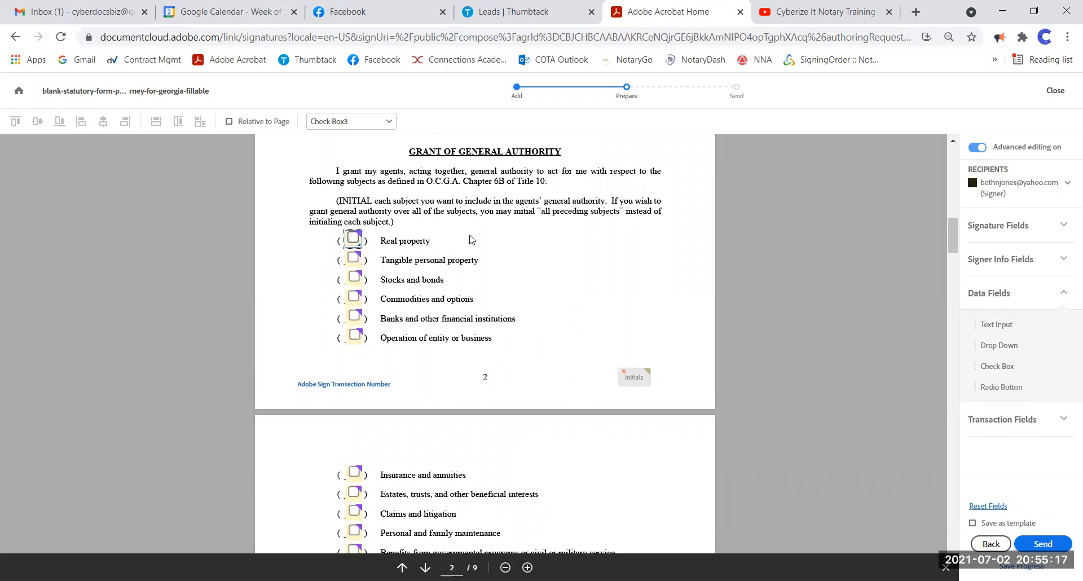
pyautogui.press('Delete')
pyautogui.press('Delete')
pyautogui.press('Delete')
pyautogui.press('Delete')
pyautogui.press('Delete')
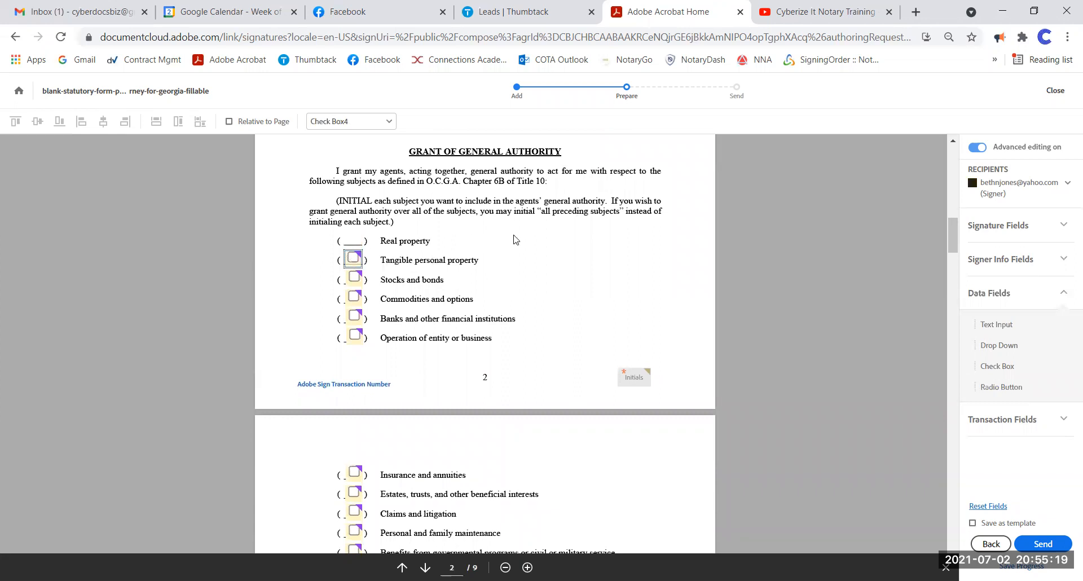
pyautogui.press('Delete')
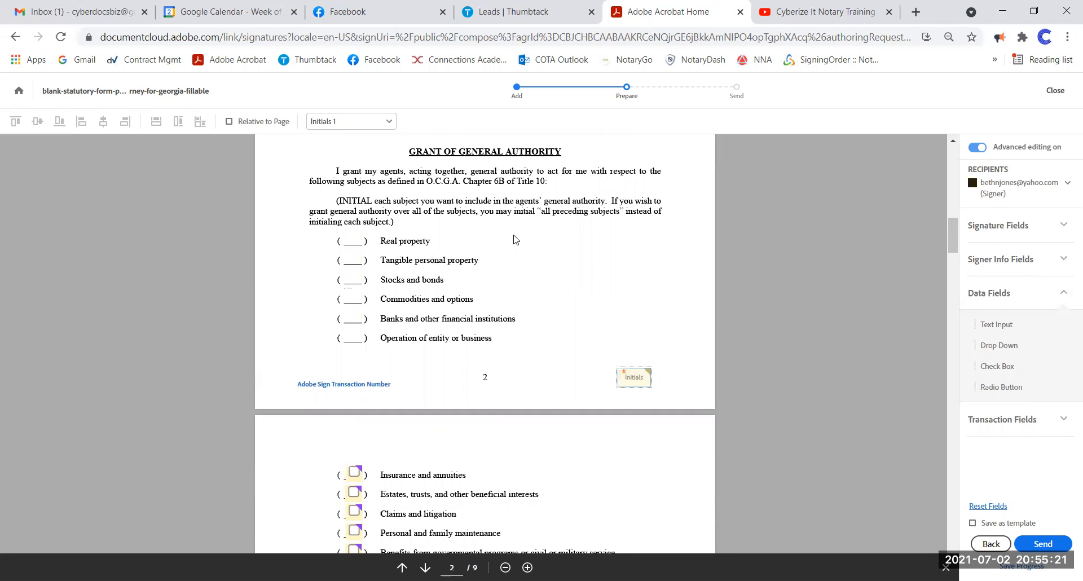
# - Delete the checkboxes from Insurance and annuities through Taxes and the specific authority list
pyautogui.scroll(-4, 305, 377)
pyautogui.click(350, 258)
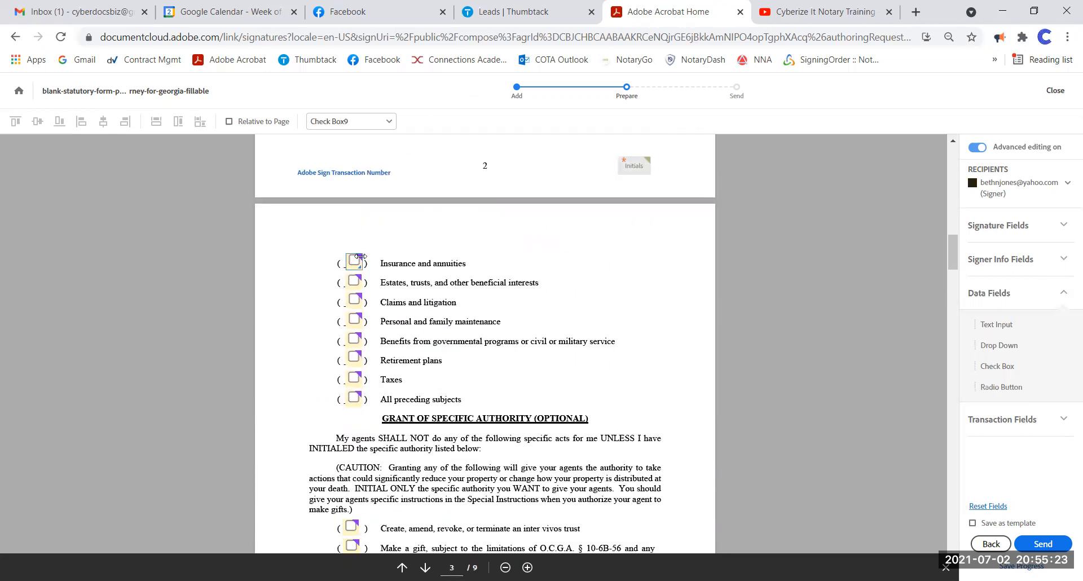
pyautogui.press('Delete')
pyautogui.press('Delete')
pyautogui.press('Delete')
pyautogui.press('Delete')
pyautogui.press('Delete')
pyautogui.press('Delete')
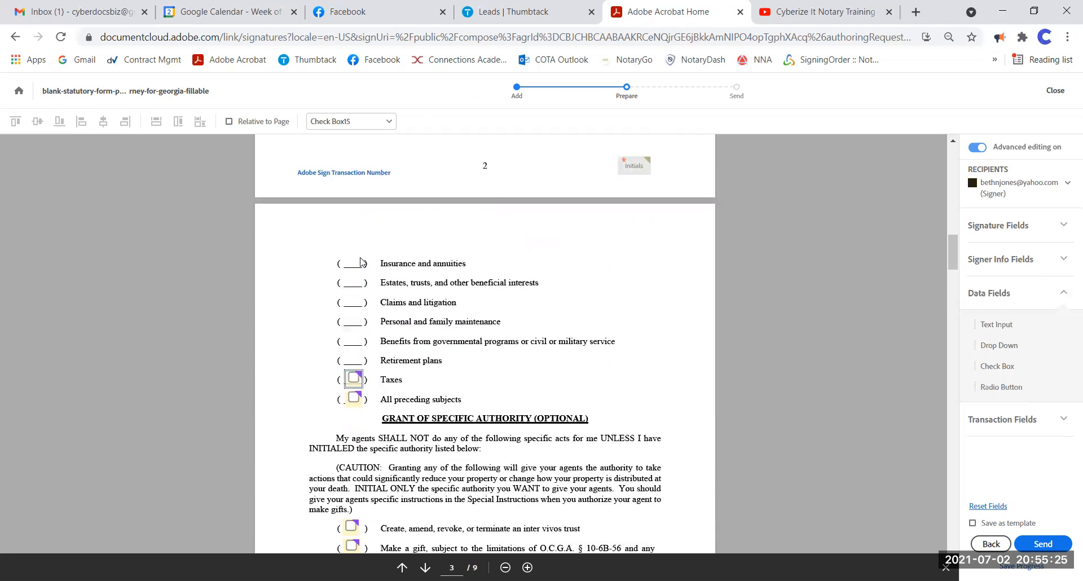
pyautogui.press('Delete')
pyautogui.press('Delete')
pyautogui.press('Delete')
pyautogui.scroll(-5, 361, 260)
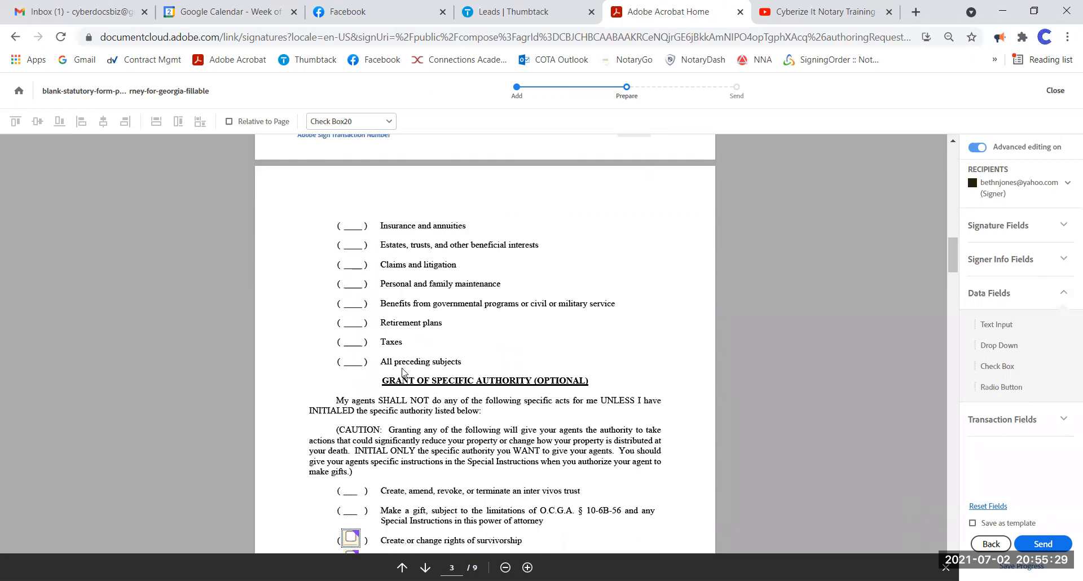
pyautogui.press('Delete')
pyautogui.press('Delete')
pyautogui.press('Delete')
pyautogui.press('Delete')
pyautogui.press('Delete')
pyautogui.press('Delete')
pyautogui.press('Delete')
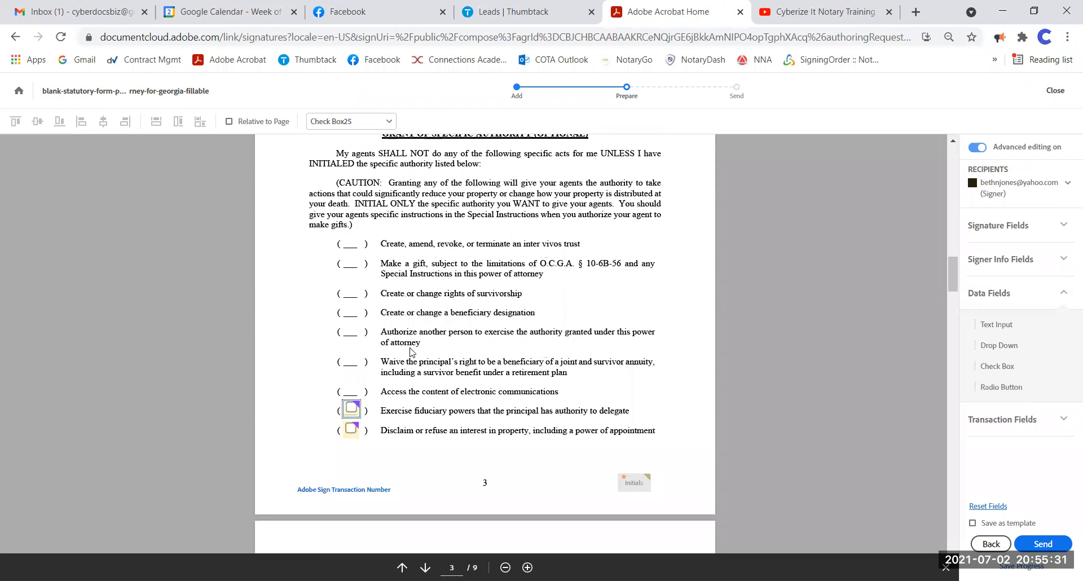
pyautogui.scroll(-7, 409, 350)
pyautogui.scroll(12, 445, 354)
pyautogui.scroll(5, 450, 353)
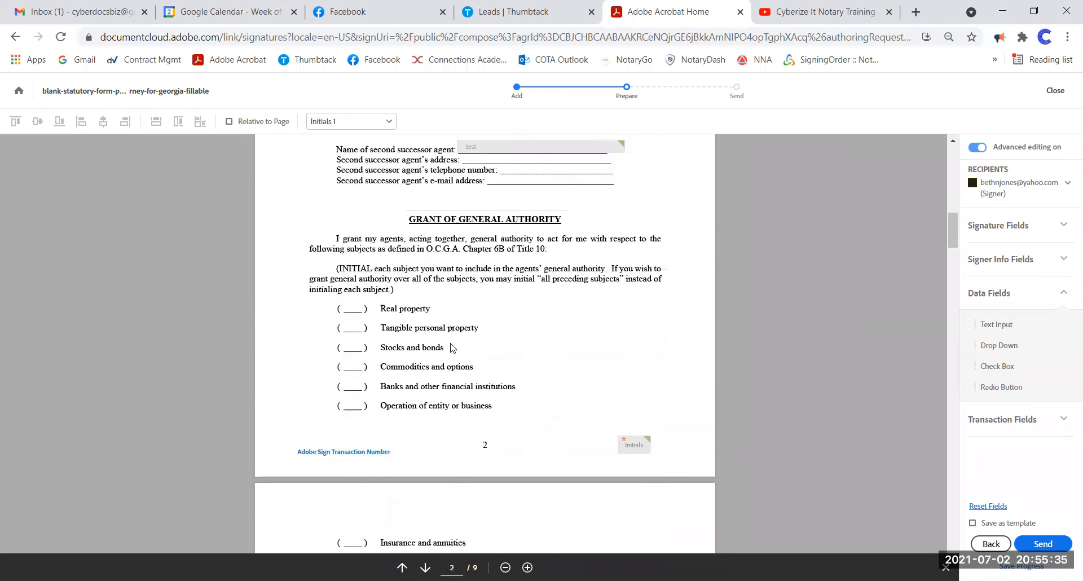
pyautogui.click(1009, 191)
# - For the second signer, add an optional Initials field beside Real property
pyautogui.click(1012, 252)
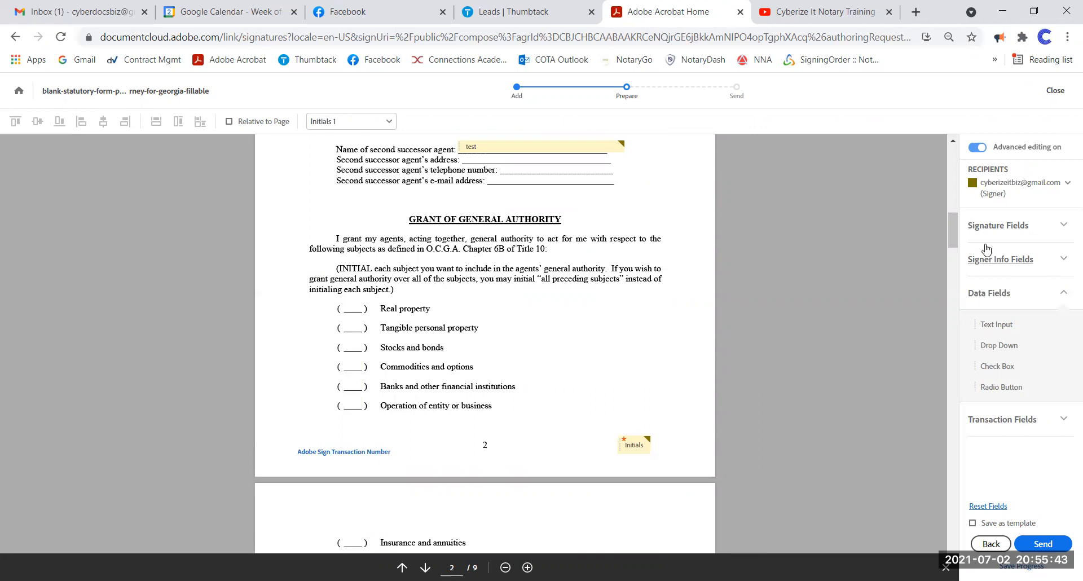
pyautogui.click(995, 225)
pyautogui.moveTo(1017, 294); pyautogui.dragTo(338, 294)
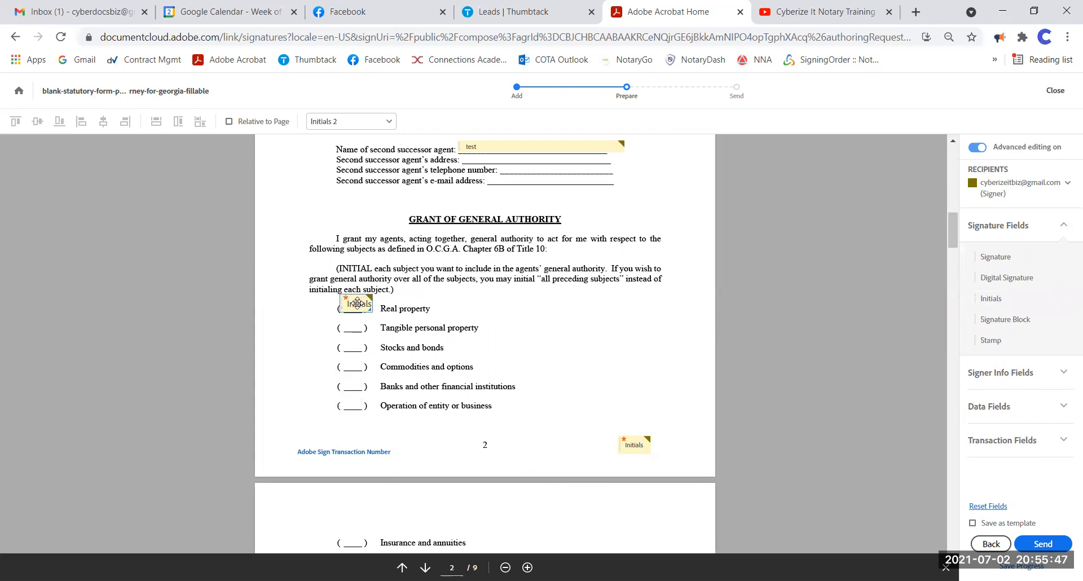
pyautogui.rightClick(358, 304)
pyautogui.click(410, 362)
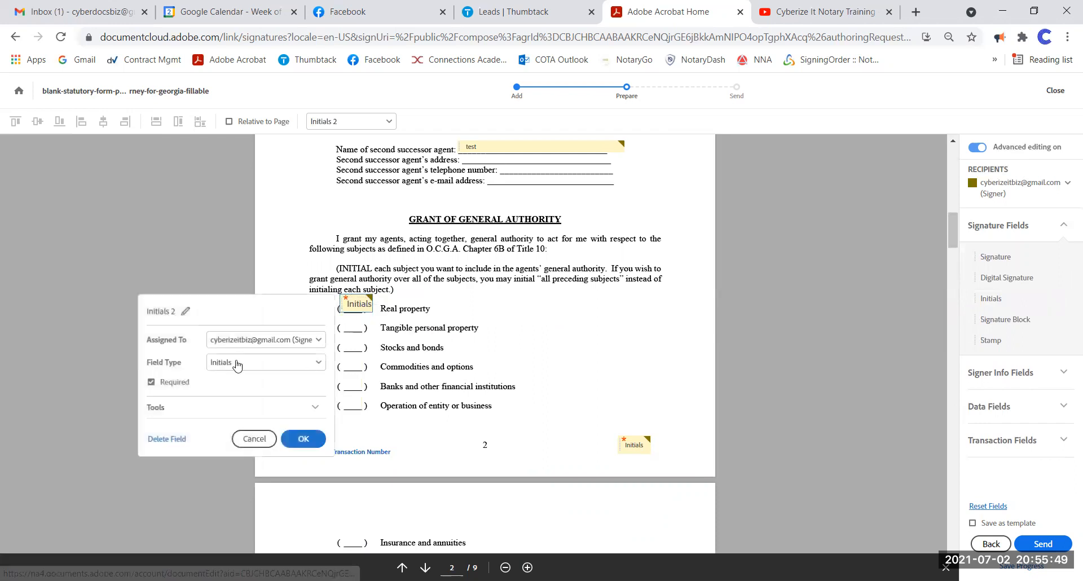
pyautogui.click(151, 382)
pyautogui.click(303, 439)
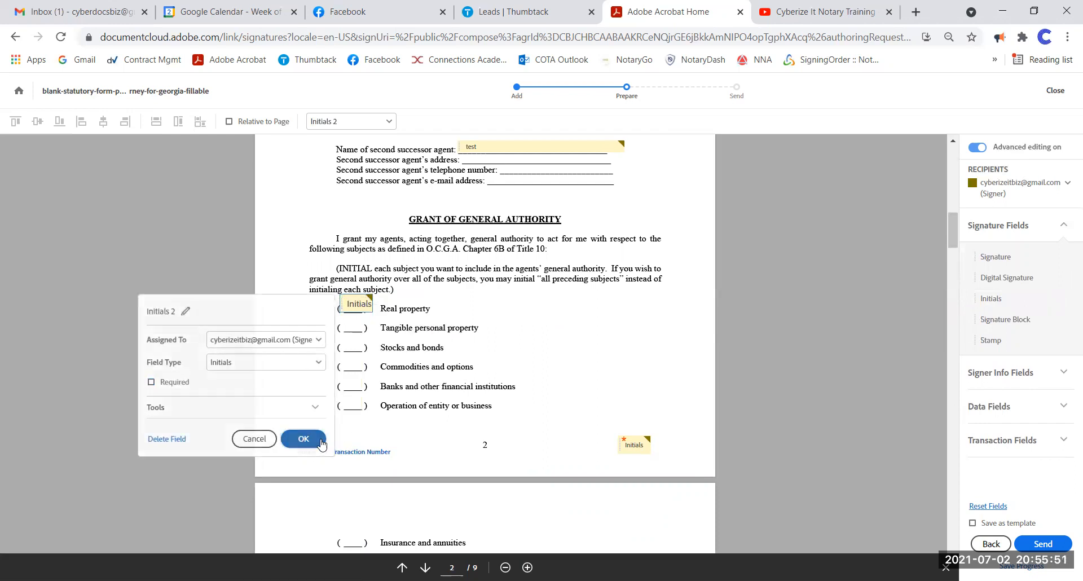
# - Copy the Initials field beside Tangible property, Stocks and bonds, Commodities, Banks and Operation of entity
pyautogui.rightClick(361, 305)
pyautogui.click(406, 321)
pyautogui.moveTo(366, 313); pyautogui.dragTo(354, 403)
pyautogui.rightClick(358, 329)
pyautogui.click(381, 342)
pyautogui.rightClick(353, 348)
pyautogui.click(386, 361)
pyautogui.rightClick(357, 366)
pyautogui.click(388, 380)
pyautogui.rightClick(358, 383)
pyautogui.click(399, 395)
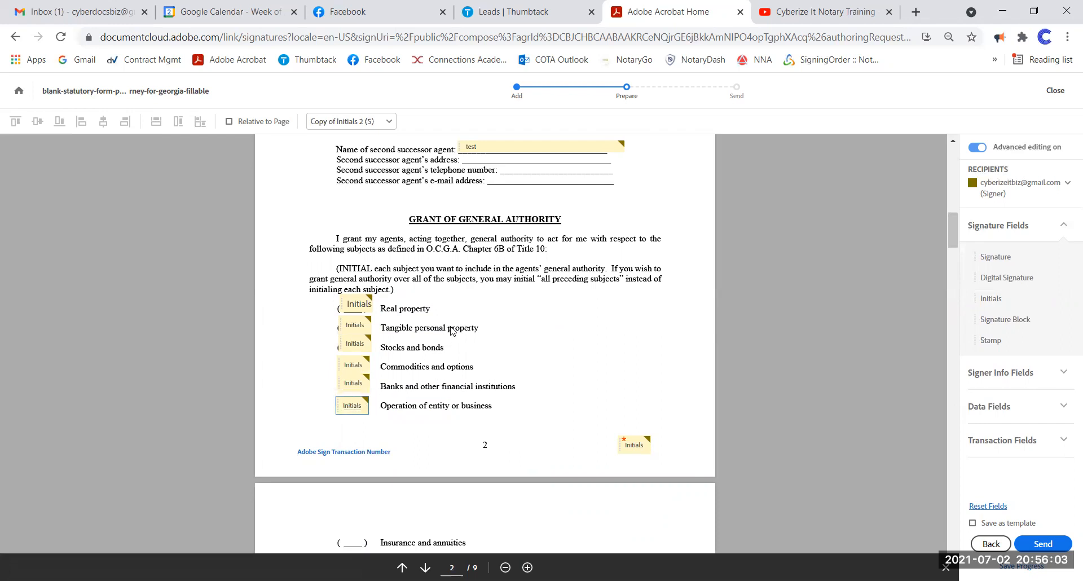
# - Make all six Initials fields the same width and height and align them left
pyautogui.click(356, 303)
pyautogui.click(354, 324)
pyautogui.click(357, 342)
pyautogui.keyDown('shift'); pyautogui.click(353, 365); pyautogui.keyUp('shift')
pyautogui.keyDown('shift'); pyautogui.click(353, 383); pyautogui.keyUp('shift')
pyautogui.keyDown('shift'); pyautogui.click(361, 404); pyautogui.keyUp('shift')
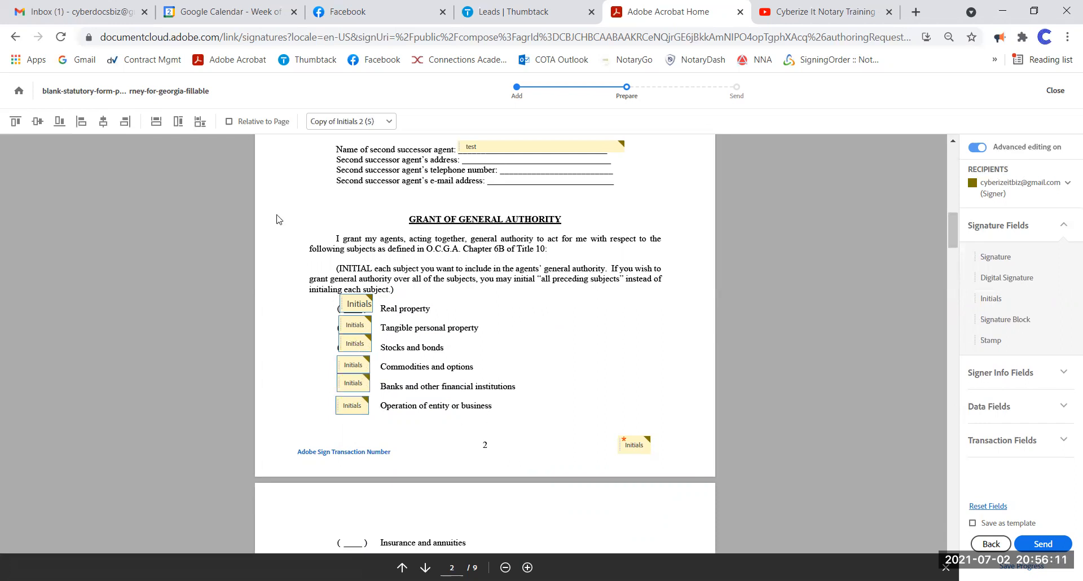
pyautogui.click(201, 123)
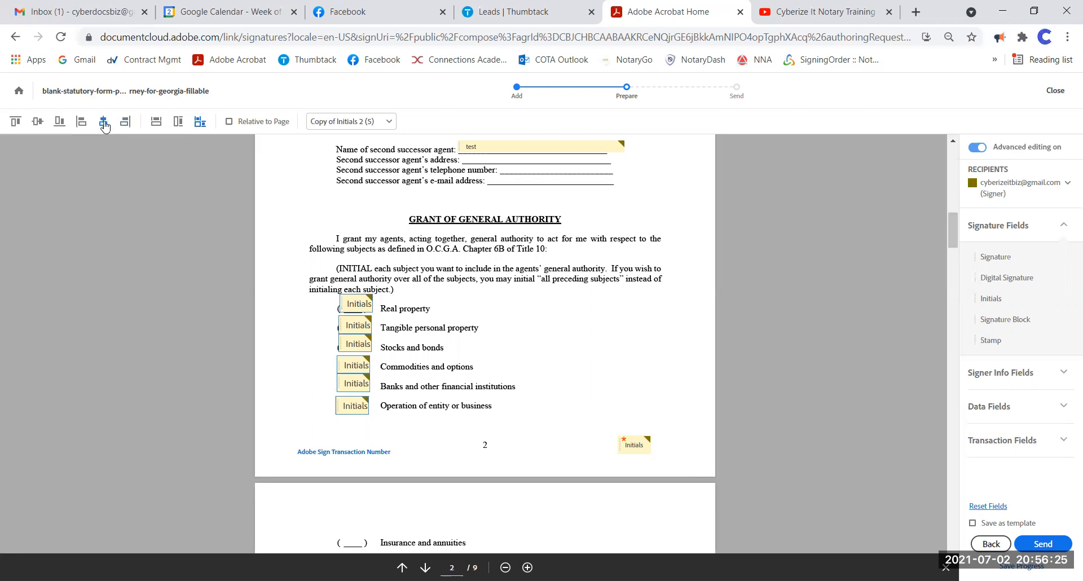
pyautogui.click(81, 122)
pyautogui.click(666, 307)
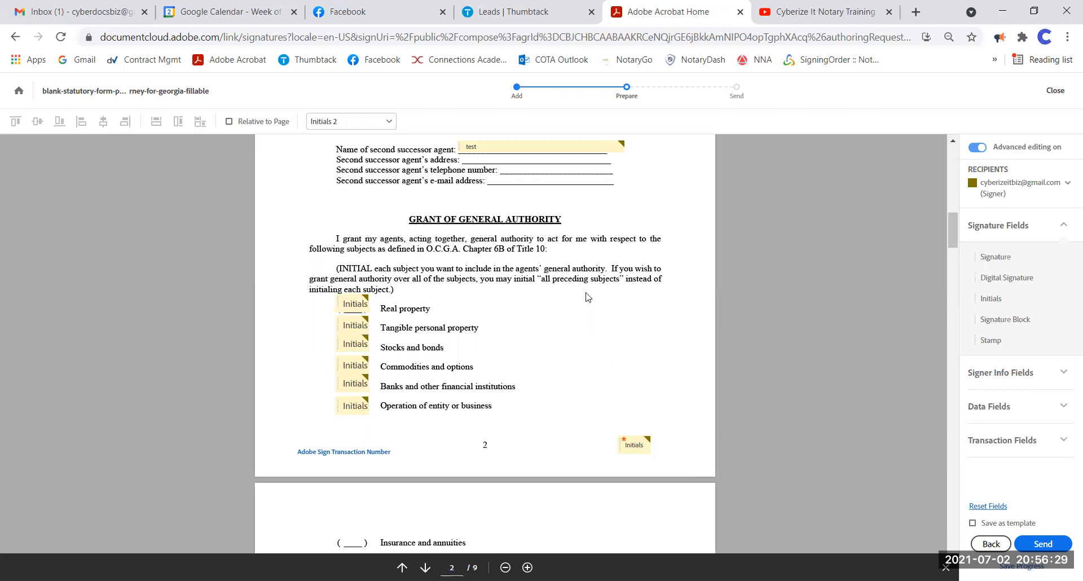
# - Copy Initials fields into the blanks from Insurance and annuities down to All preceding subjects
pyautogui.scroll(-4, 586, 297)
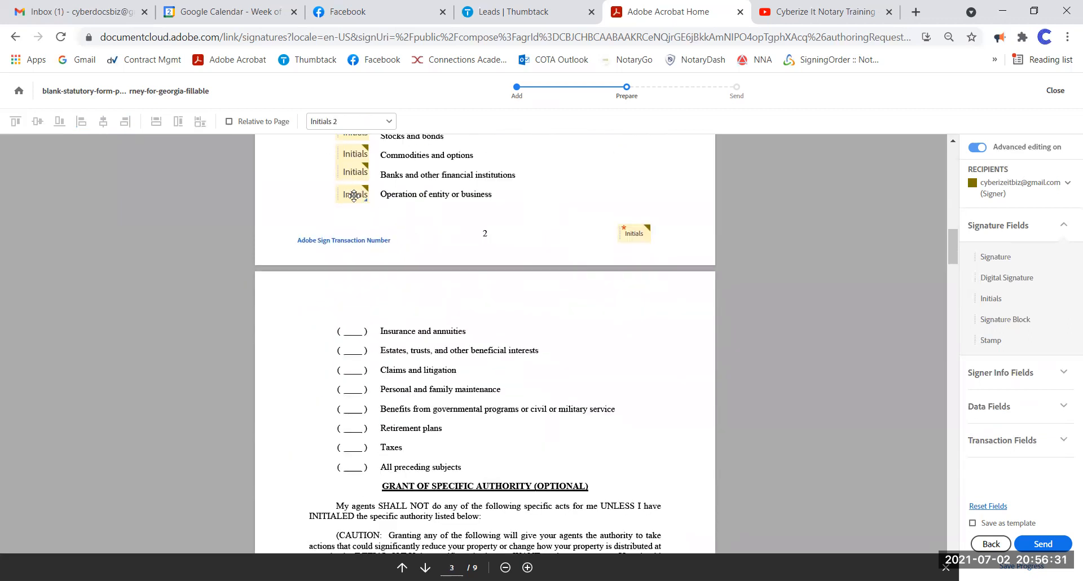
pyautogui.rightClick(354, 196)
pyautogui.click(393, 217)
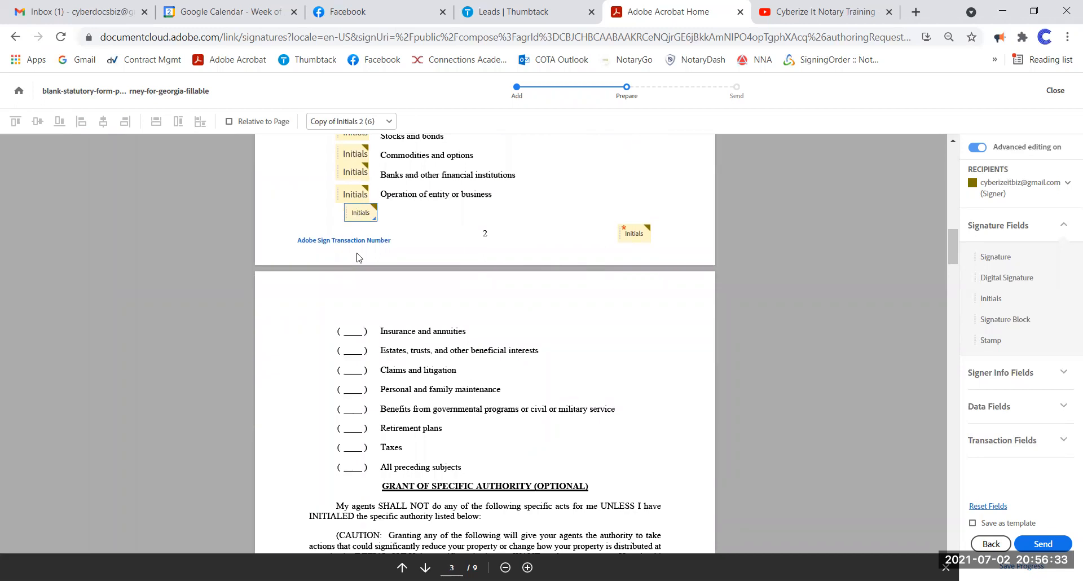
pyautogui.click(352, 327)
pyautogui.rightClick(352, 327)
pyautogui.click(391, 348)
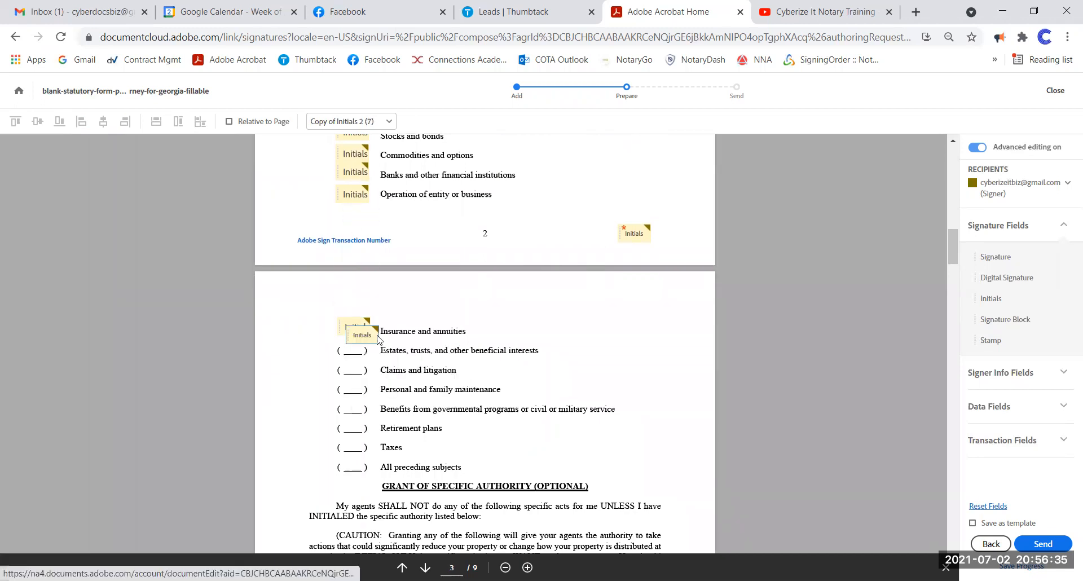
pyautogui.click(356, 347)
pyautogui.rightClick(356, 347)
pyautogui.click(390, 360)
pyautogui.click(354, 367)
pyautogui.rightClick(354, 367)
pyautogui.click(390, 380)
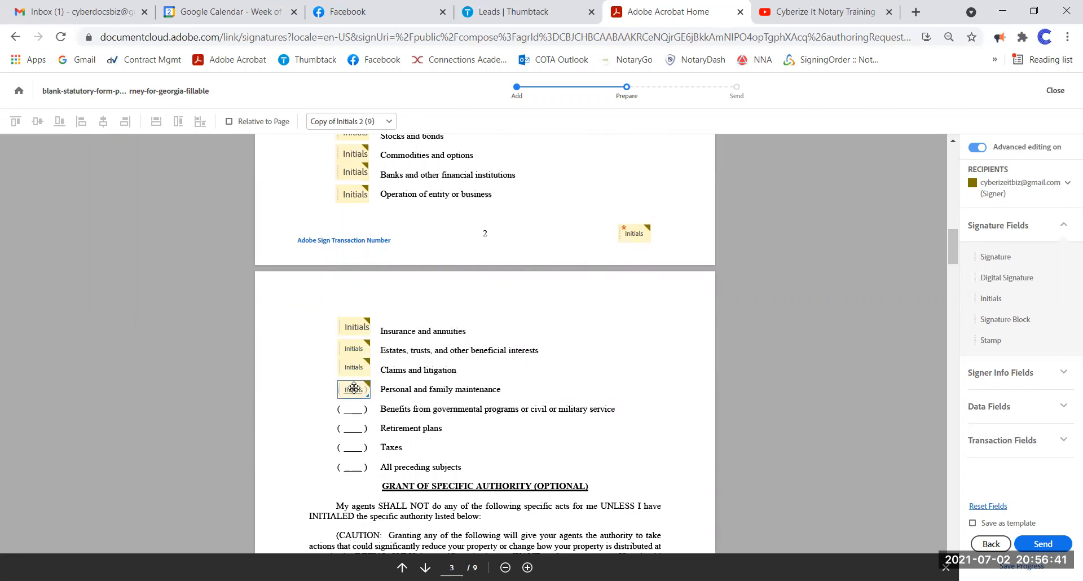
pyautogui.click(354, 388)
pyautogui.rightClick(354, 388)
pyautogui.click(389, 401)
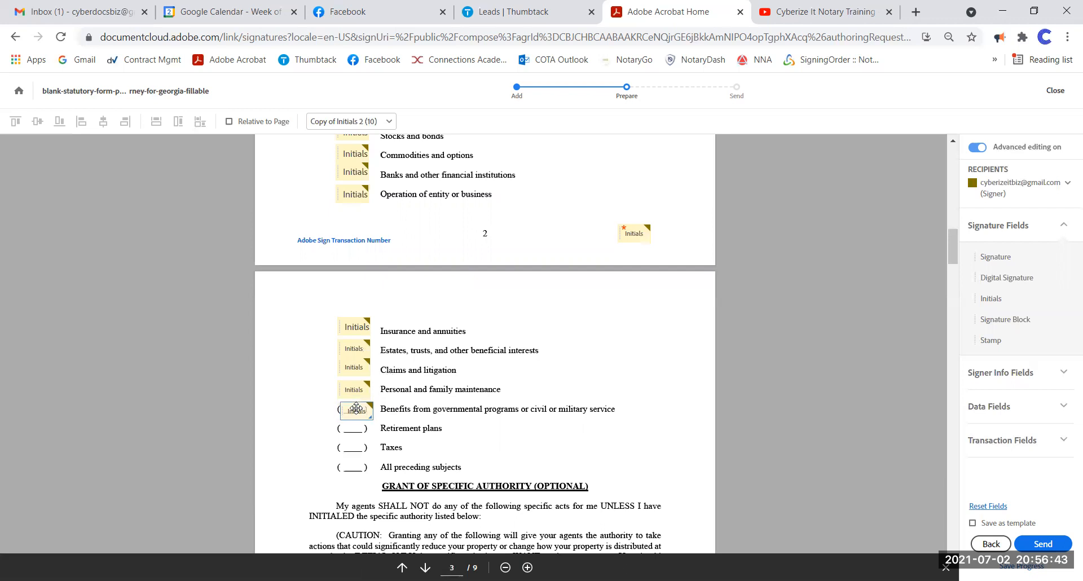
pyautogui.click(356, 408)
pyautogui.rightClick(356, 408)
pyautogui.click(390, 421)
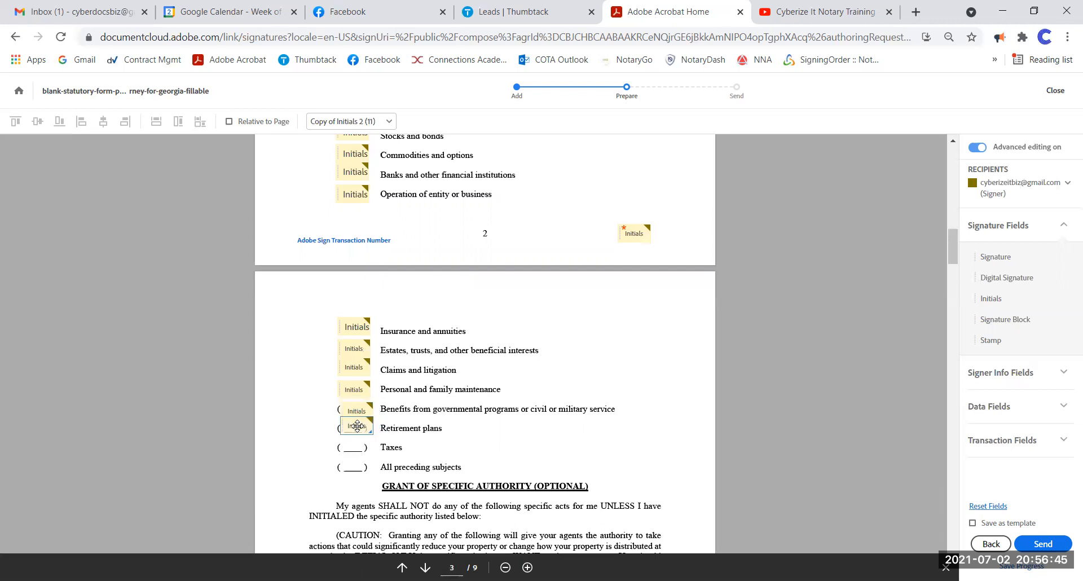
pyautogui.click(357, 428)
pyautogui.rightClick(356, 429)
pyautogui.click(390, 441)
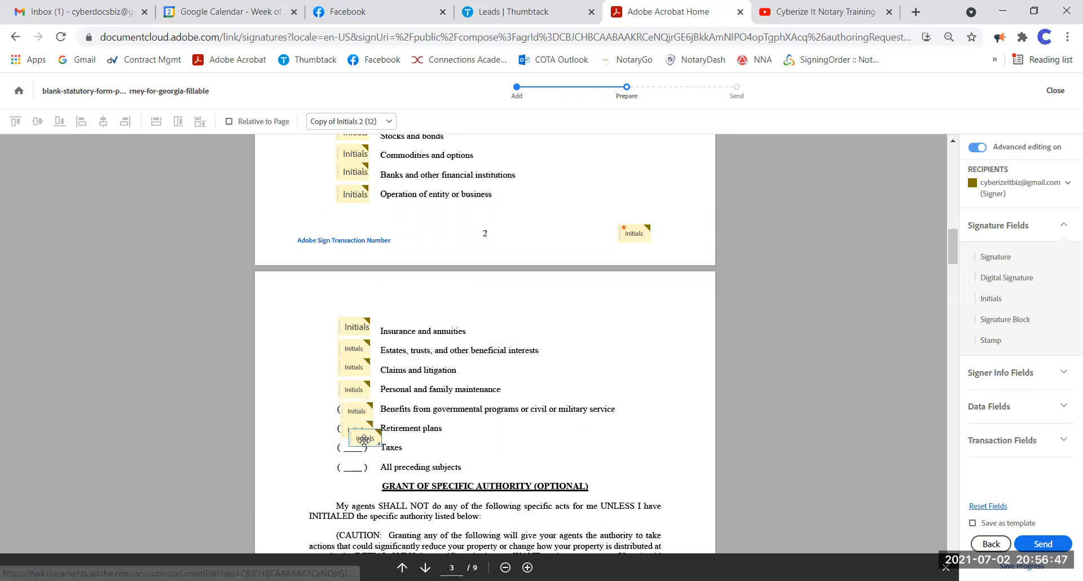
pyautogui.click(355, 447)
pyautogui.rightClick(355, 447)
pyautogui.click(391, 460)
pyautogui.click(353, 467)
# - Select those eight Initials fields, match their sizes and align them left
pyautogui.click(351, 327)
pyautogui.keyDown('ctrl'); pyautogui.click(355, 348); pyautogui.keyUp('ctrl')
pyautogui.keyDown('ctrl'); pyautogui.click(356, 367); pyautogui.keyUp('ctrl')
pyautogui.keyDown('ctrl'); pyautogui.click(355, 389); pyautogui.keyUp('ctrl')
pyautogui.keyDown('ctrl'); pyautogui.click(363, 410); pyautogui.keyUp('ctrl')
pyautogui.keyDown('ctrl'); pyautogui.click(357, 429); pyautogui.keyUp('ctrl')
pyautogui.keyDown('ctrl'); pyautogui.click(356, 447); pyautogui.keyUp('ctrl')
pyautogui.click(401, 407)
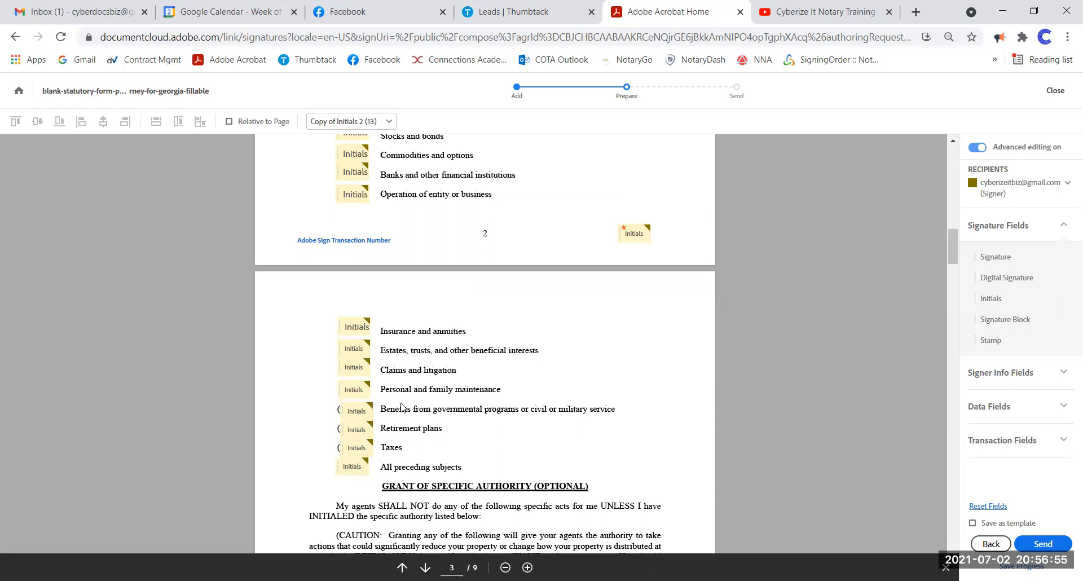
pyautogui.click(354, 465)
pyautogui.keyDown('ctrl'); pyautogui.click(361, 448); pyautogui.keyUp('ctrl')
pyautogui.keyDown('ctrl'); pyautogui.click(359, 430); pyautogui.keyUp('ctrl')
pyautogui.keyDown('ctrl'); pyautogui.click(357, 410); pyautogui.keyUp('ctrl')
pyautogui.keyDown('ctrl'); pyautogui.click(354, 389); pyautogui.keyUp('ctrl')
pyautogui.keyDown('ctrl'); pyautogui.click(354, 364); pyautogui.keyUp('ctrl')
pyautogui.keyDown('ctrl'); pyautogui.click(354, 350); pyautogui.keyUp('ctrl')
pyautogui.keyDown('ctrl'); pyautogui.click(356, 324); pyautogui.keyUp('ctrl')
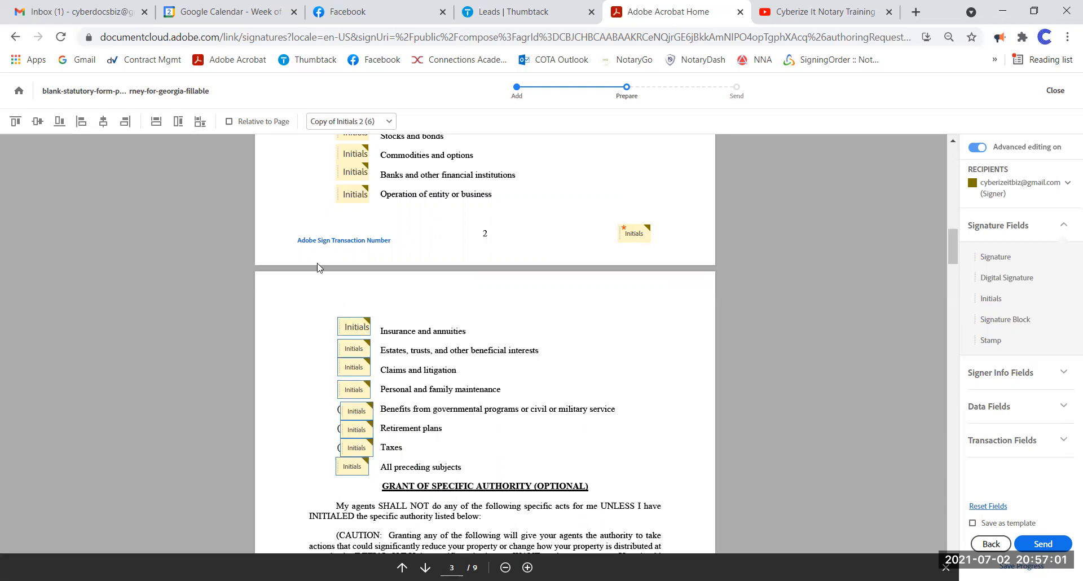
pyautogui.click(207, 122)
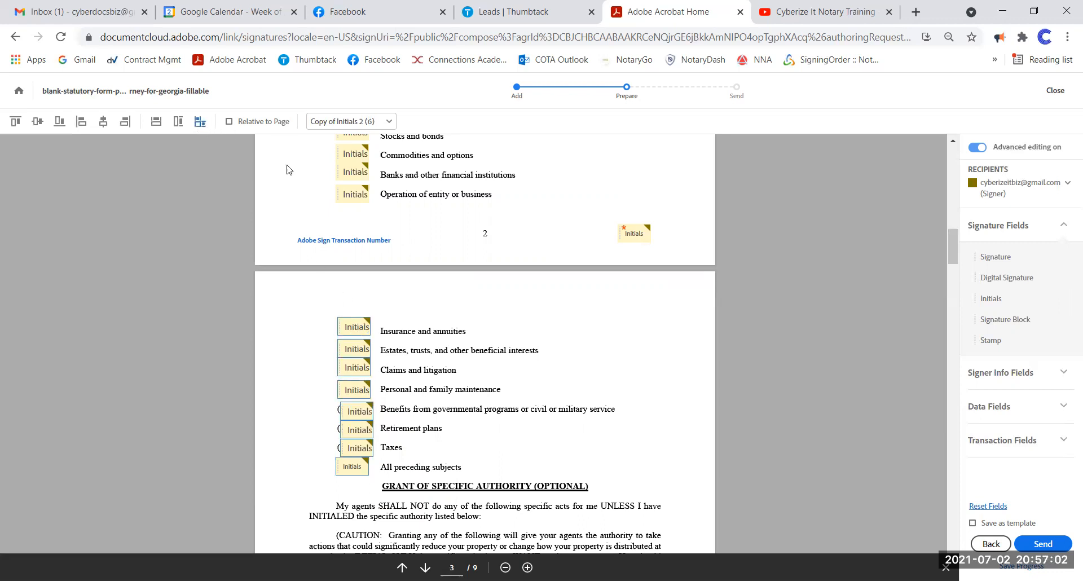
pyautogui.click(81, 121)
pyautogui.click(638, 340)
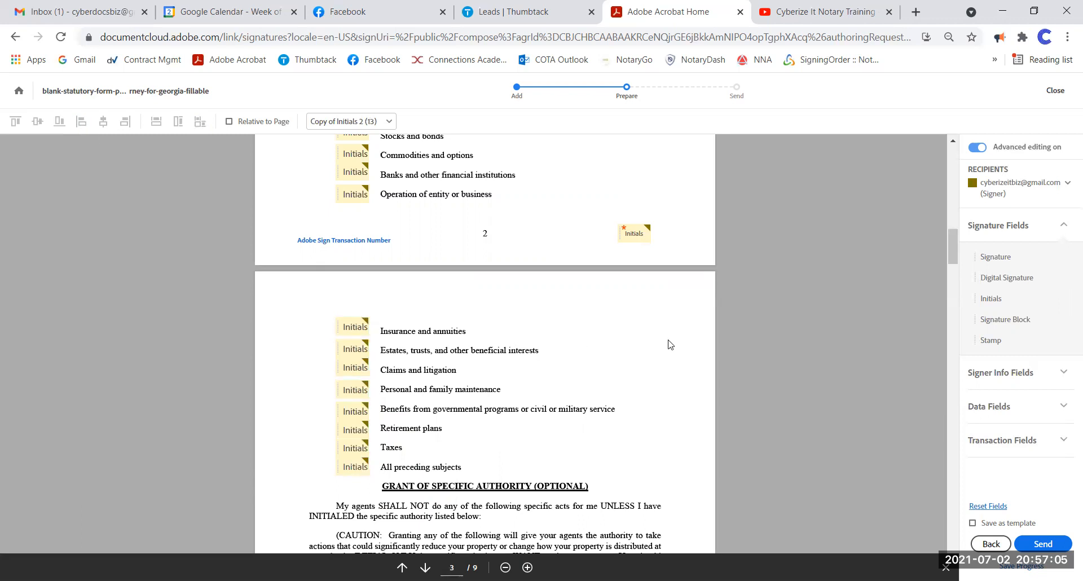
# - Add Initials copies to the Create/amend, Make a gift, survivorship, beneficiary and Authorize blanks
pyautogui.scroll(-4, 670, 344)
pyautogui.scroll(-4, 674, 341)
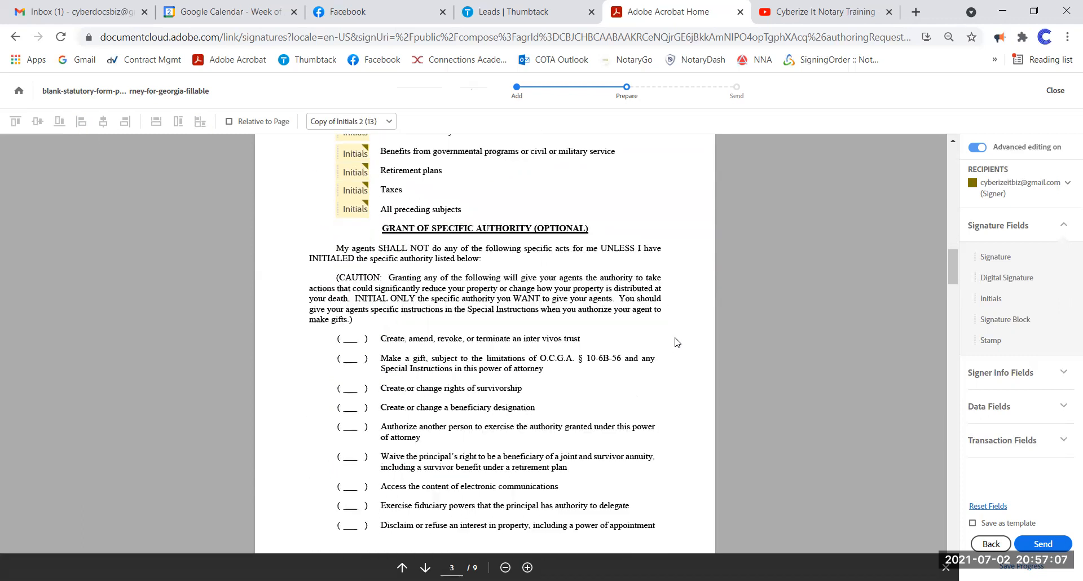
pyautogui.scroll(1, 665, 340)
pyautogui.scroll(1, 664, 340)
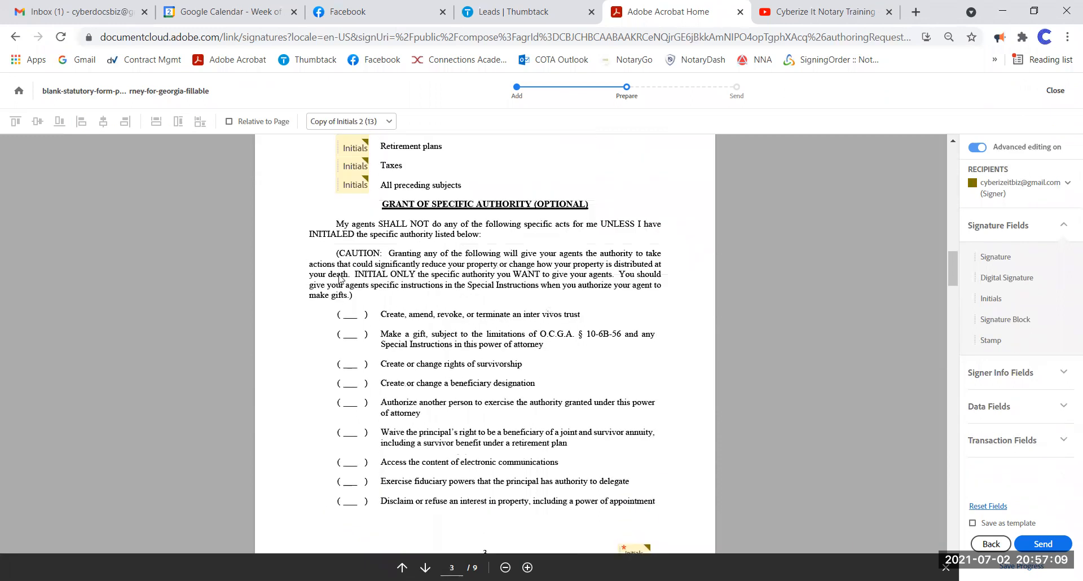
pyautogui.scroll(-1, 515, 350)
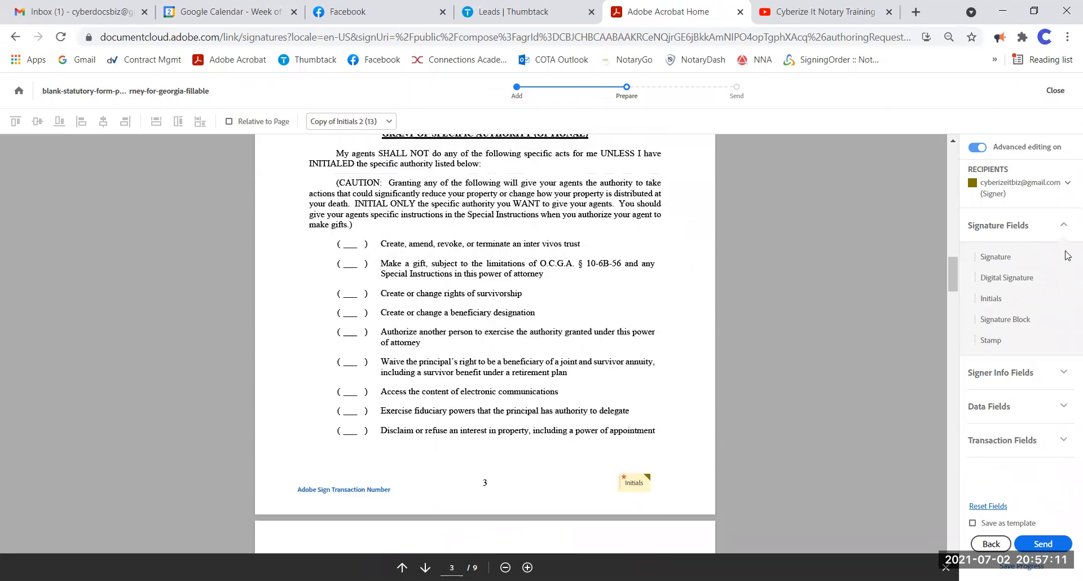
pyautogui.scroll(1, 374, 271)
pyautogui.rightClick(349, 187)
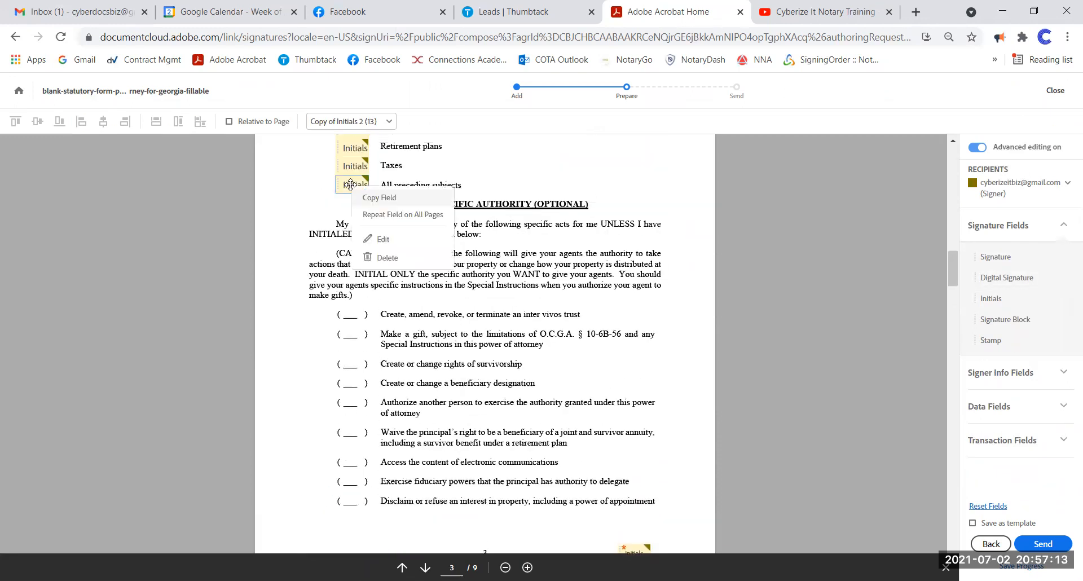
pyautogui.click(387, 205)
pyautogui.moveTo(361, 199); pyautogui.dragTo(354, 401)
pyautogui.rightClick(351, 312)
pyautogui.click(388, 329)
pyautogui.rightClick(357, 331)
pyautogui.click(387, 349)
pyautogui.rightClick(356, 362)
pyautogui.click(394, 374)
pyautogui.rightClick(353, 381)
pyautogui.click(390, 393)
# - Add Initials copies to the Waive, Access content, Exercise fiduciary powers and Disclaim blanks
pyautogui.scroll(-3, 378, 391)
pyautogui.rightClick(355, 260)
pyautogui.click(377, 272)
pyautogui.moveTo(365, 268); pyautogui.dragTo(355, 354)
pyautogui.rightClick(358, 286)
pyautogui.click(396, 307)
pyautogui.rightClick(354, 317)
pyautogui.click(389, 326)
pyautogui.rightClick(357, 336)
pyautogui.click(391, 345)
# - Select these nine Initials fields, match their sizes and align them left
pyautogui.scroll(-1, 486, 316)
pyautogui.scroll(2, 491, 282)
pyautogui.click(364, 246)
pyautogui.click(366, 261)
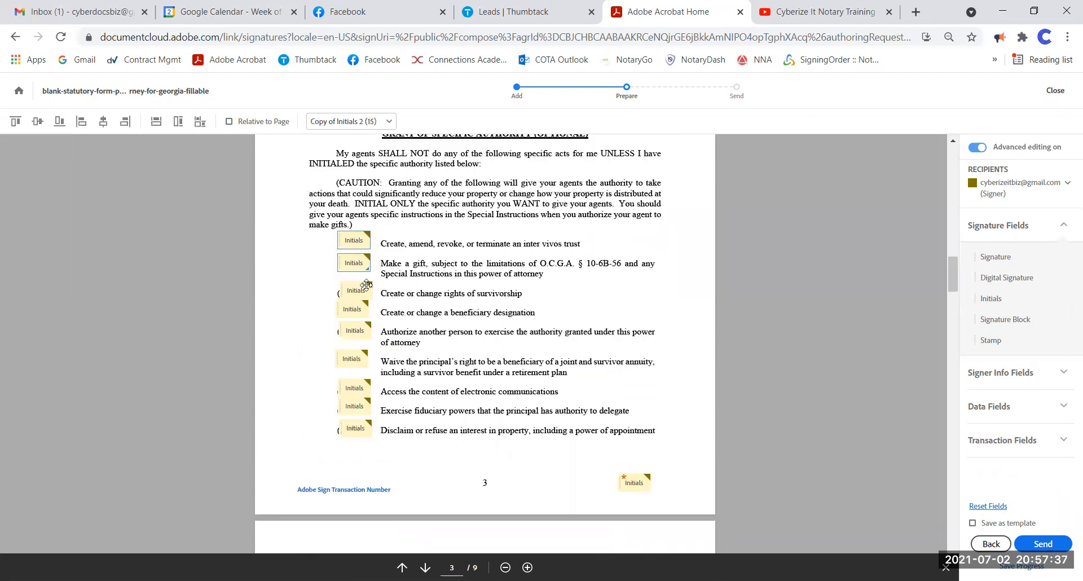
pyautogui.click(364, 292)
pyautogui.click(364, 316)
pyautogui.click(359, 333)
pyautogui.click(356, 359)
pyautogui.click(361, 389)
pyautogui.click(361, 407)
pyautogui.click(368, 429)
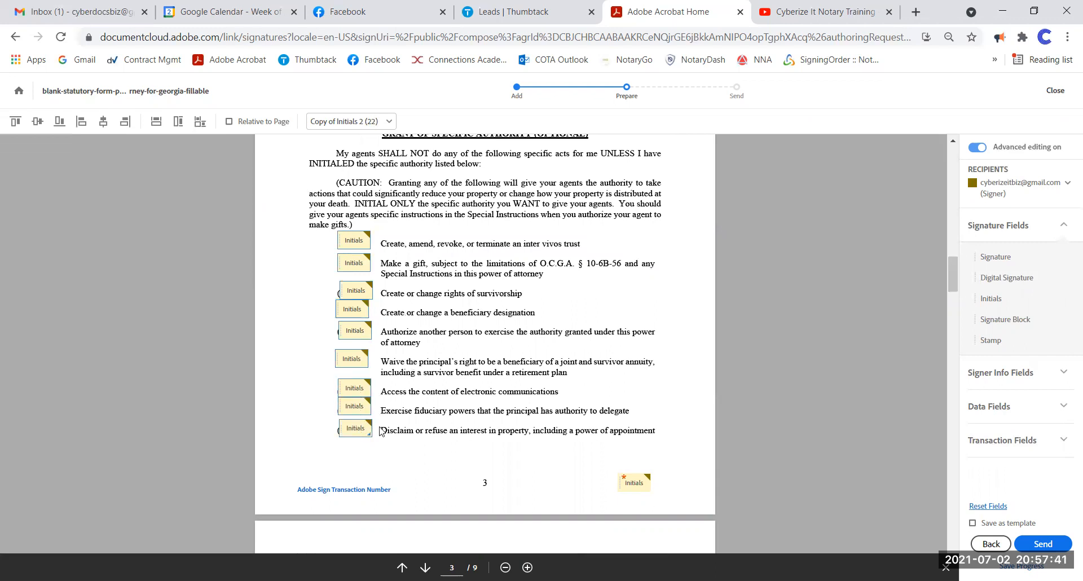
pyautogui.click(200, 121)
pyautogui.click(84, 123)
pyautogui.click(474, 265)
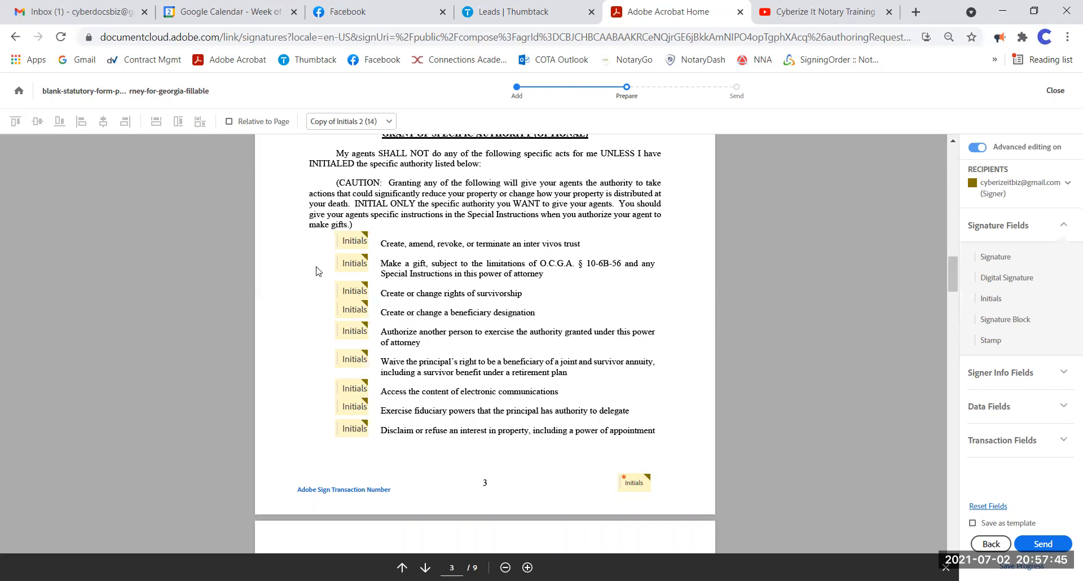
# - Inspect the first Initials field's properties and cancel without changes
pyautogui.rightClick(352, 238)
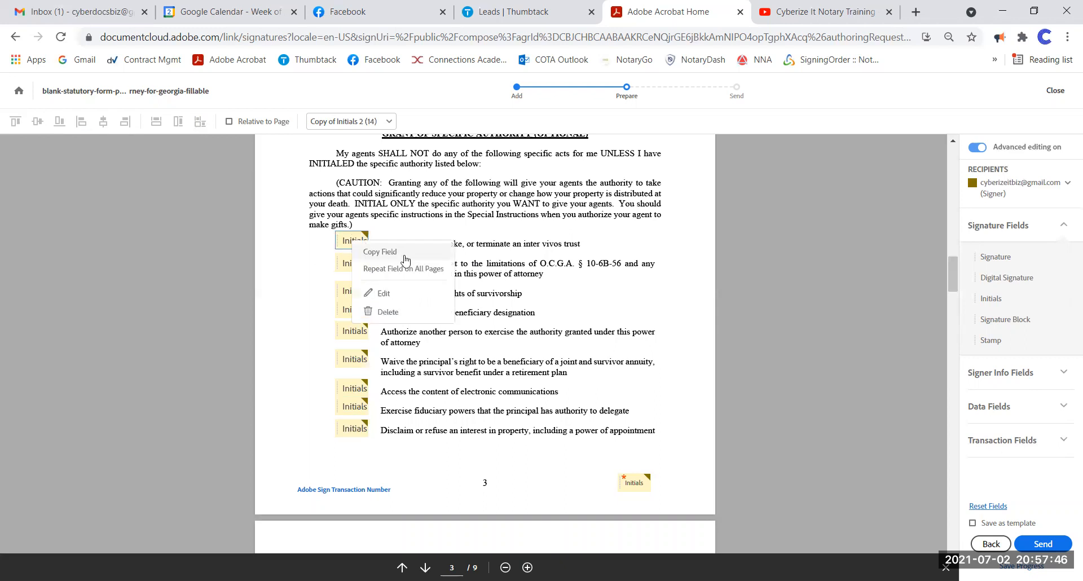
pyautogui.click(401, 297)
pyautogui.click(151, 344)
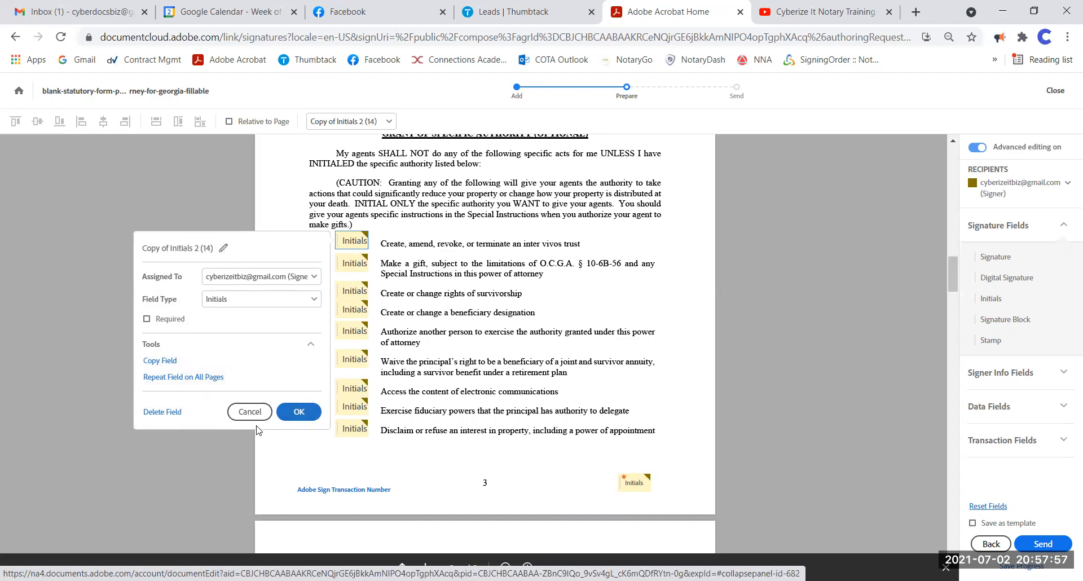
pyautogui.click(250, 412)
# - Right-align the nominee name field's text and set its text colour to red
pyautogui.scroll(-5, 550, 350)
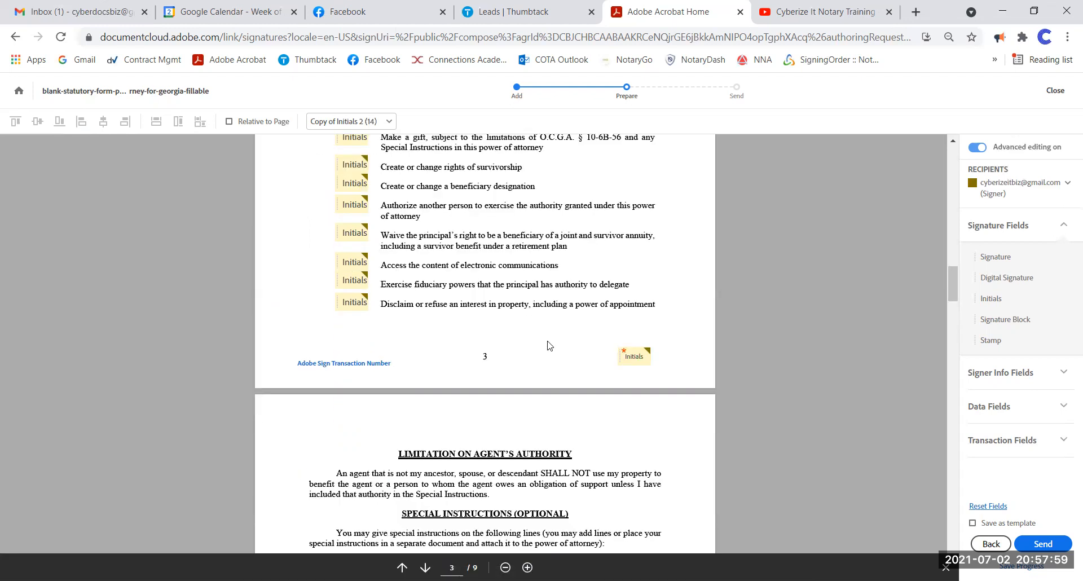
pyautogui.scroll(-4, 554, 351)
pyautogui.click(573, 293)
pyautogui.rightClick(573, 293)
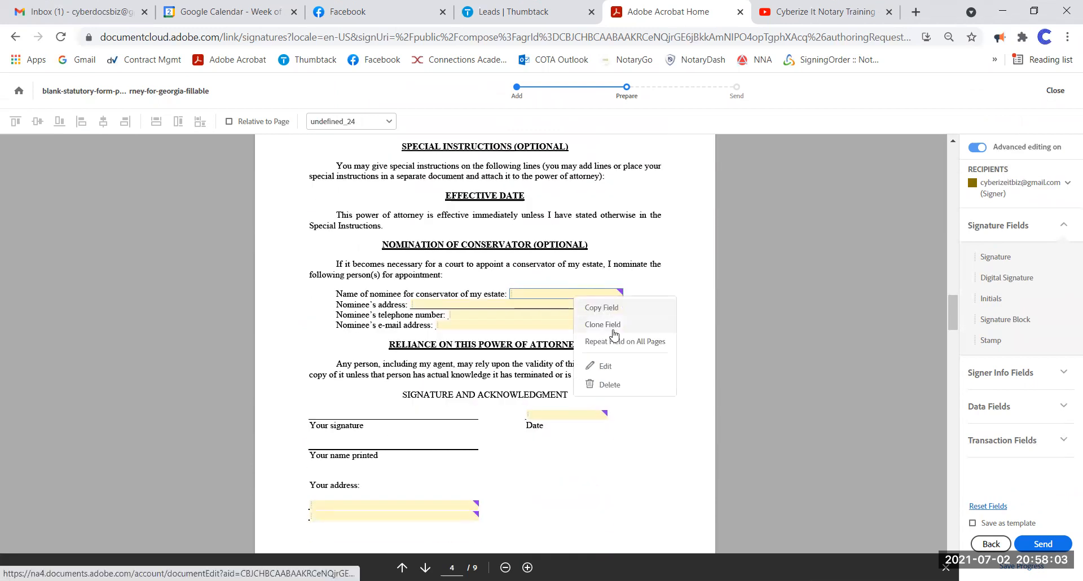
pyautogui.click(624, 370)
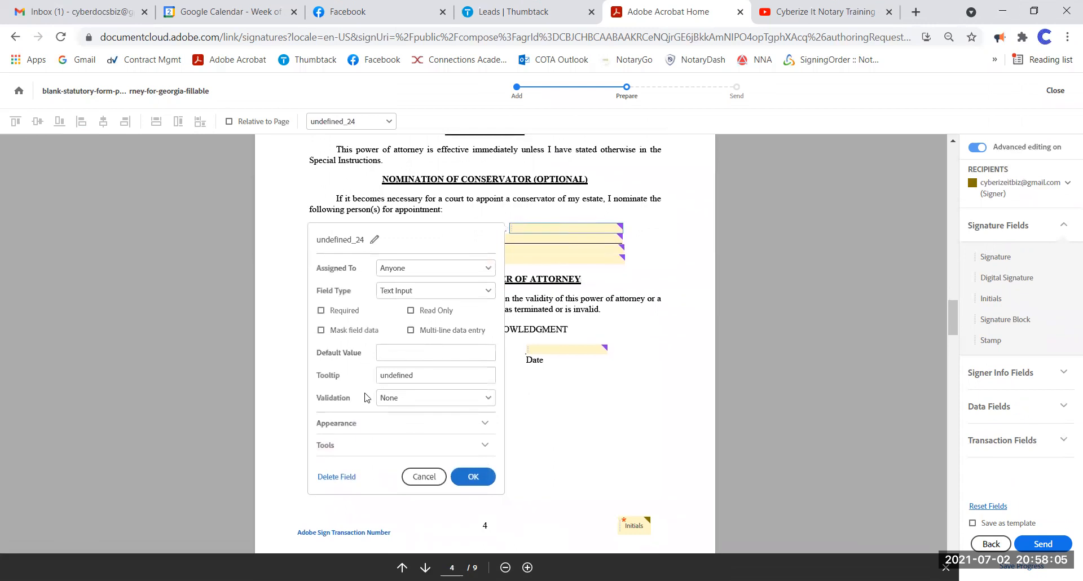
pyautogui.click(479, 427)
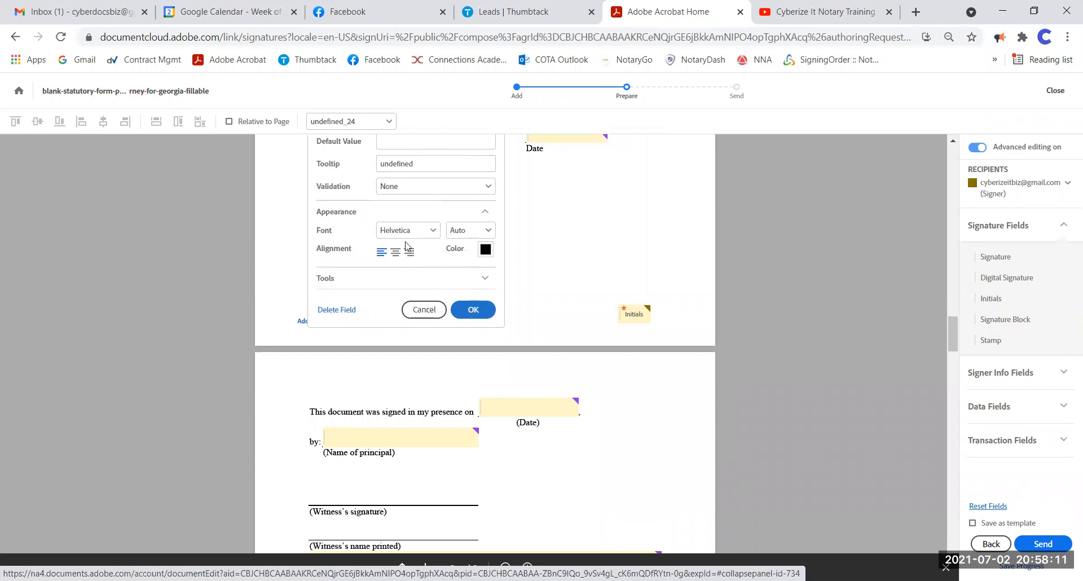
pyautogui.click(437, 233)
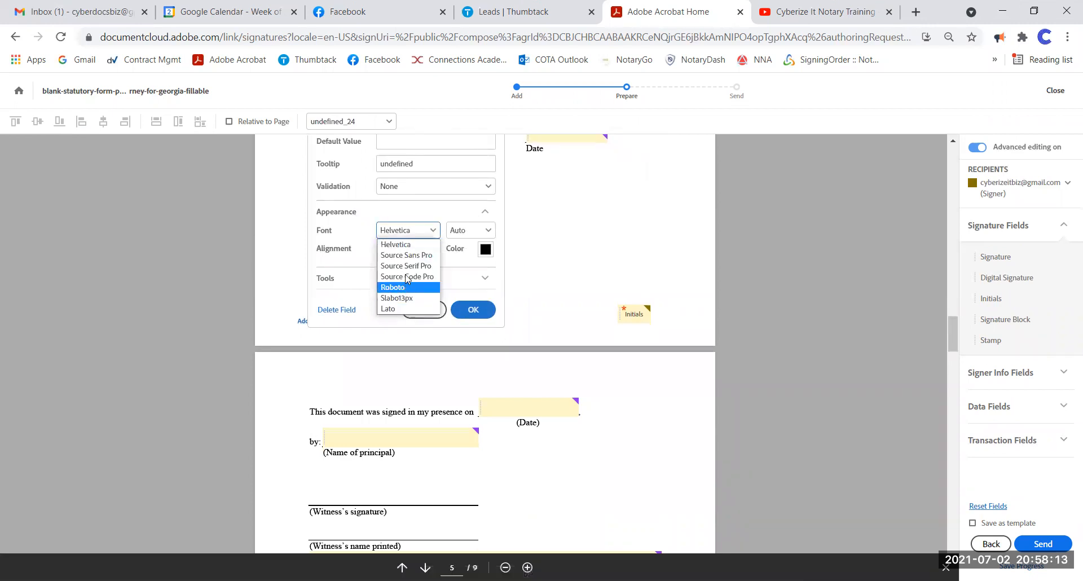
pyautogui.click(459, 232)
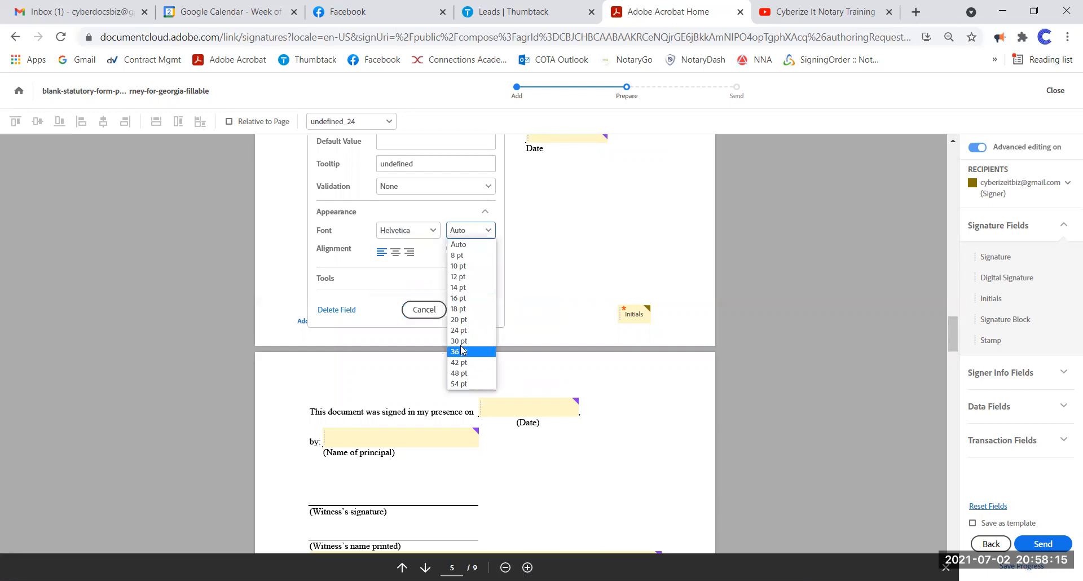
pyautogui.click(404, 256)
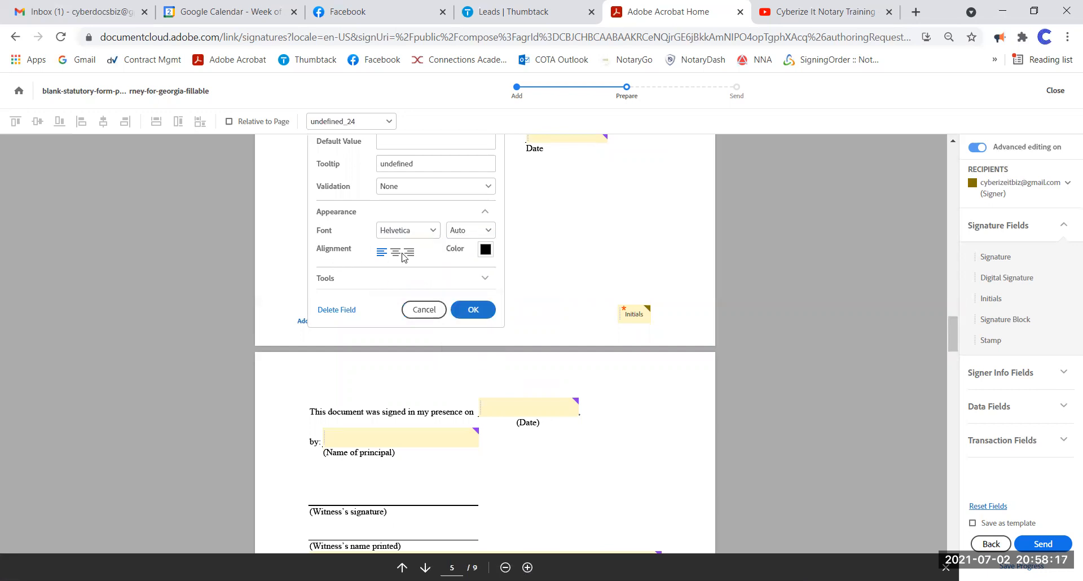
pyautogui.click(394, 253)
pyautogui.click(408, 253)
pyautogui.click(485, 249)
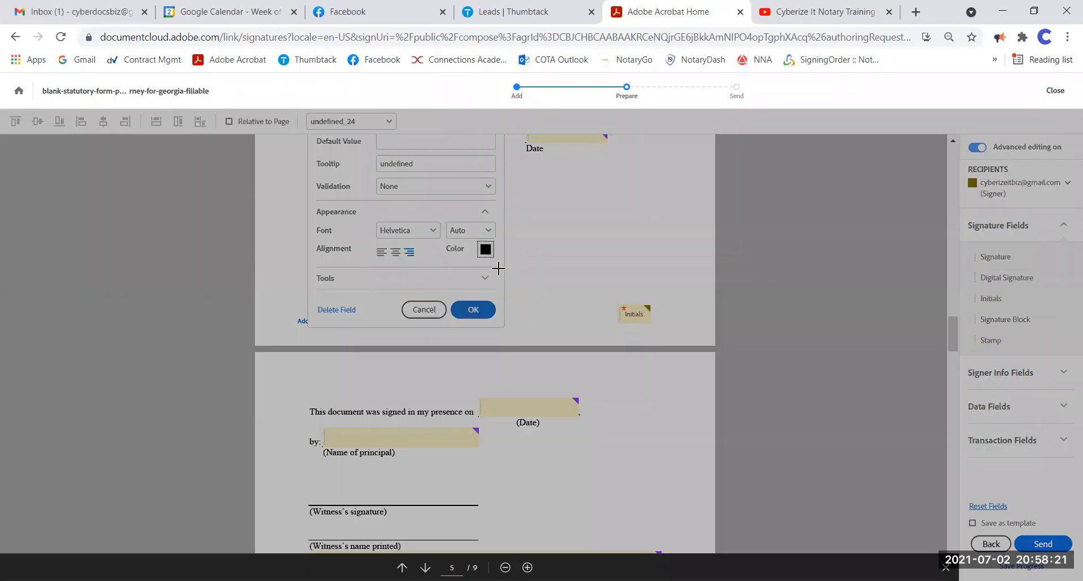
pyautogui.click(562, 267)
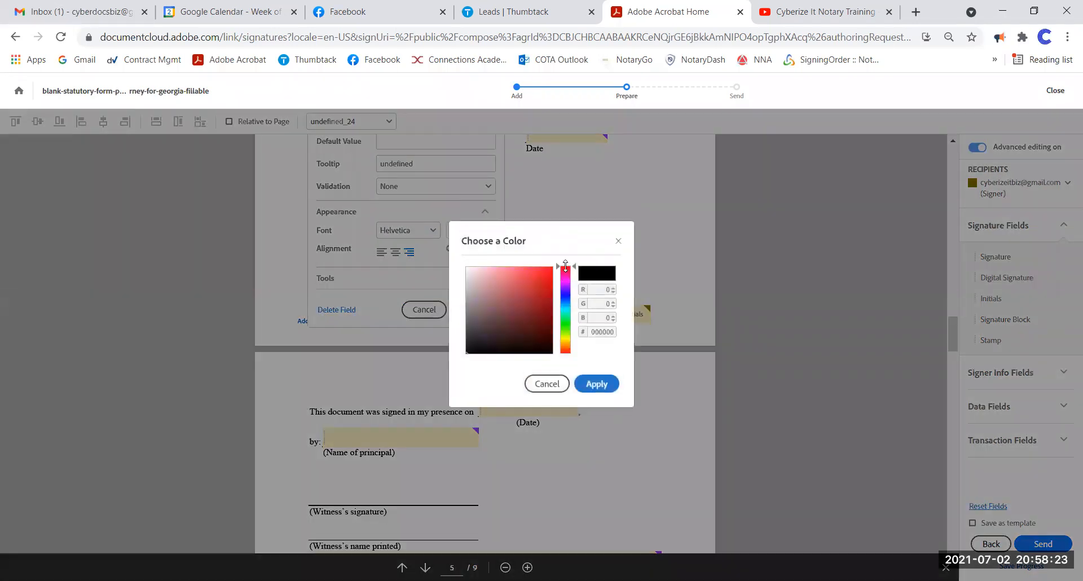
pyautogui.click(541, 276)
pyautogui.click(592, 386)
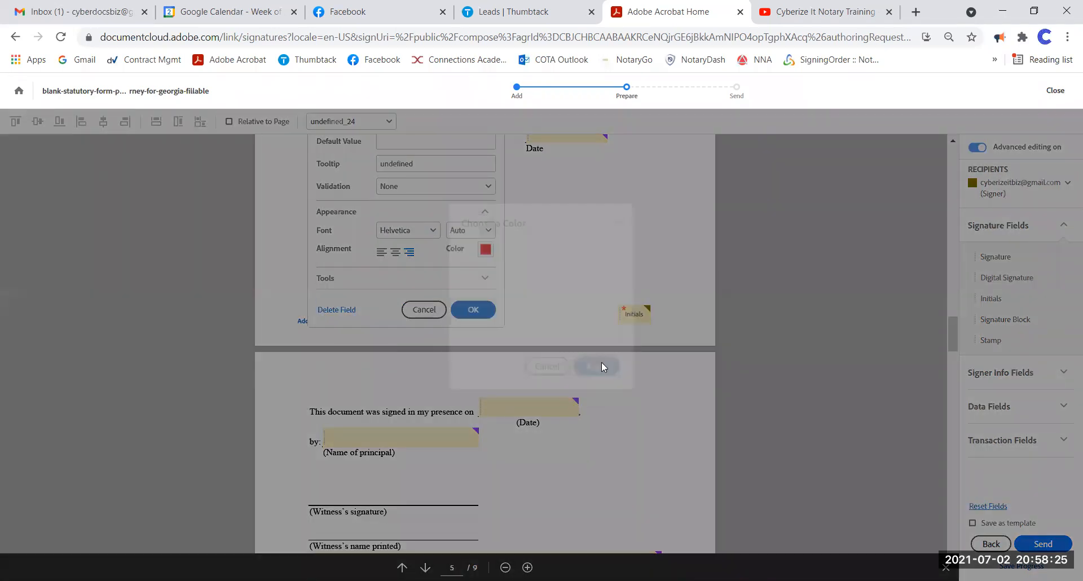
# - Give the nominee name field the default value 'adfadfasdfasefe' and confirm
pyautogui.click(406, 280)
pyautogui.write('adfadfasdfasefee')
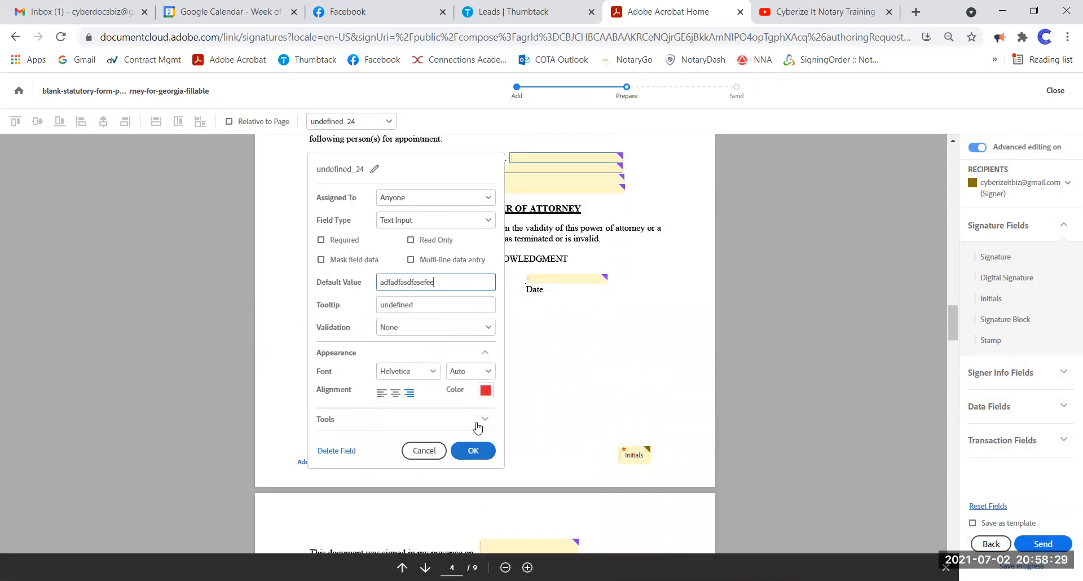
pyautogui.click(475, 451)
pyautogui.scroll(3, 624, 289)
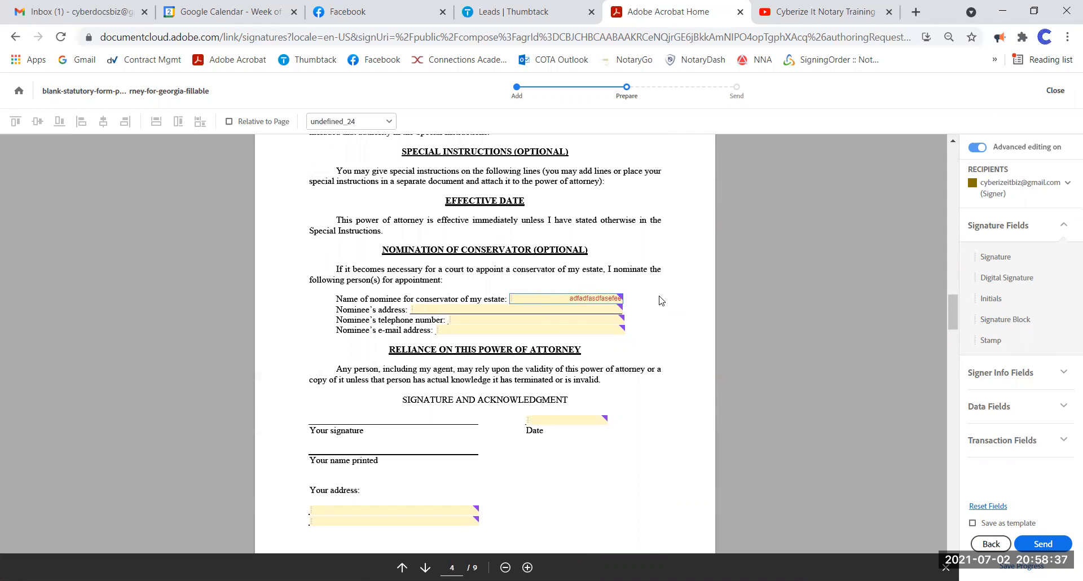
pyautogui.scroll(-1, 619, 298)
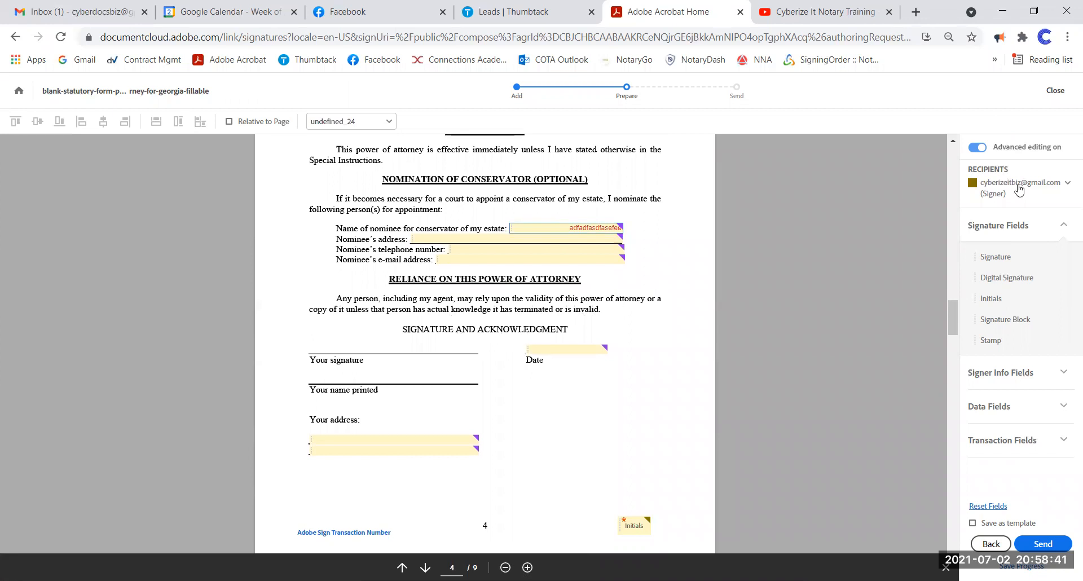
# - Place a Signature field on Your signature and a Name field on Your name printed
pyautogui.moveTo(995, 257)
pyautogui.mouseDown()
pyautogui.moveTo(739, 261)
pyautogui.moveTo(317, 344)
pyautogui.mouseUp()
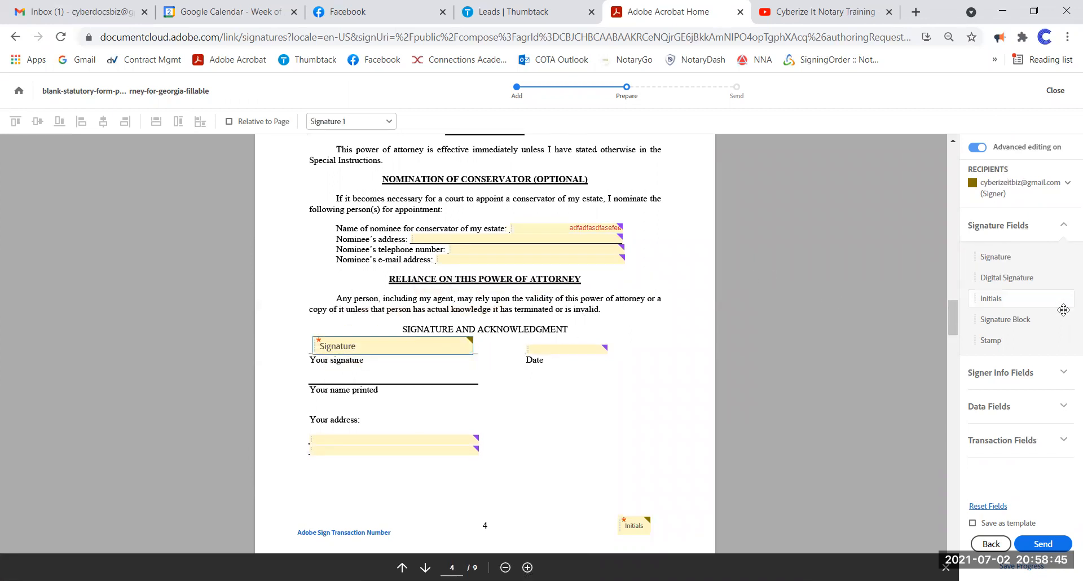
pyautogui.click(1007, 372)
pyautogui.moveTo(423, 380); pyautogui.dragTo(315, 369)
# - Replace the old Date field with a signer Date field in US format (Jul 2, 2021)
pyautogui.scroll(-2, 601, 299)
pyautogui.click(569, 204)
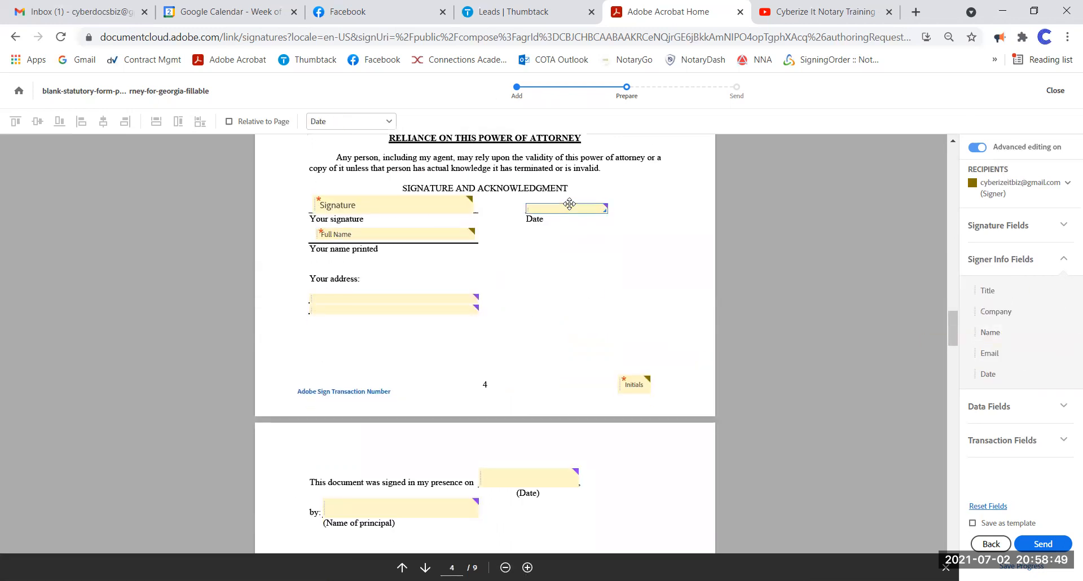
pyautogui.press('Delete')
pyautogui.moveTo(1015, 373); pyautogui.dragTo(928, 374)
pyautogui.moveTo(533, 199); pyautogui.dragTo(533, 201)
pyautogui.rightClick(555, 203)
pyautogui.click(581, 258)
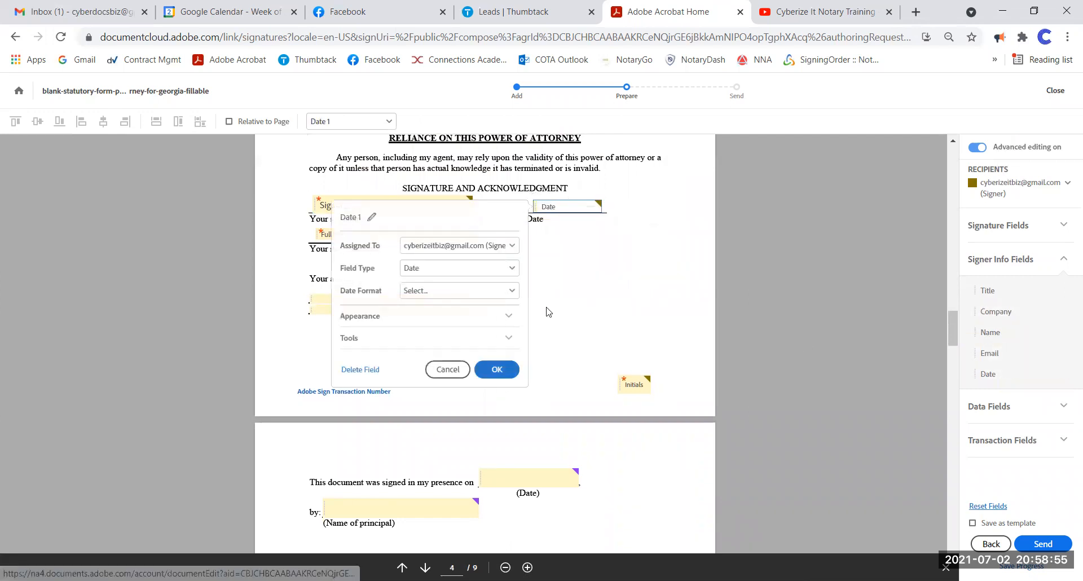
pyautogui.click(507, 291)
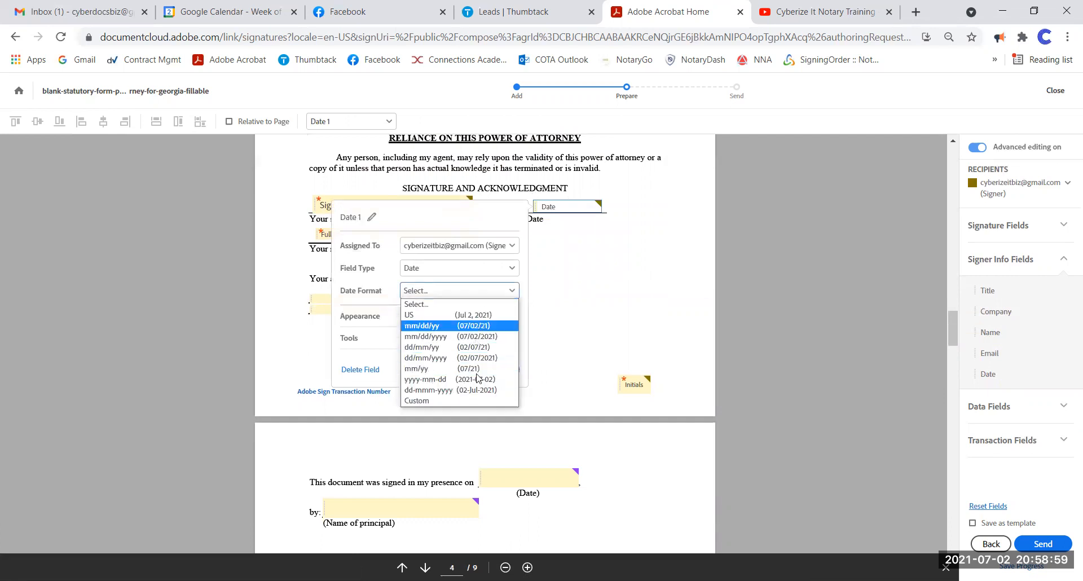
pyautogui.click(500, 317)
pyautogui.click(504, 372)
pyautogui.click(435, 296)
# - Assign the second Your address field to the signer
pyautogui.rightClick(437, 297)
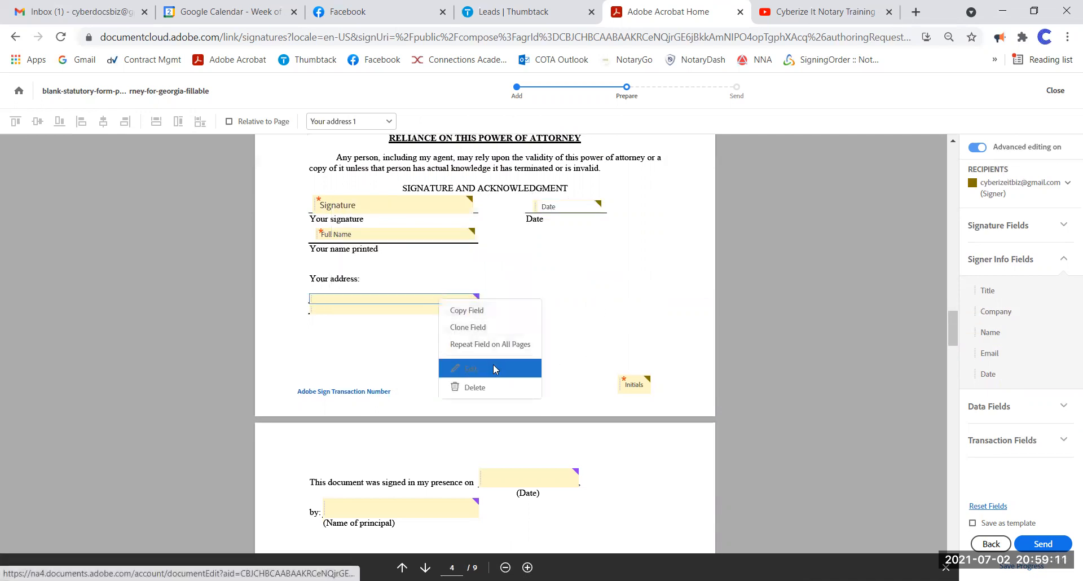
pyautogui.click(494, 366)
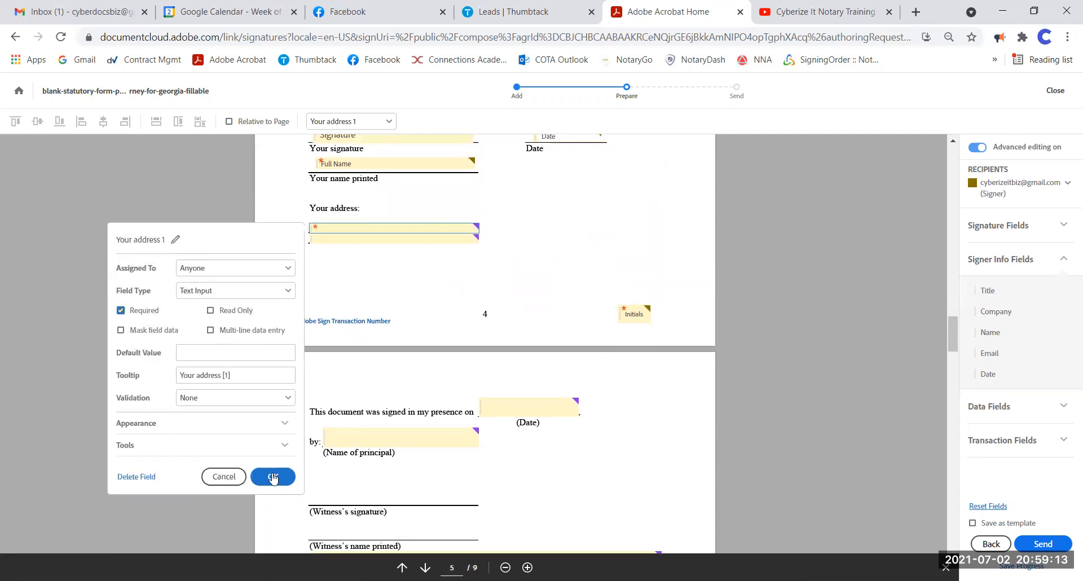
pyautogui.click(273, 478)
pyautogui.rightClick(383, 238)
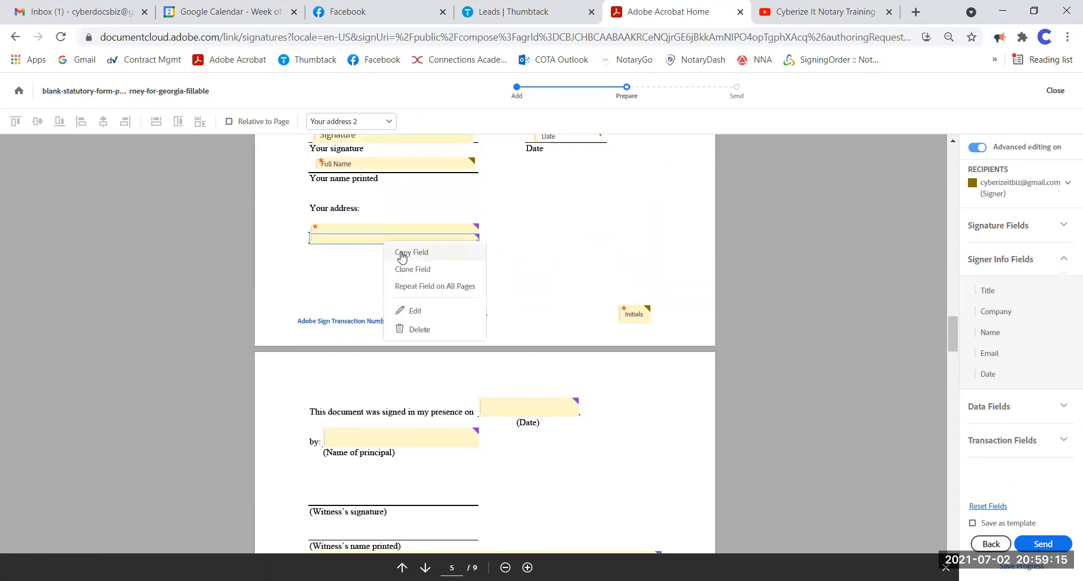
pyautogui.click(425, 309)
pyautogui.click(229, 278)
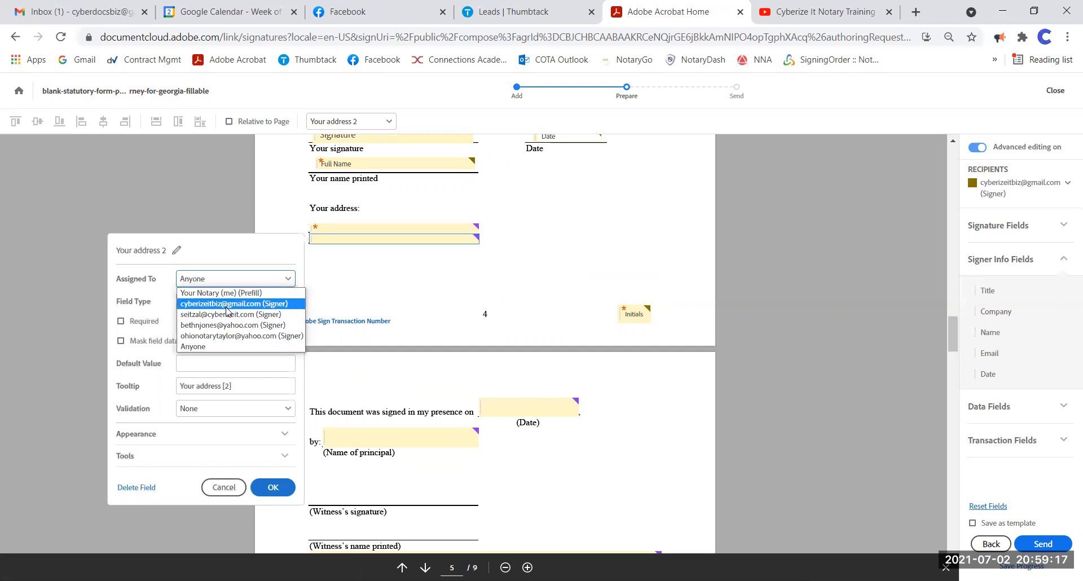
pyautogui.click(203, 302)
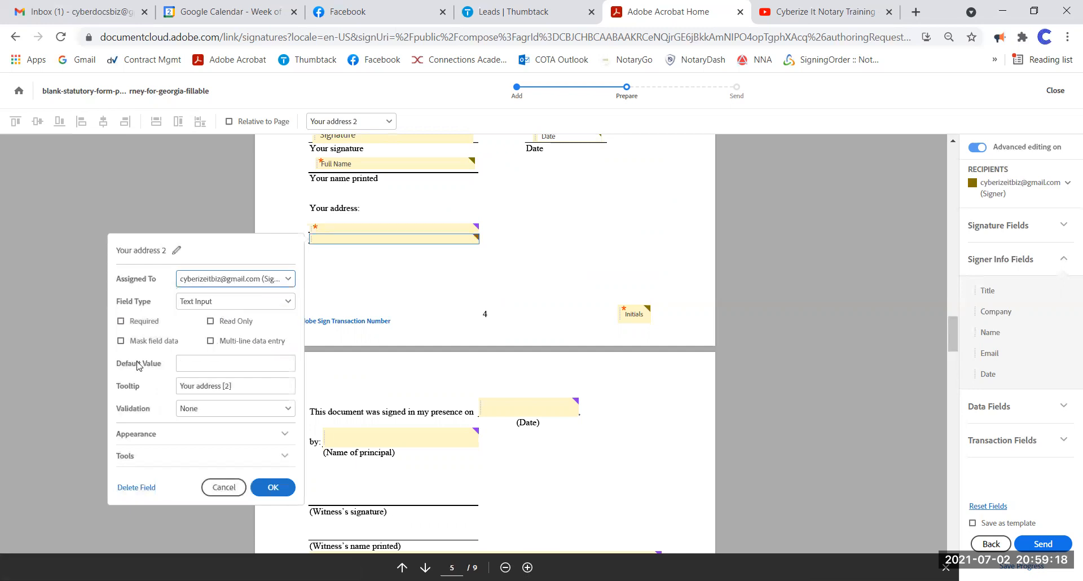
pyautogui.click(271, 488)
# - Assign the first Your address field to the principal signer
pyautogui.rightClick(384, 227)
pyautogui.click(432, 298)
pyautogui.click(199, 273)
pyautogui.click(203, 286)
pyautogui.click(274, 478)
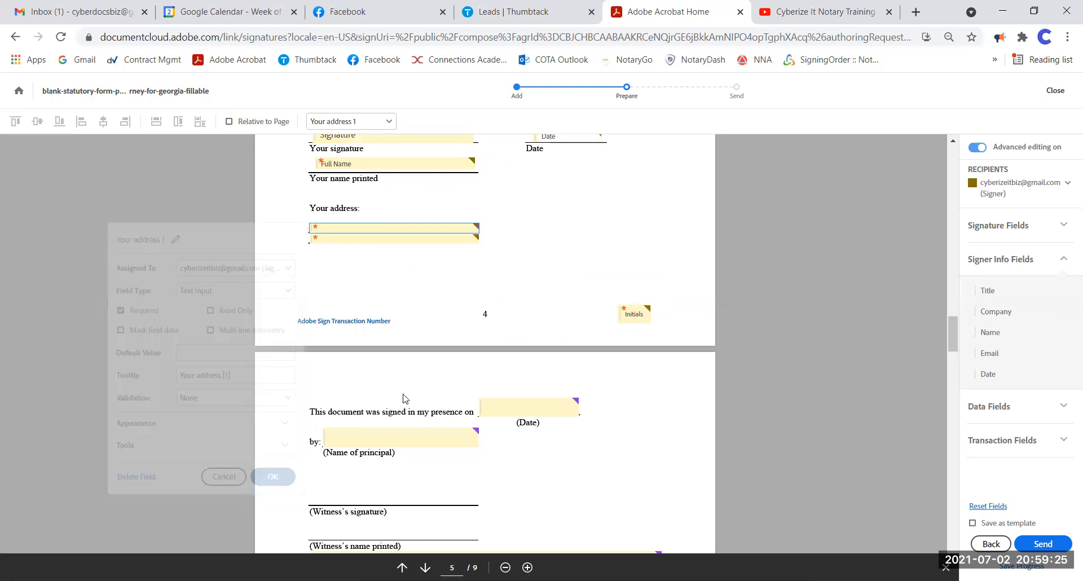
# - Replace page 5's old Date and Name of principal fields with signer Date and Full Name fields
pyautogui.scroll(-4, 560, 269)
pyautogui.click(517, 193)
pyautogui.press('Delete')
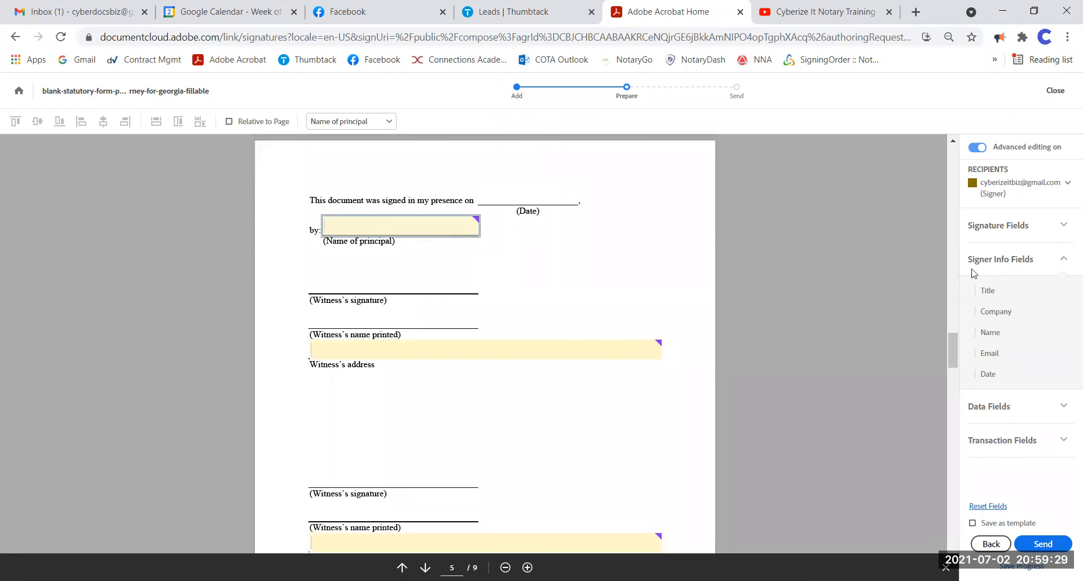
pyautogui.moveTo(988, 374); pyautogui.dragTo(488, 188)
pyautogui.click(448, 222)
pyautogui.press('Delete')
pyautogui.moveTo(991, 332); pyautogui.dragTo(325, 219)
# - Assign the first Witness address field to the first witness signer
pyautogui.scroll(-1, 504, 262)
pyautogui.click(497, 276)
pyautogui.rightClick(497, 276)
pyautogui.click(547, 344)
pyautogui.click(219, 315)
pyautogui.click(229, 350)
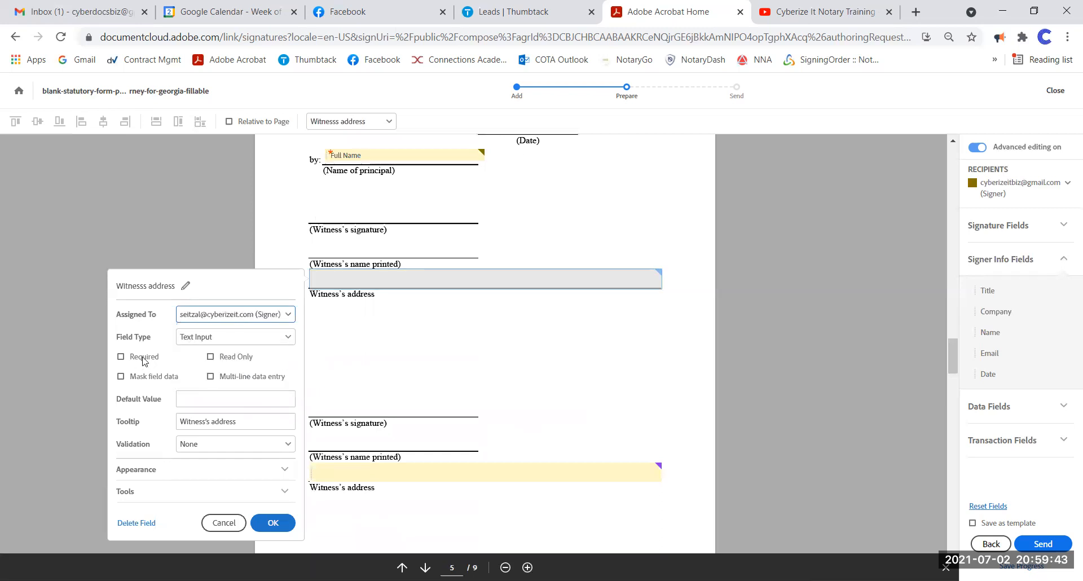
pyautogui.click(273, 523)
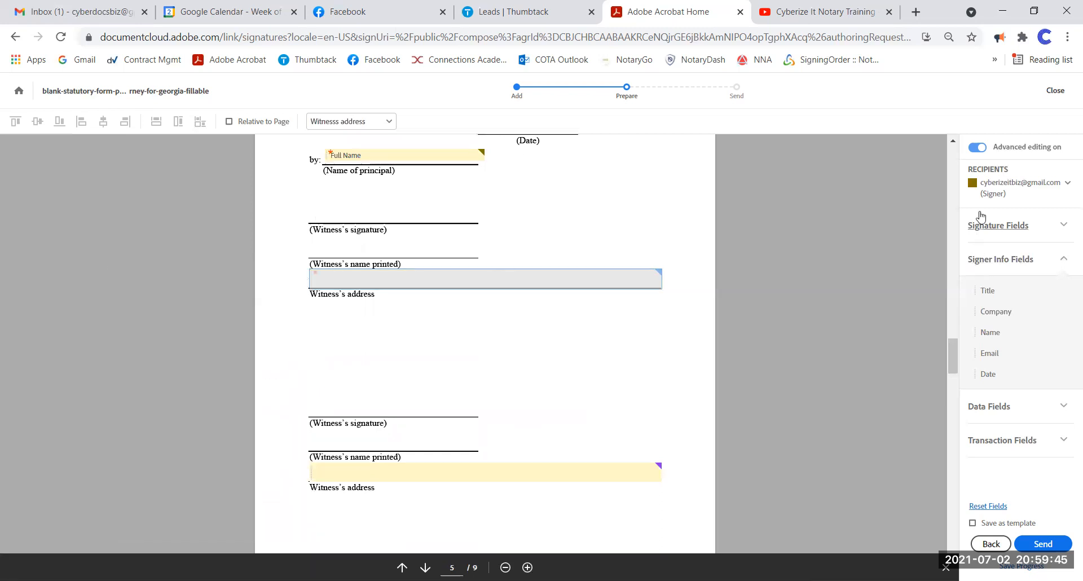
pyautogui.click(985, 190)
# - Place Signature and Full Name fields on the first witness's signature and name lines
pyautogui.click(1008, 295)
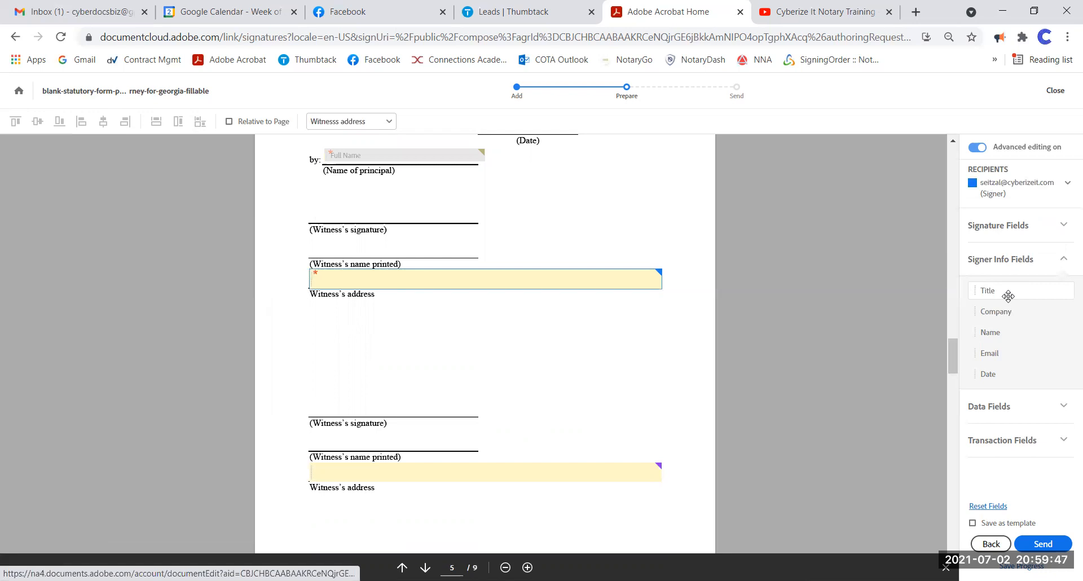
pyautogui.click(998, 225)
pyautogui.moveTo(997, 259); pyautogui.dragTo(319, 216)
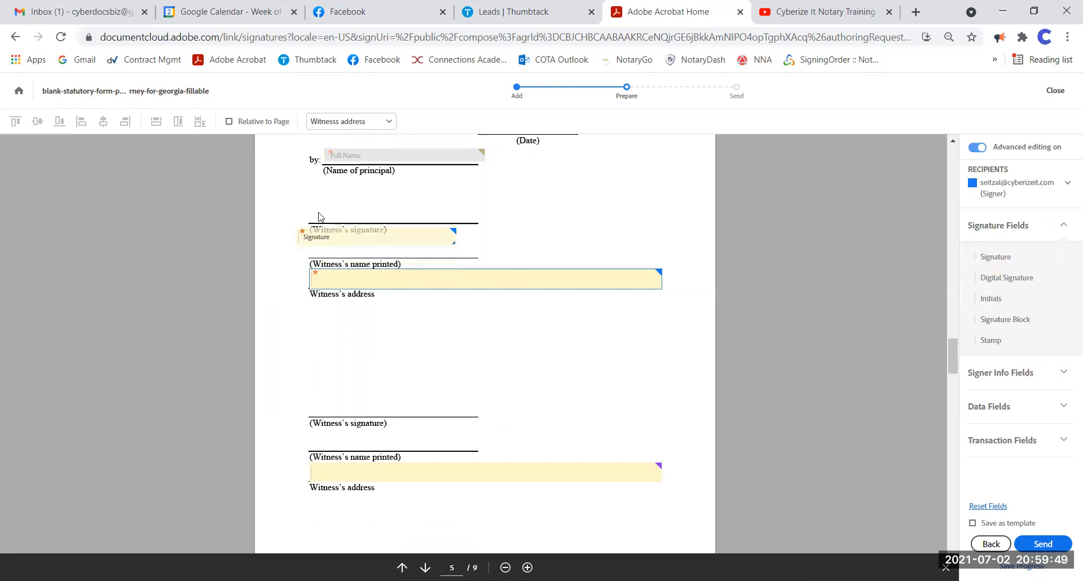
pyautogui.click(1008, 374)
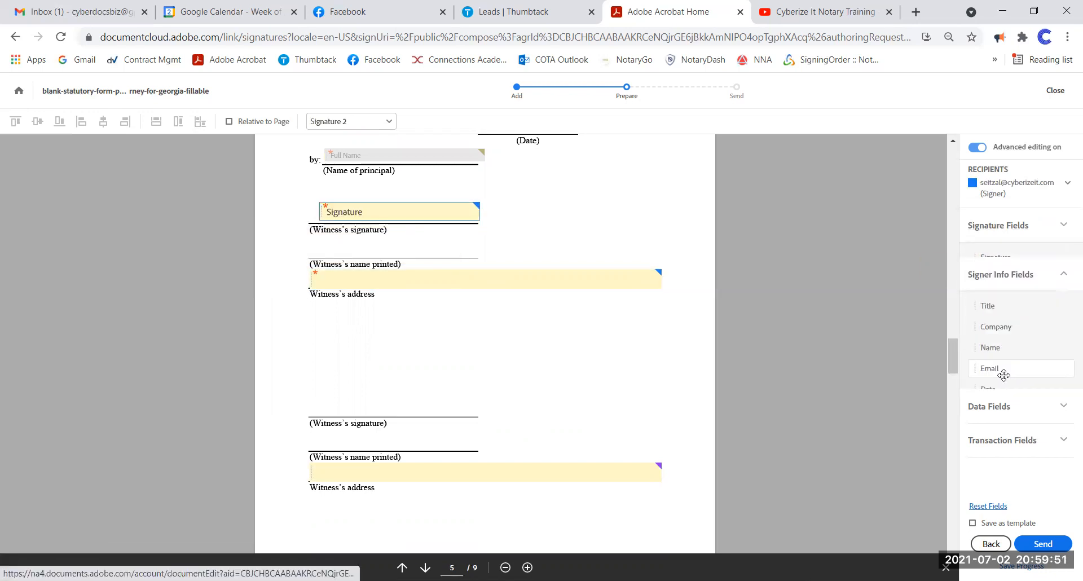
pyautogui.moveTo(990, 333); pyautogui.dragTo(416, 245)
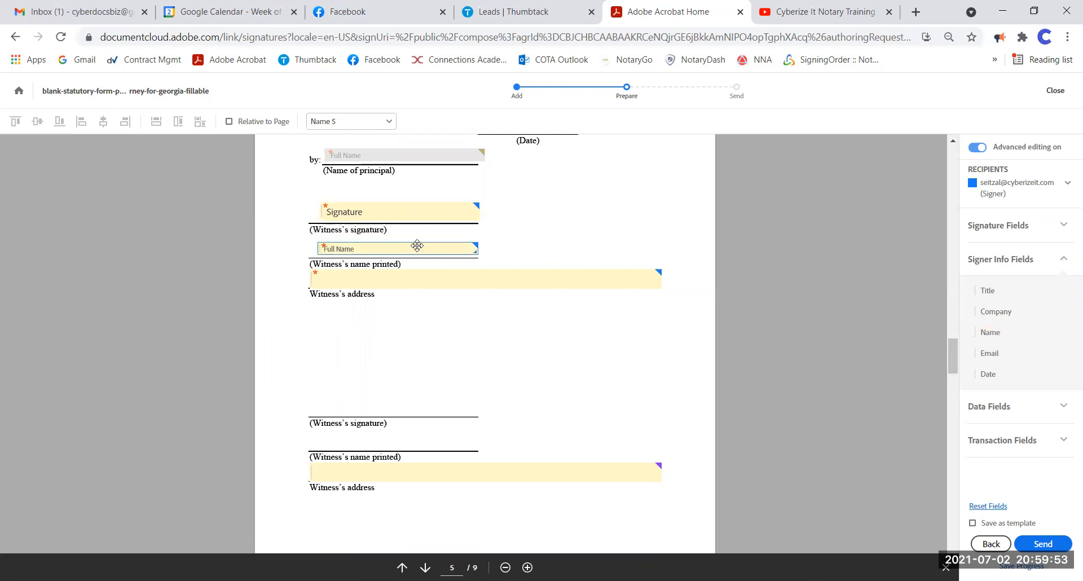
# - Switch to the second witness and place Signature and Full Name fields on their lines
pyautogui.scroll(-3, 483, 246)
pyautogui.click(1008, 186)
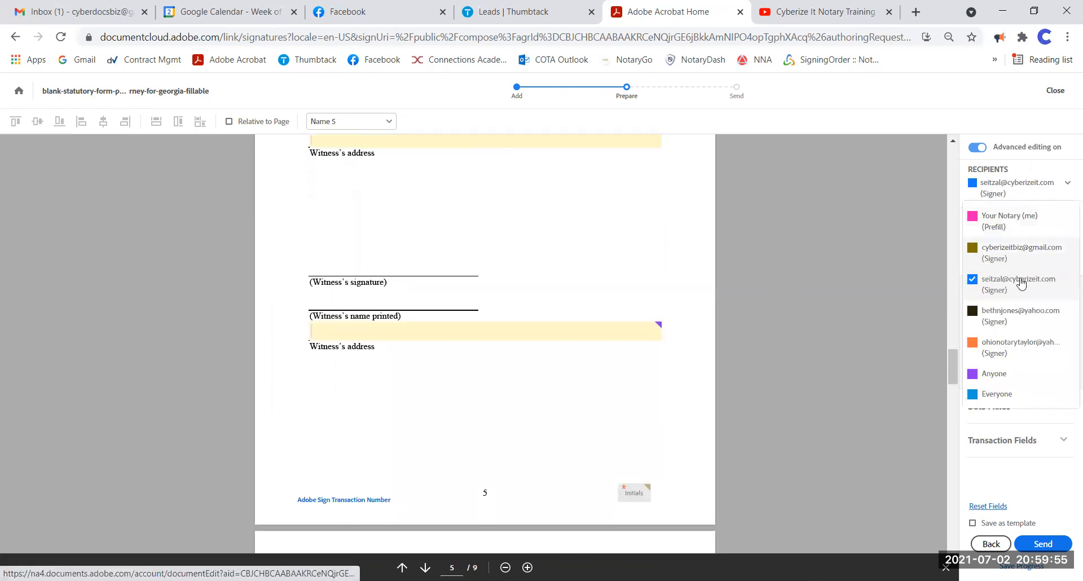
pyautogui.click(1019, 318)
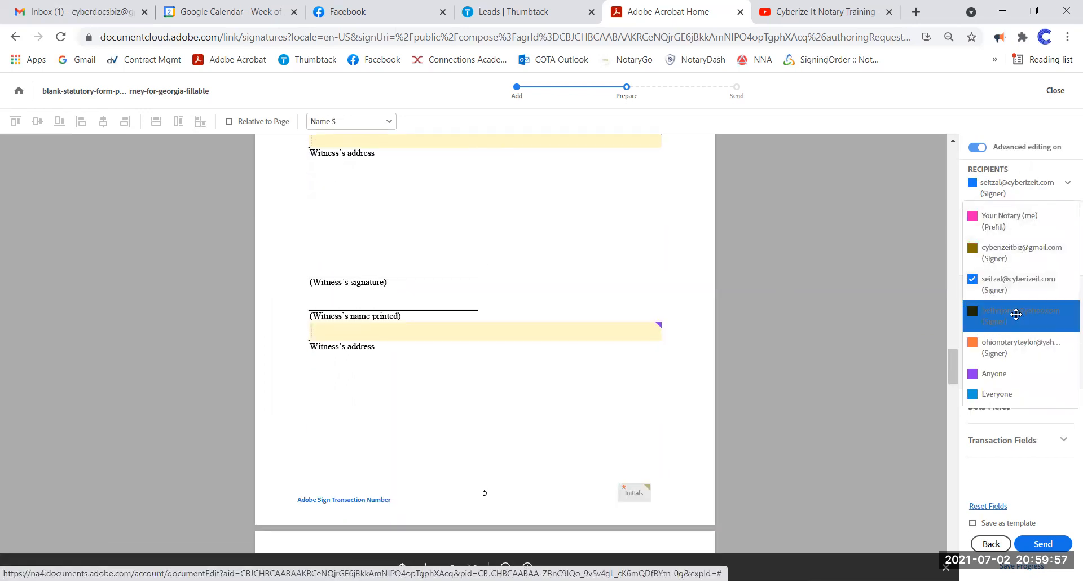
pyautogui.click(1003, 185)
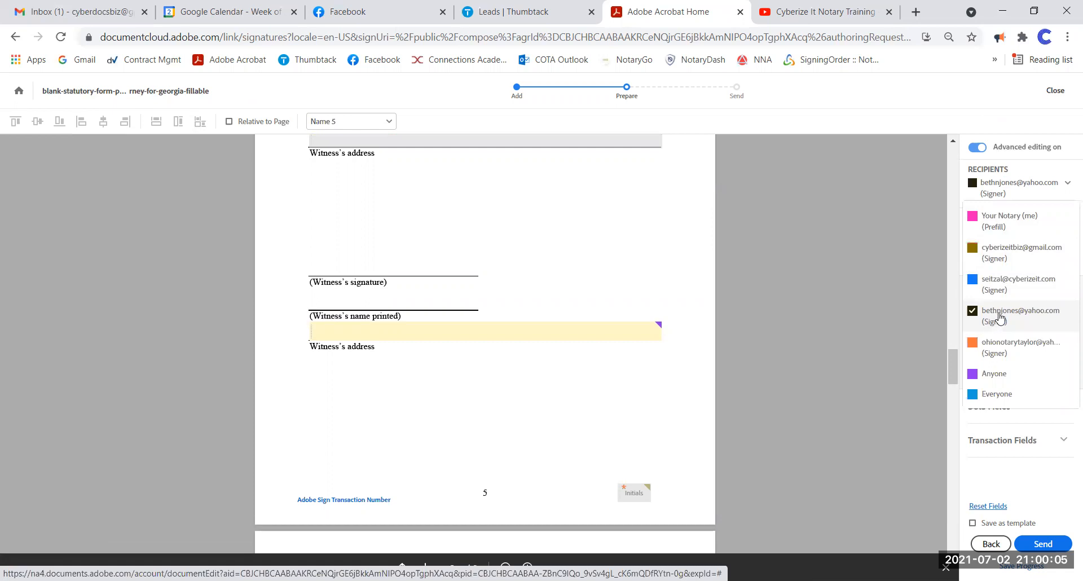
pyautogui.click(1003, 219)
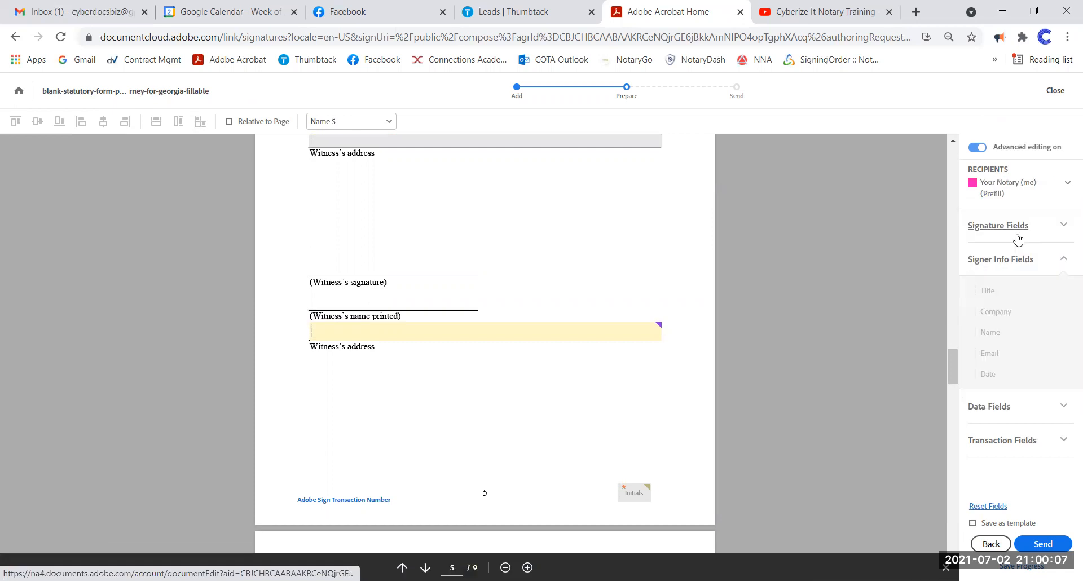
pyautogui.click(997, 227)
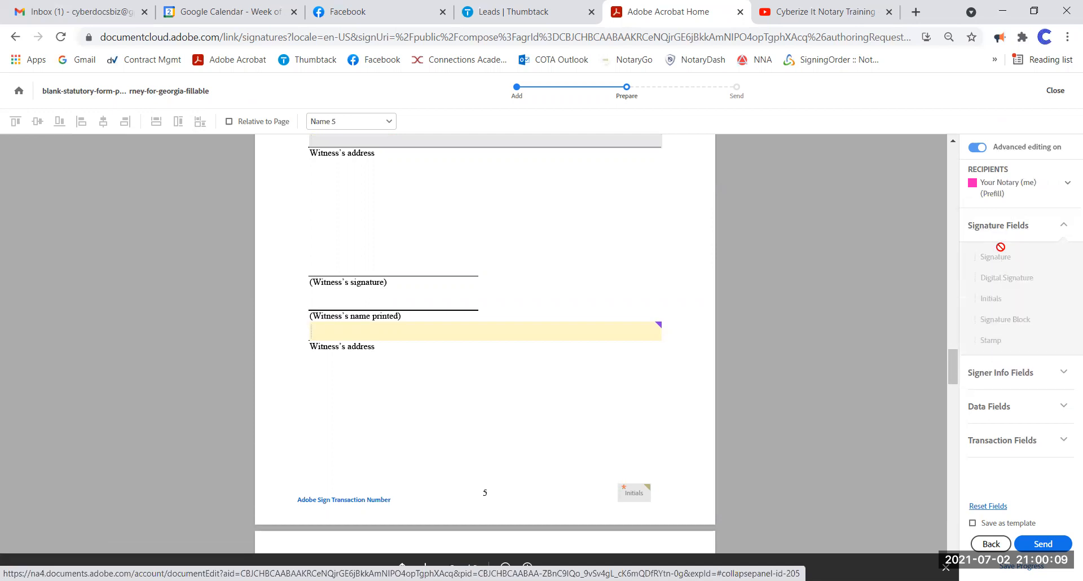
pyautogui.click(1001, 189)
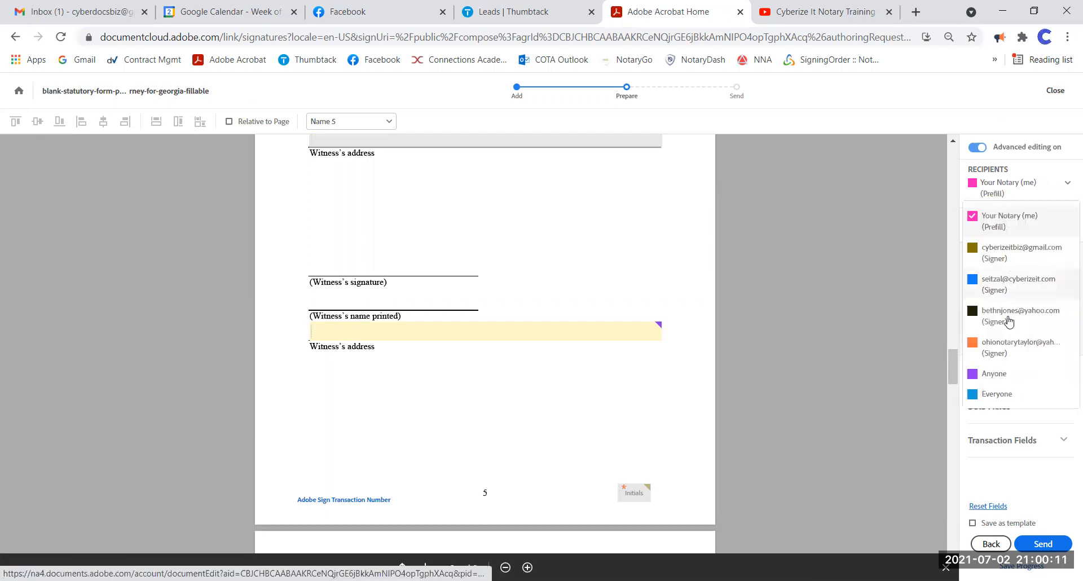
pyautogui.click(1015, 346)
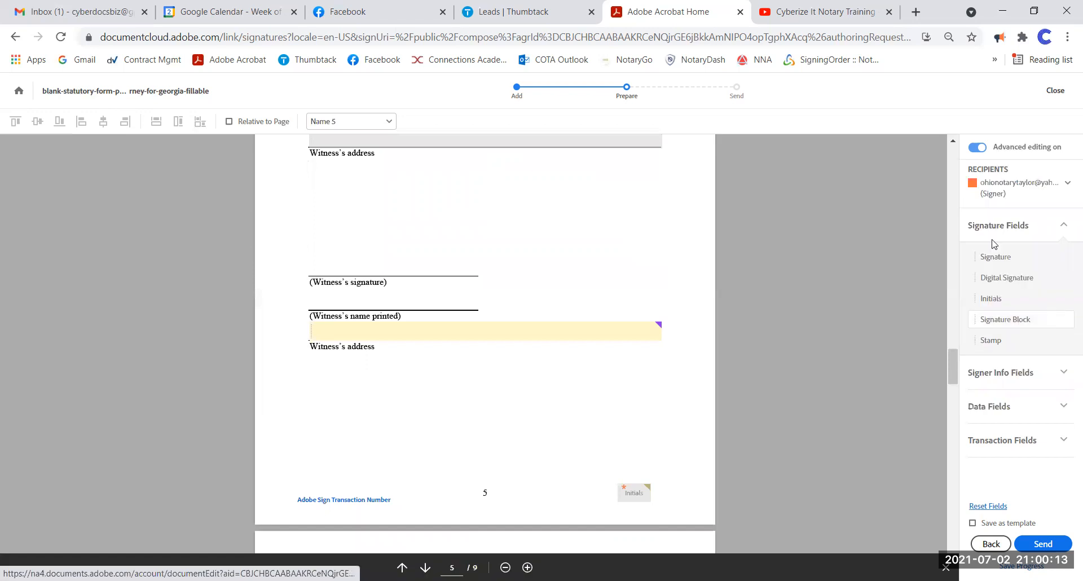
pyautogui.moveTo(998, 262)
pyautogui.mouseDown()
pyautogui.moveTo(358, 225)
pyautogui.moveTo(309, 249)
pyautogui.moveTo(835, 271)
pyautogui.moveTo(311, 242)
pyautogui.moveTo(309, 256)
pyautogui.mouseUp()
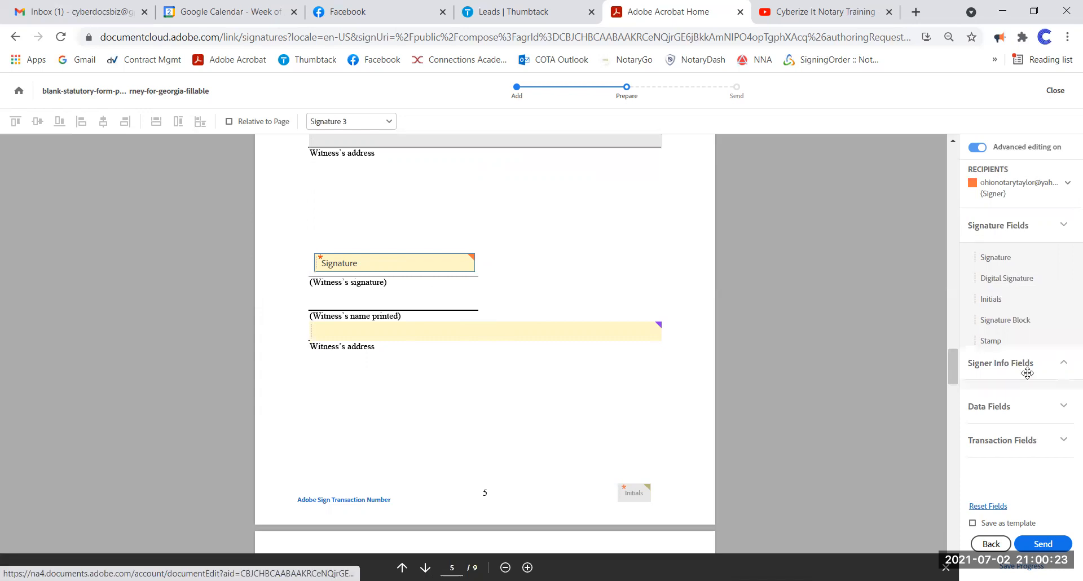
pyautogui.click(995, 371)
pyautogui.moveTo(990, 332)
pyautogui.mouseDown()
pyautogui.moveTo(336, 282)
pyautogui.moveTo(311, 296)
pyautogui.mouseUp()
# - Make the second Witness address field required and assign it to the second witness
pyautogui.click(407, 334)
pyautogui.rightClick(407, 334)
pyautogui.click(469, 406)
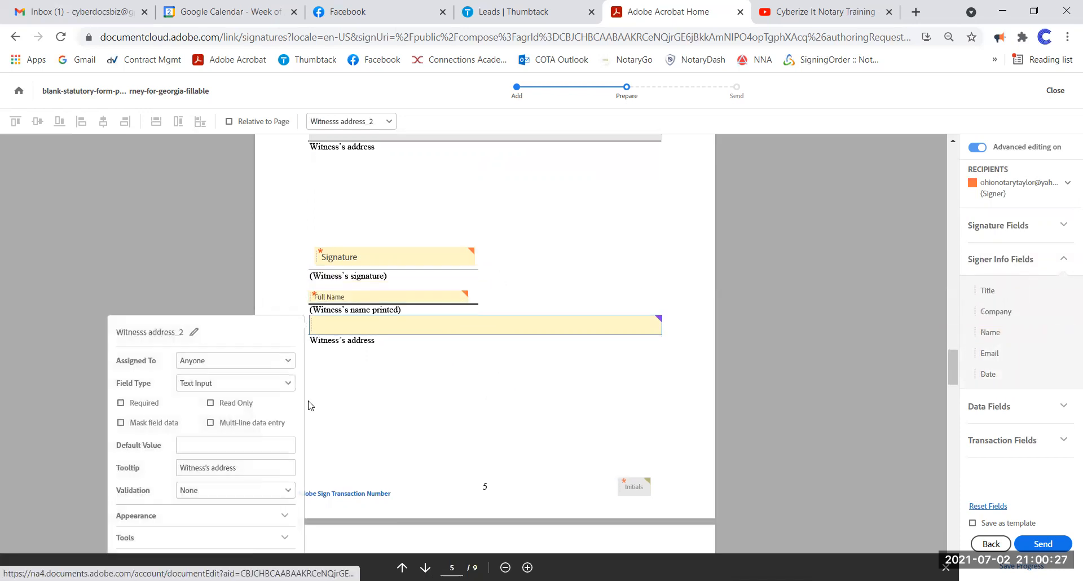
pyautogui.click(120, 310)
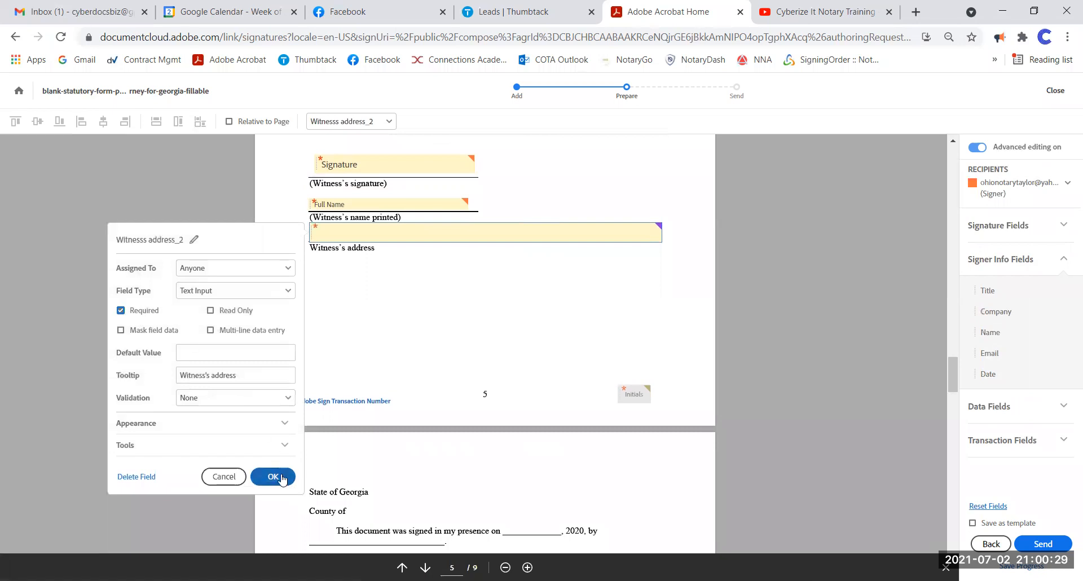
pyautogui.click(237, 268)
pyautogui.click(228, 326)
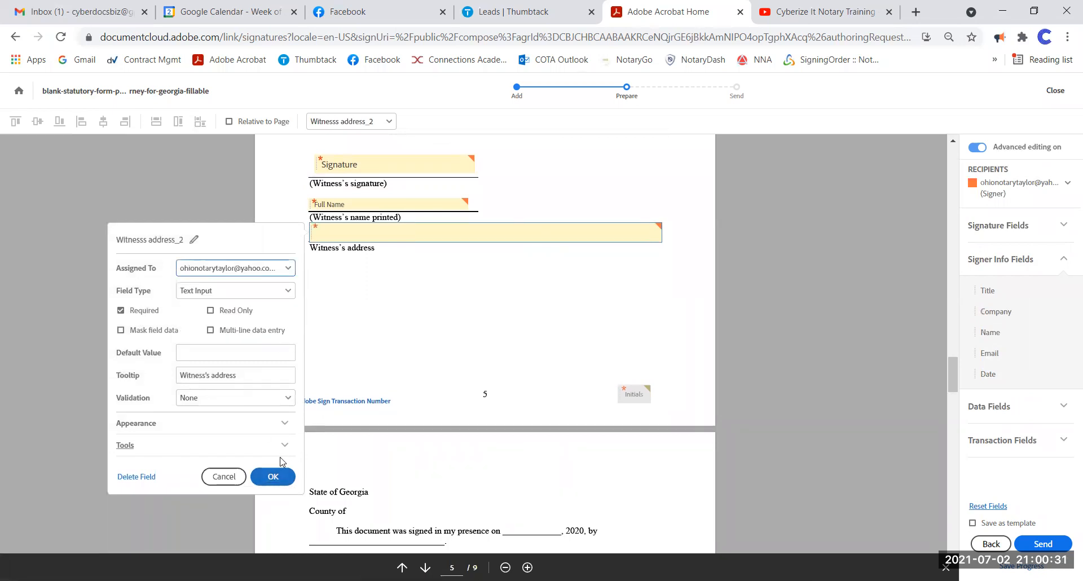
pyautogui.click(273, 477)
pyautogui.scroll(10, 571, 271)
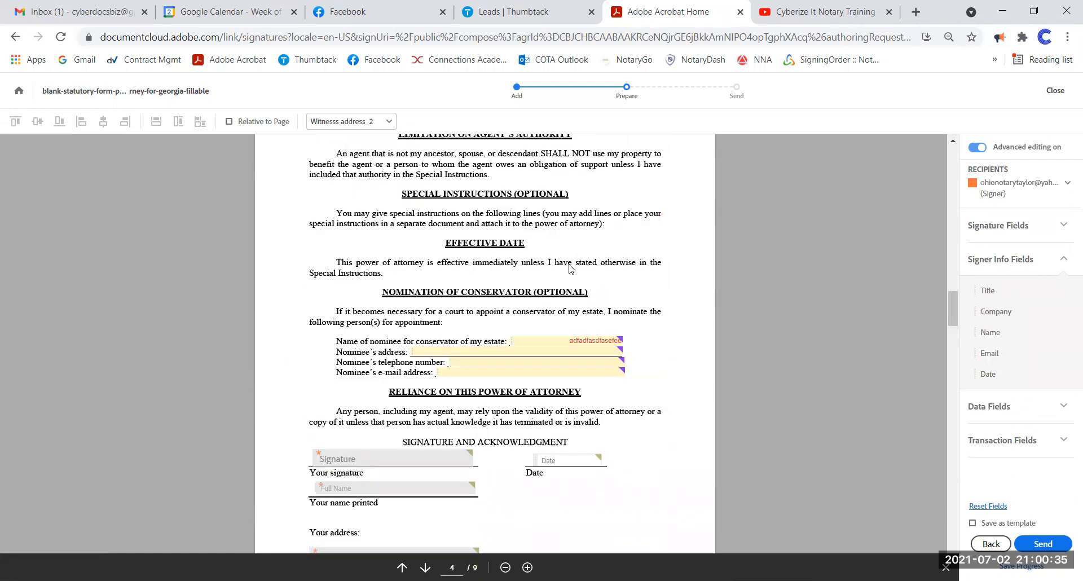
pyautogui.scroll(10, 570, 267)
pyautogui.scroll(15, 570, 269)
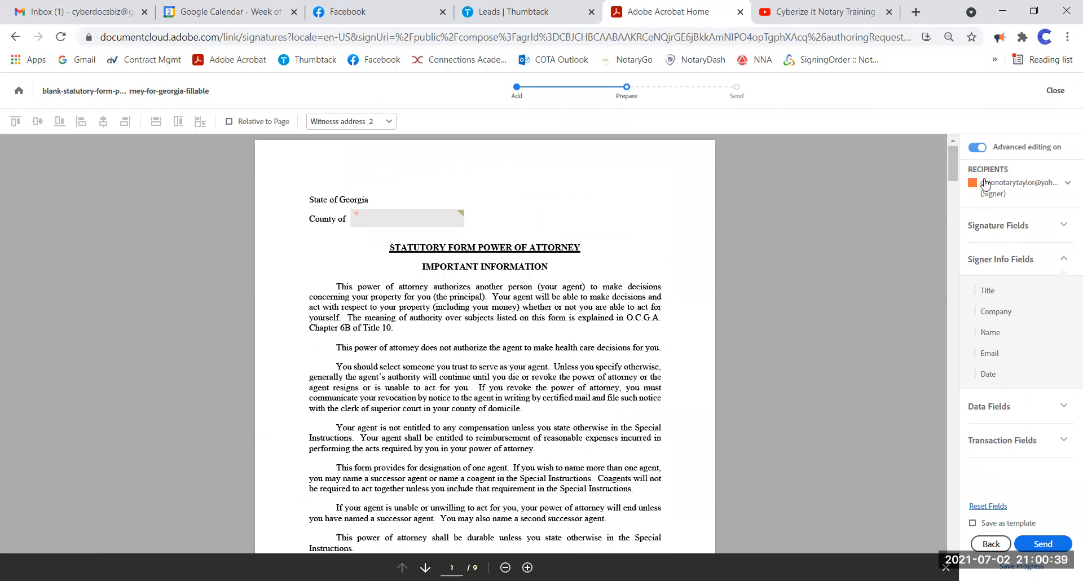
pyautogui.click(984, 183)
pyautogui.click(1003, 262)
pyautogui.scroll(-4, 581, 299)
pyautogui.scroll(-10, 581, 299)
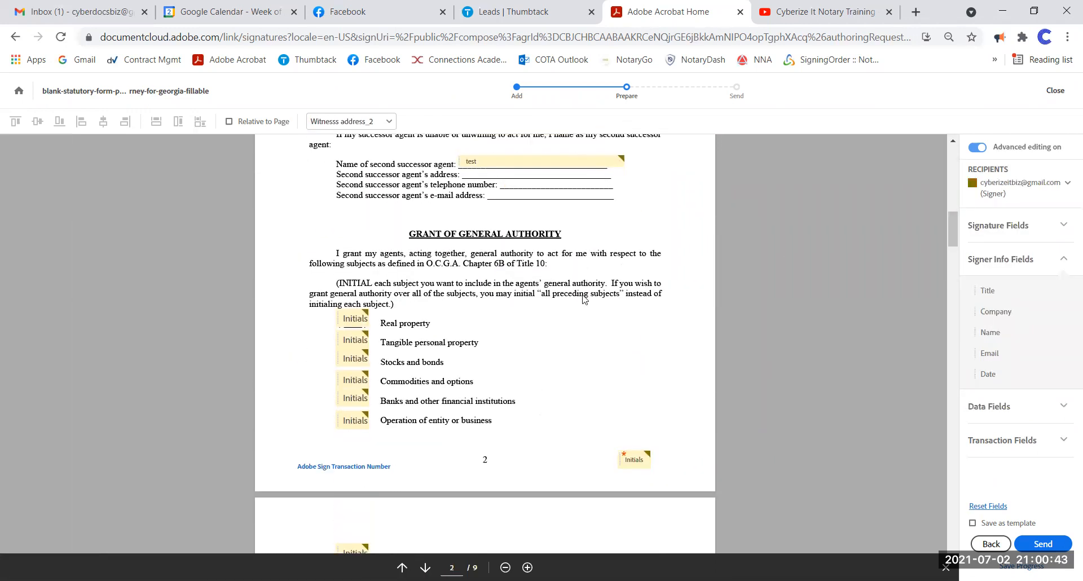
pyautogui.scroll(-3, 584, 299)
pyautogui.click(1007, 191)
pyautogui.click(1004, 291)
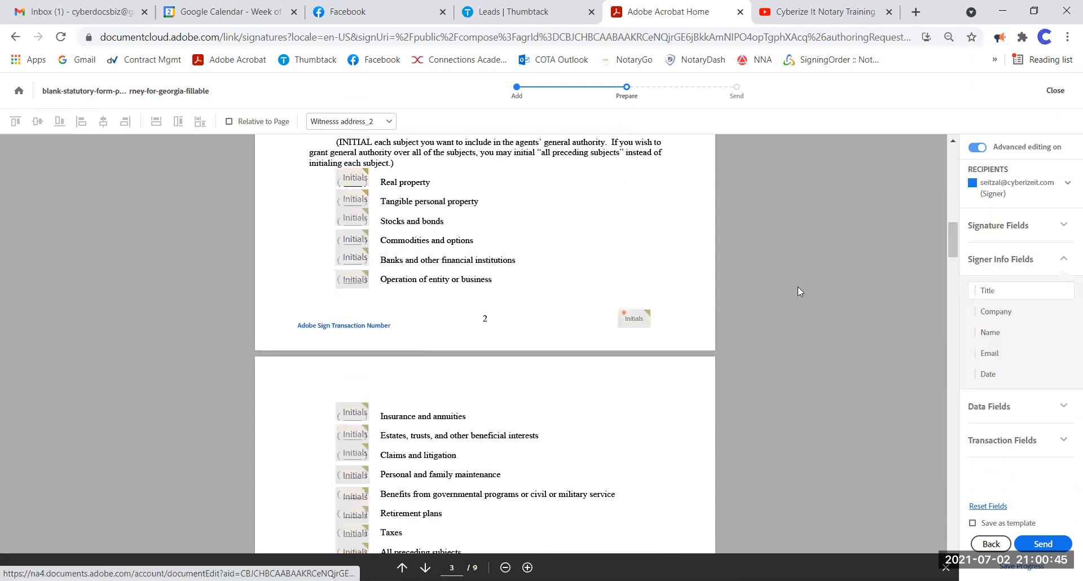
pyautogui.scroll(5, 599, 281)
pyautogui.scroll(6, 599, 280)
pyautogui.scroll(-18, 585, 291)
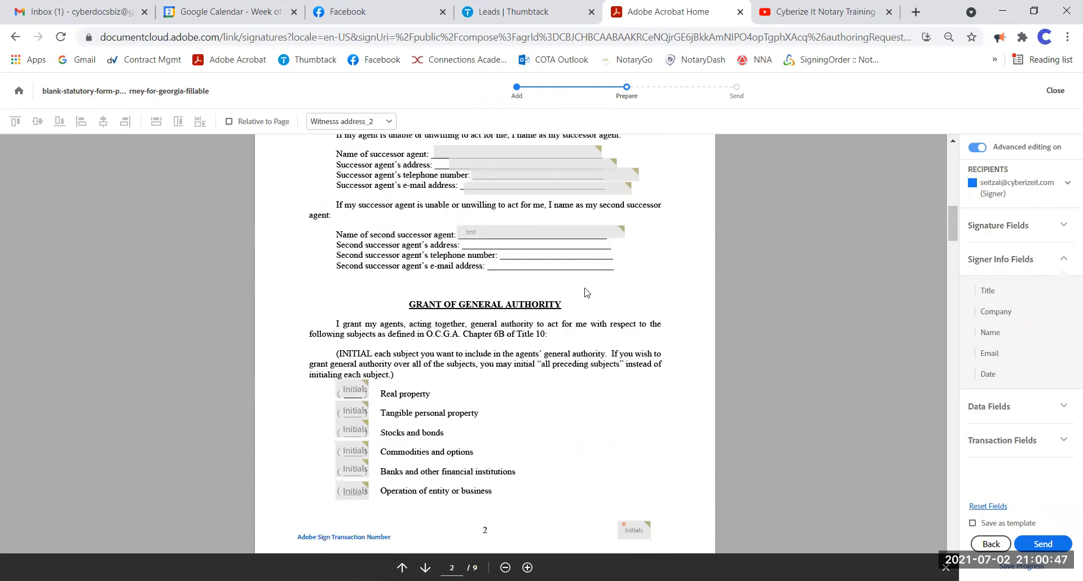
pyautogui.scroll(-20, 585, 288)
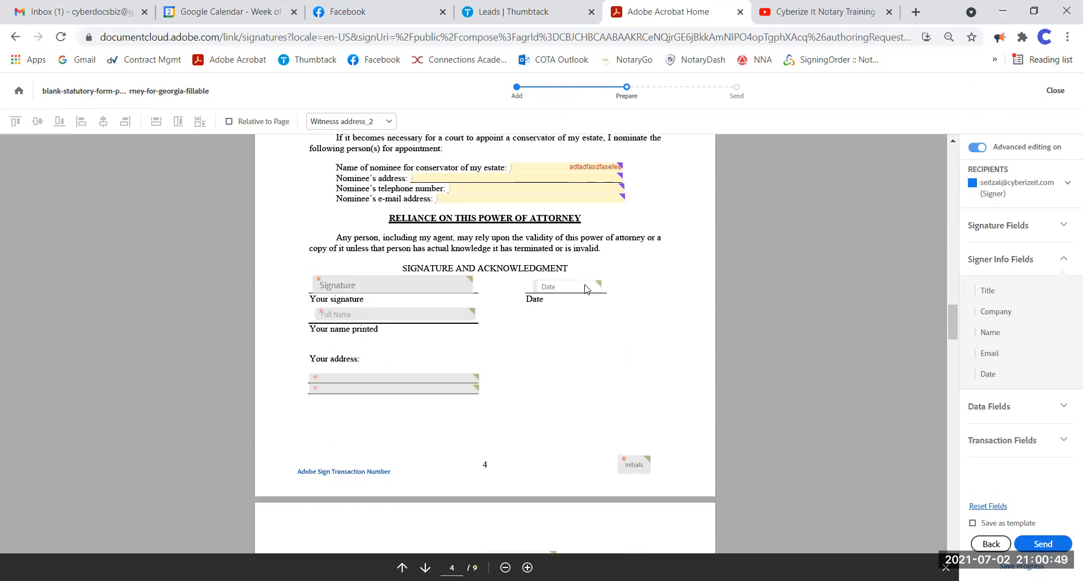
pyautogui.scroll(10, 490, 237)
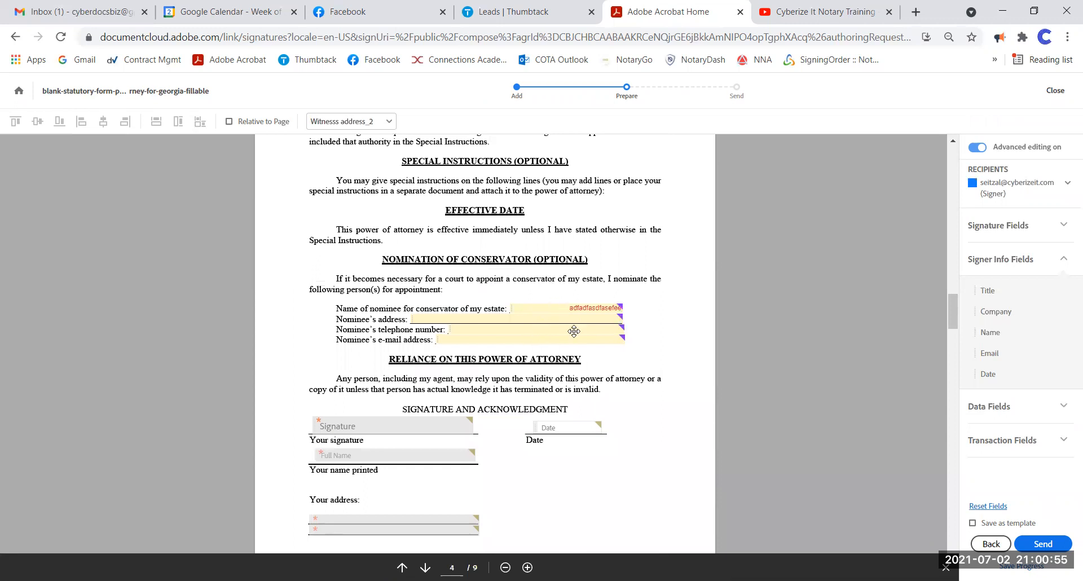
pyautogui.scroll(-6, 557, 311)
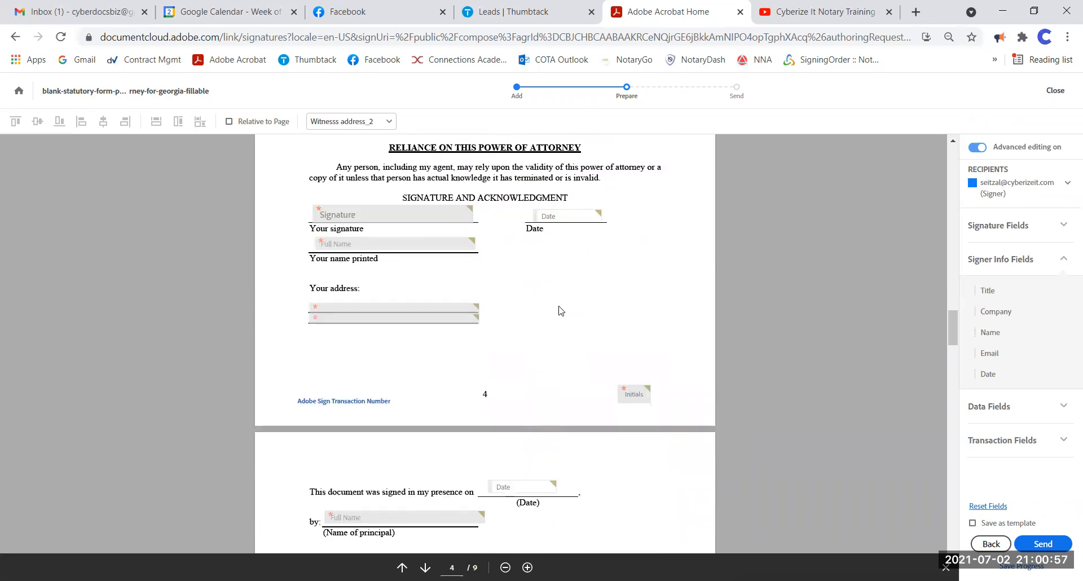
pyautogui.scroll(-4, 553, 311)
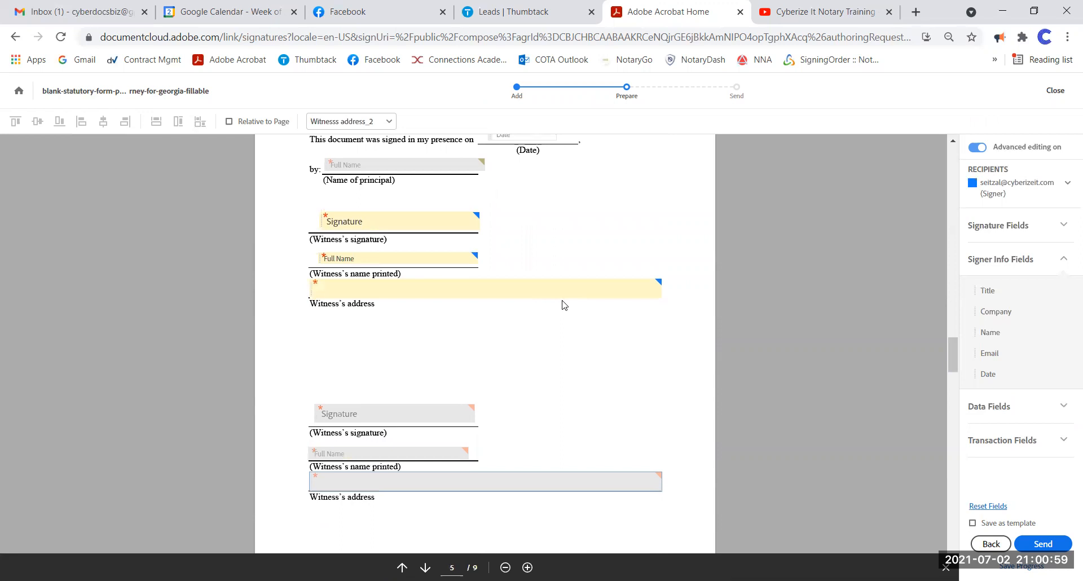
pyautogui.scroll(-1, 567, 305)
pyautogui.scroll(-3, 520, 300)
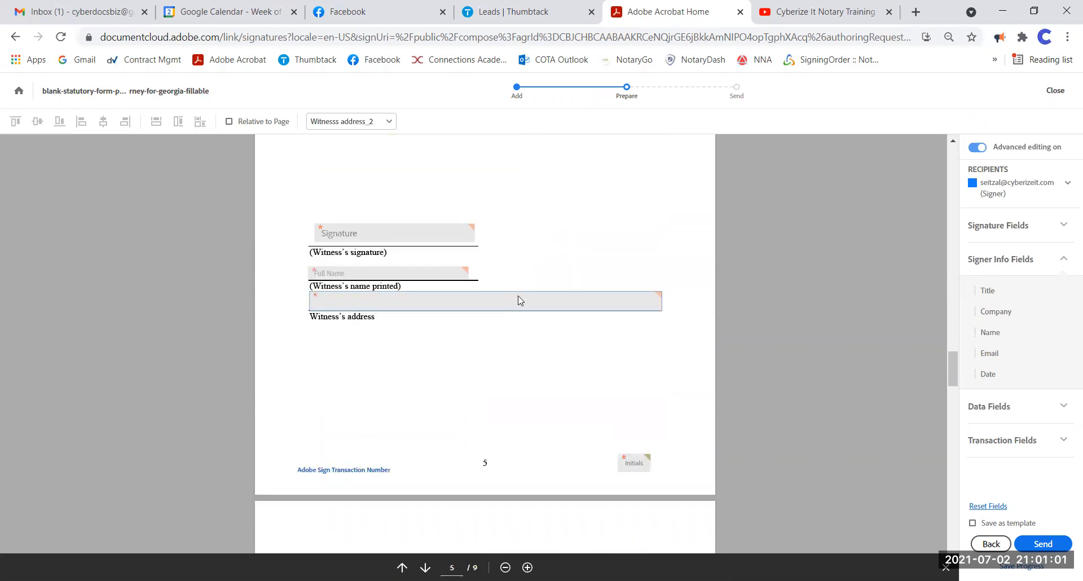
# - Make the notary the active recipient for the next fields
pyautogui.click(1006, 195)
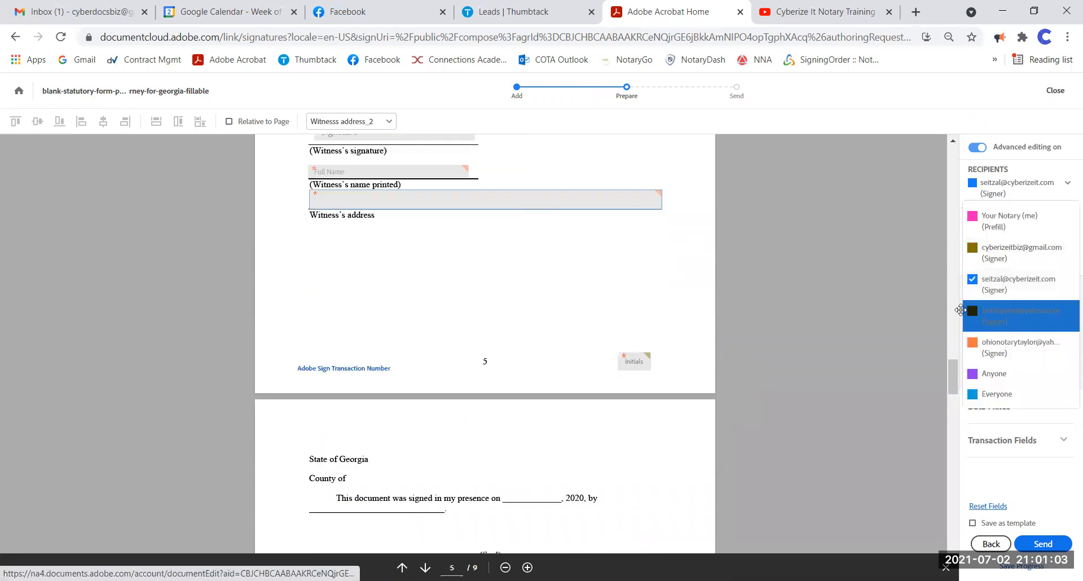
pyautogui.click(1004, 305)
pyautogui.click(1013, 186)
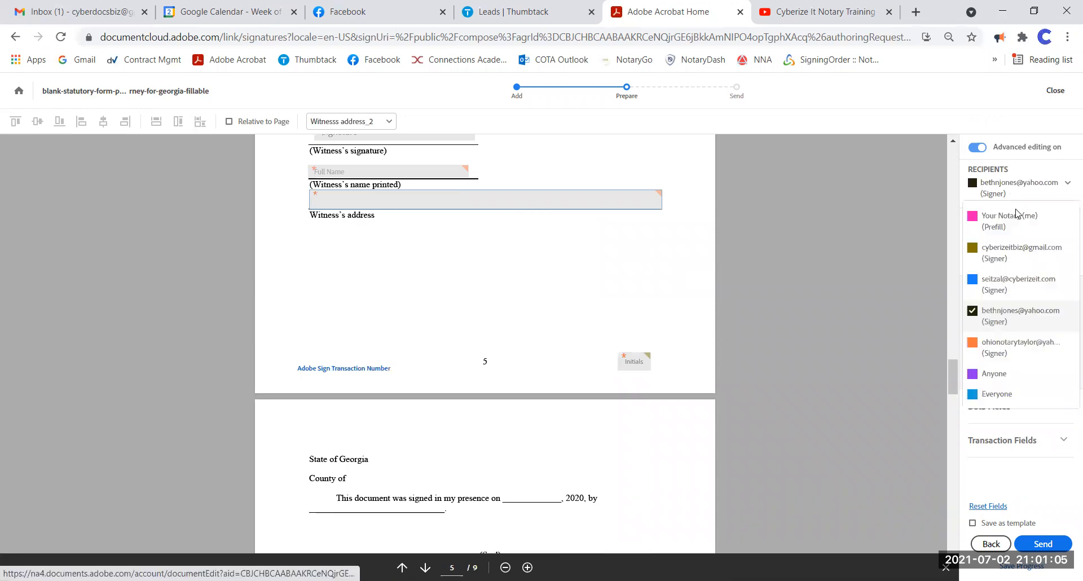
pyautogui.click(1010, 346)
# - Add a read-only text field beside State of with default value 'XXXXXXX OHIO'
pyautogui.scroll(-4, 539, 222)
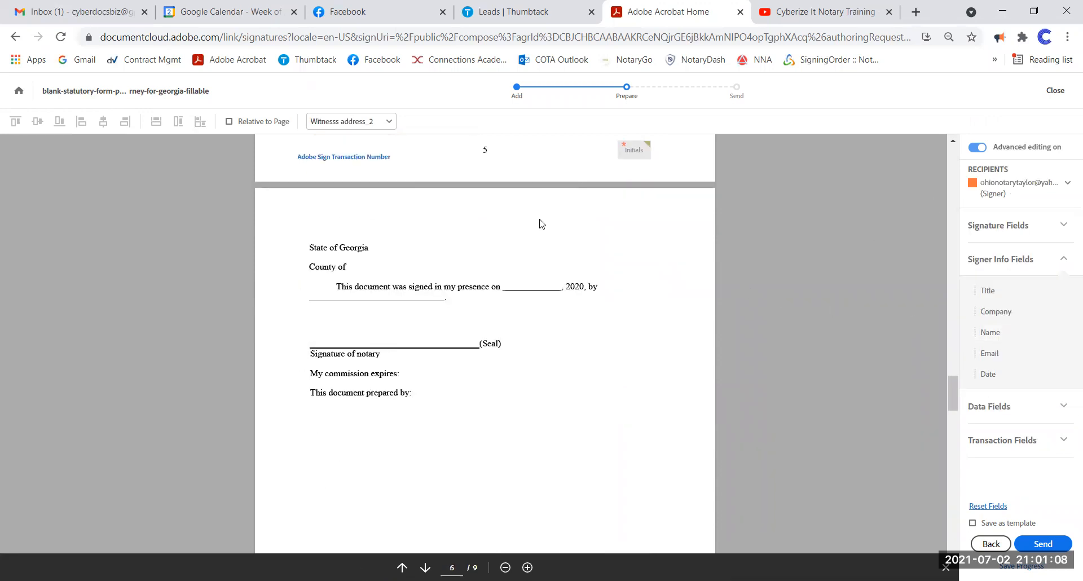
pyautogui.click(1006, 408)
pyautogui.moveTo(1008, 321); pyautogui.dragTo(375, 177)
pyautogui.rightClick(377, 175)
pyautogui.click(407, 246)
pyautogui.click(242, 258)
pyautogui.click(278, 298)
pyautogui.write('XXXXXXX OHIO')
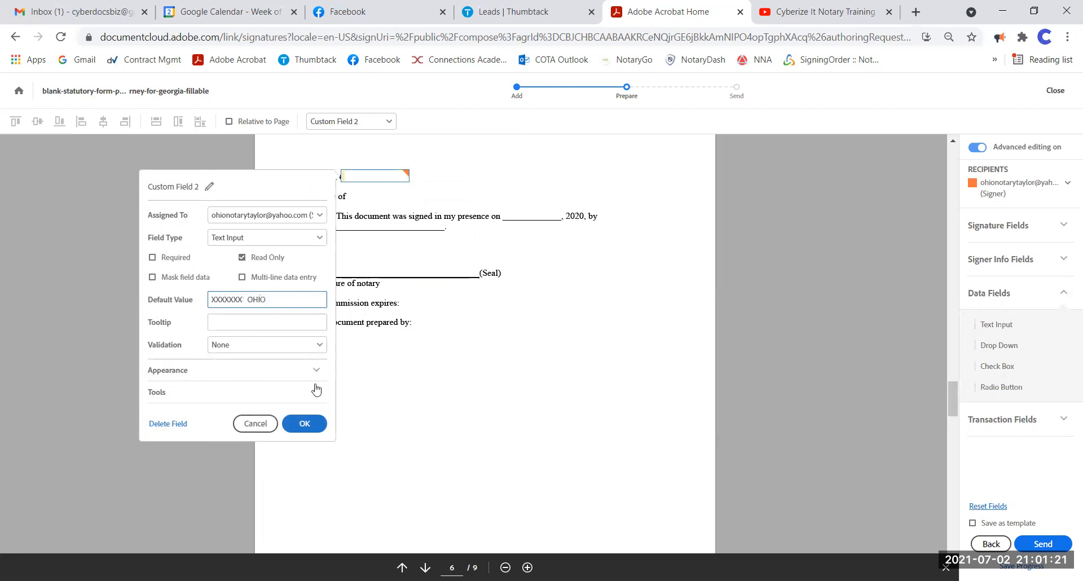
pyautogui.click(305, 423)
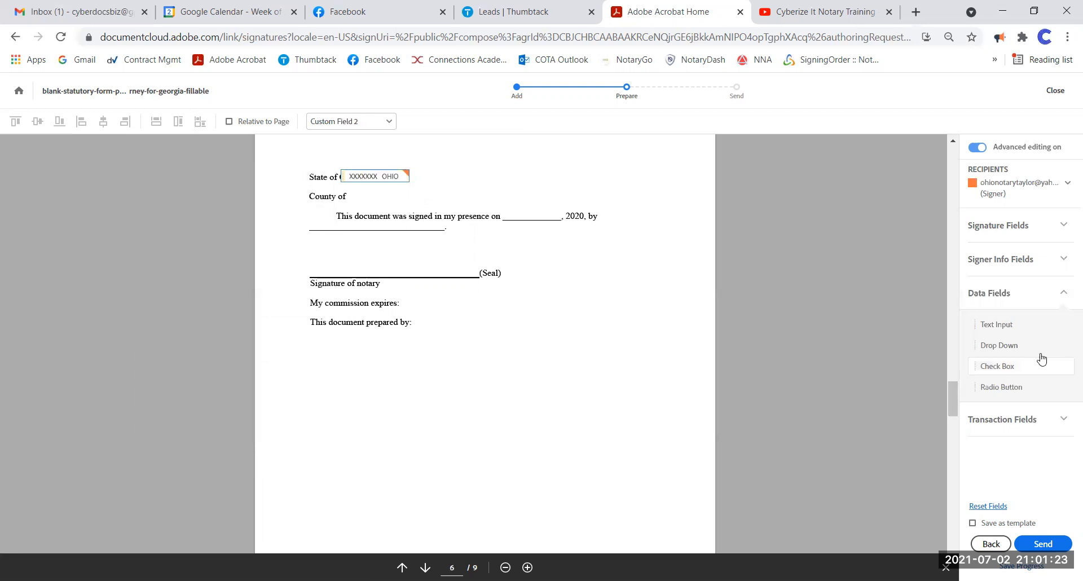
# - Add a text field beside County of with default value 'FRANKLLIN'
pyautogui.moveTo(996, 325); pyautogui.dragTo(353, 190)
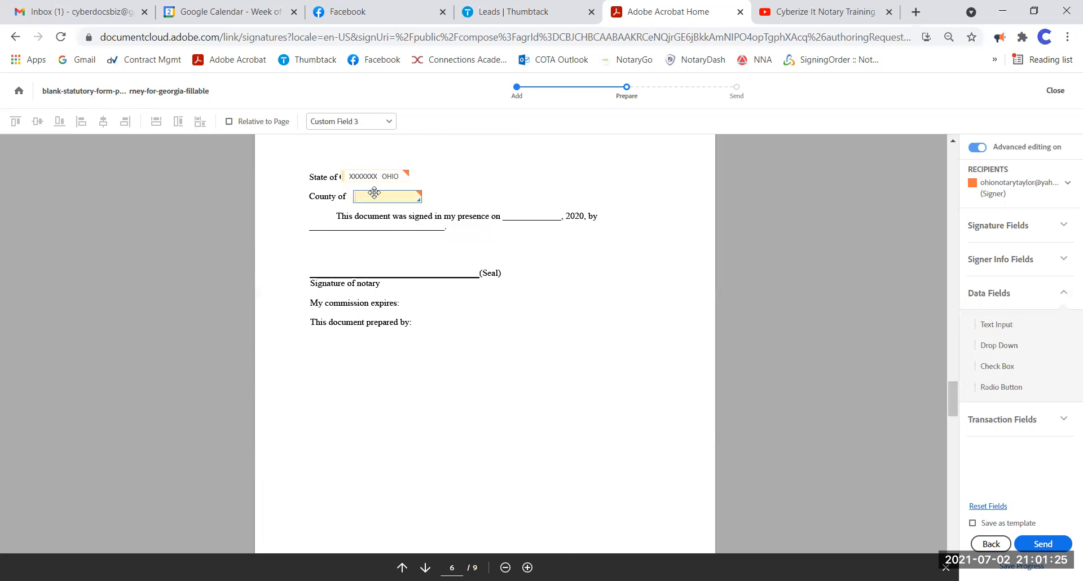
pyautogui.rightClick(358, 196)
pyautogui.click(421, 259)
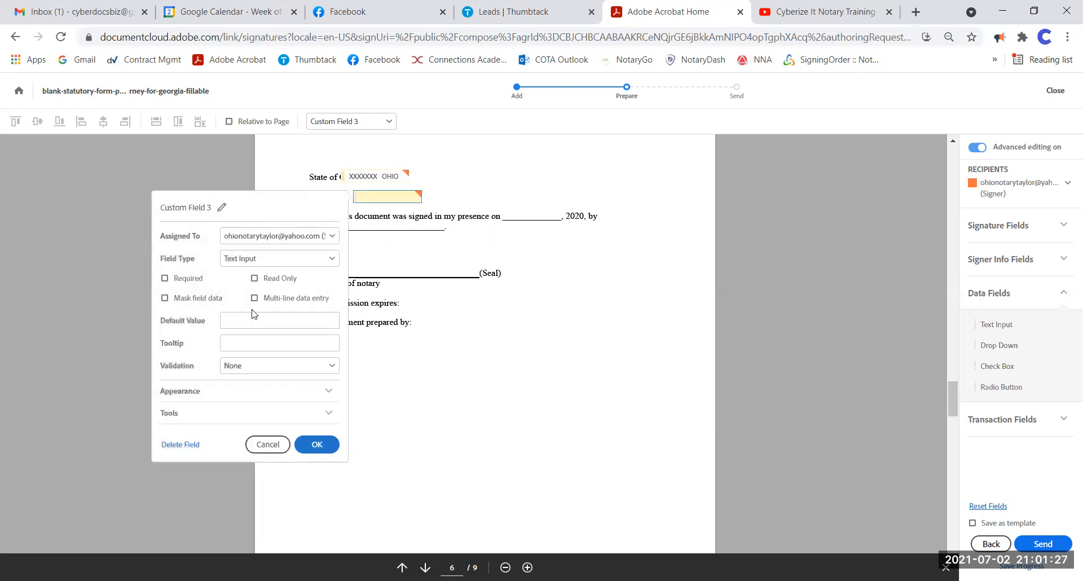
pyautogui.click(253, 320)
pyautogui.write('FRANKLIN')
pyautogui.click(317, 445)
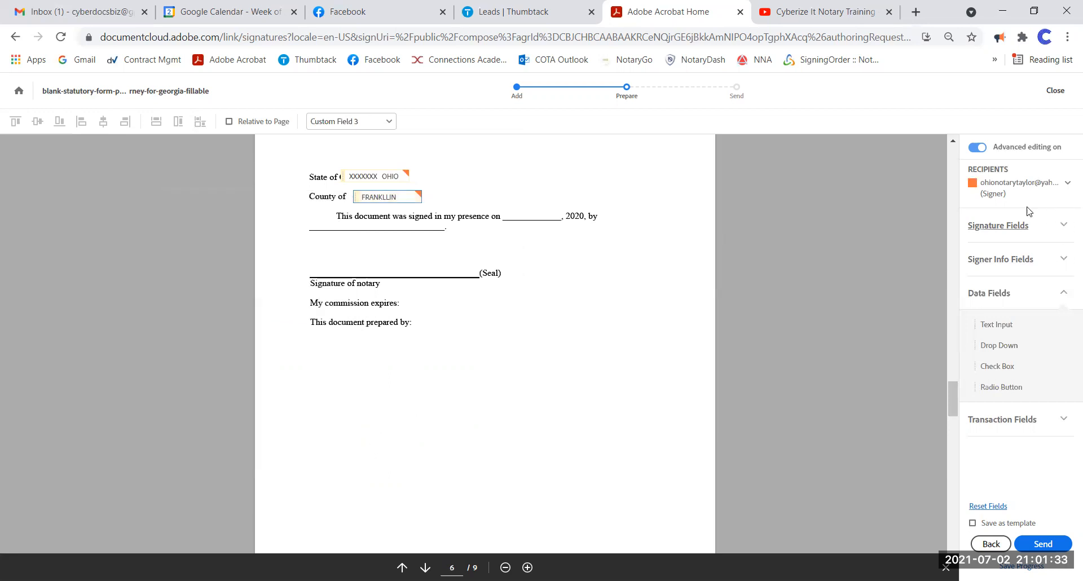
# - Add the notary's signing Date, Digital Signature, and a Stamp beside (Seal)
pyautogui.click(1001, 260)
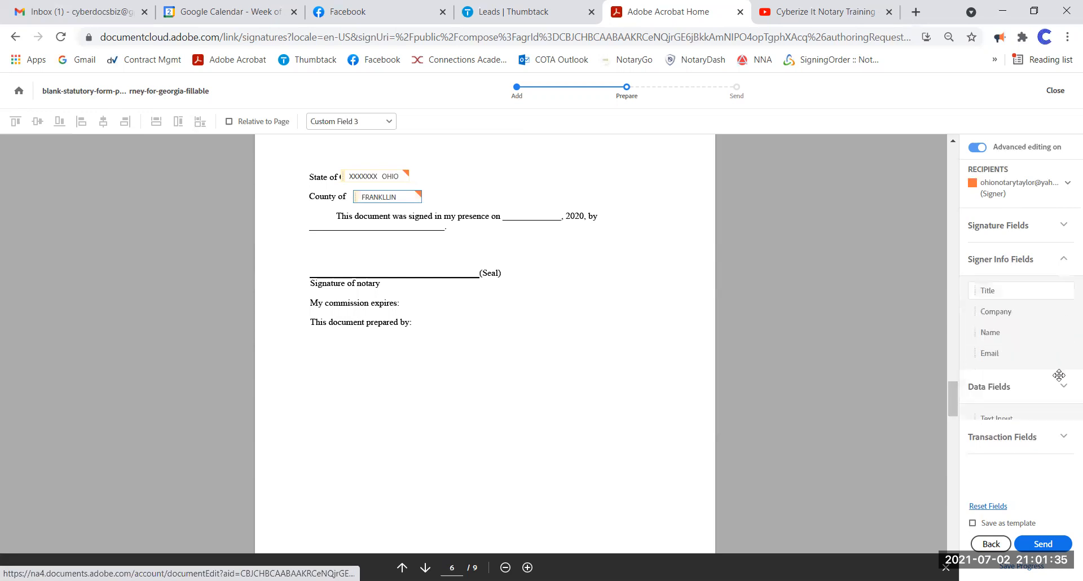
pyautogui.moveTo(998, 372); pyautogui.dragTo(500, 206)
pyautogui.click(997, 225)
pyautogui.moveTo(1001, 278)
pyautogui.mouseDown()
pyautogui.moveTo(256, 207)
pyautogui.moveTo(308, 231)
pyautogui.moveTo(313, 253)
pyautogui.mouseUp()
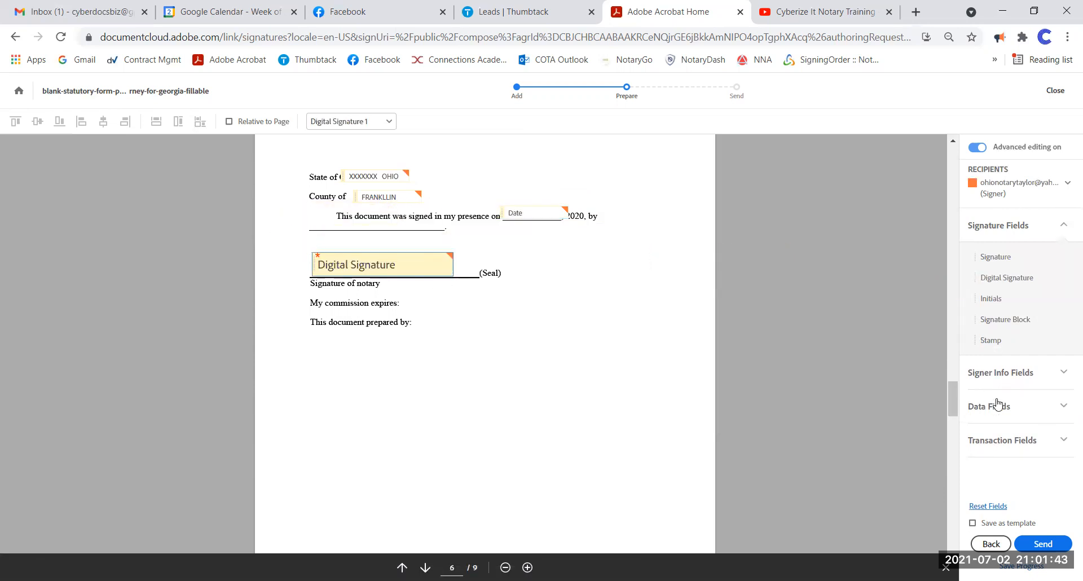
pyautogui.moveTo(991, 340); pyautogui.dragTo(515, 255)
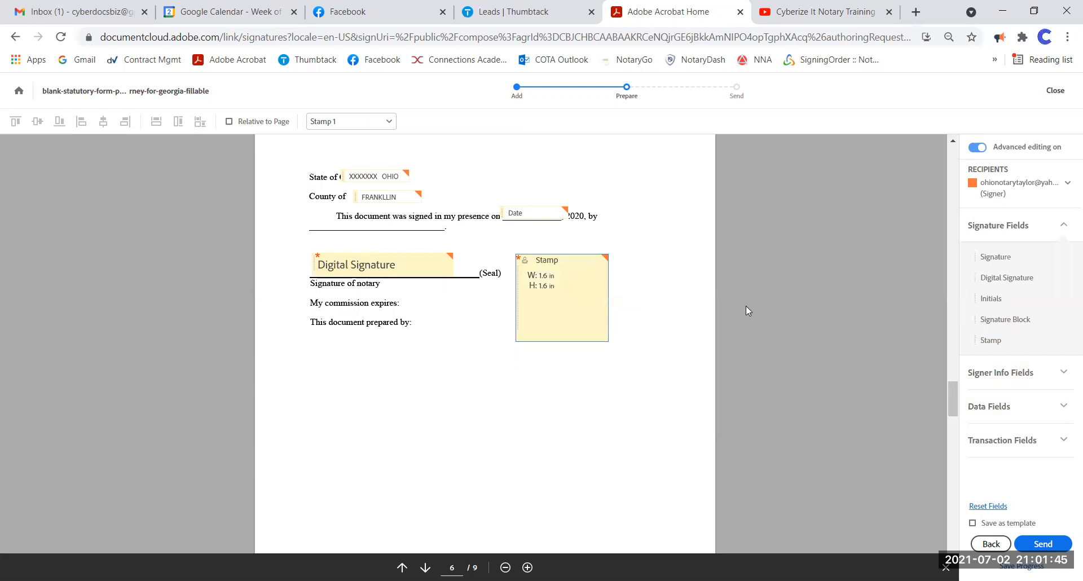
# - Switch to another signer and place a Full Name field below 'This document was signed'
pyautogui.click(986, 188)
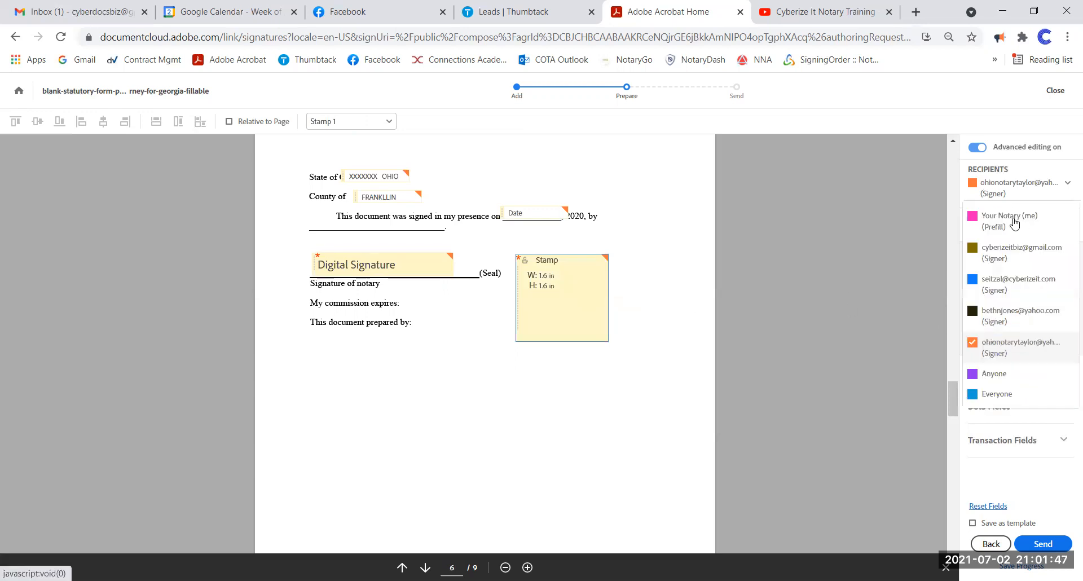
pyautogui.click(1021, 253)
pyautogui.click(1004, 373)
pyautogui.moveTo(990, 334); pyautogui.dragTo(304, 223)
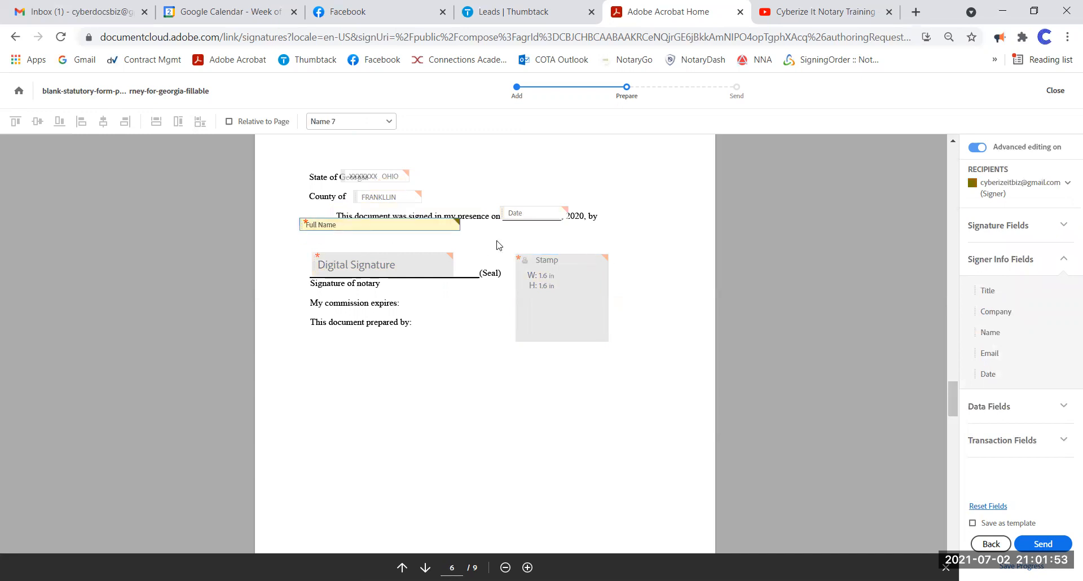
pyautogui.scroll(-10, 499, 245)
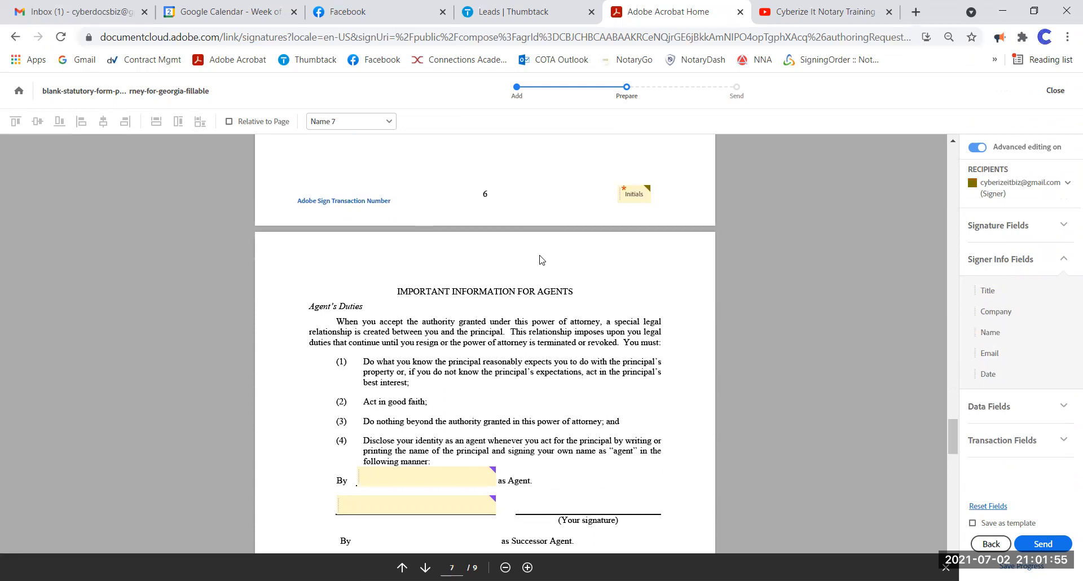
pyautogui.scroll(-4, 540, 260)
pyautogui.scroll(-15, 518, 359)
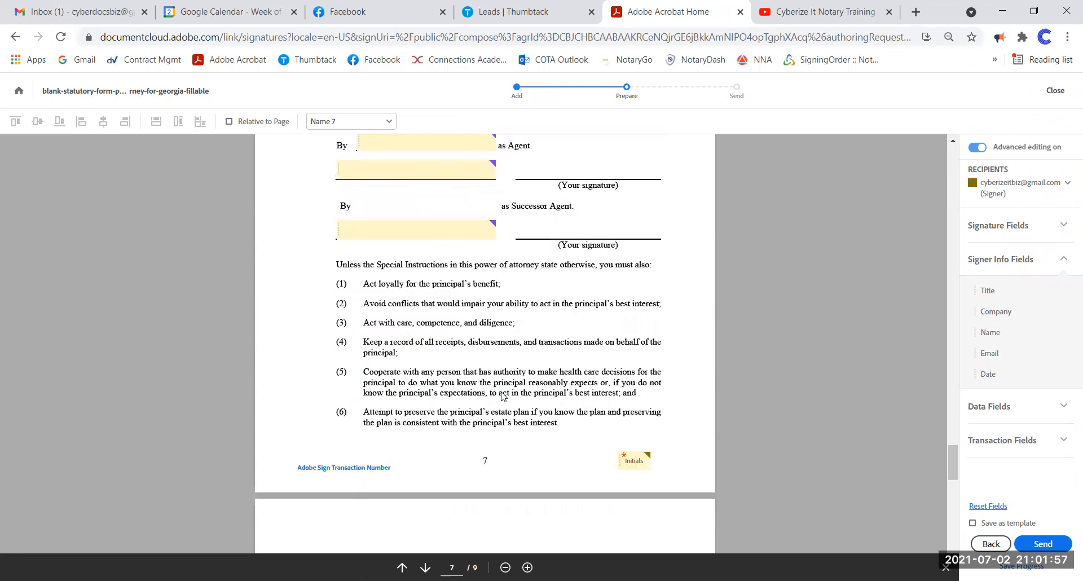
pyautogui.scroll(15, 522, 359)
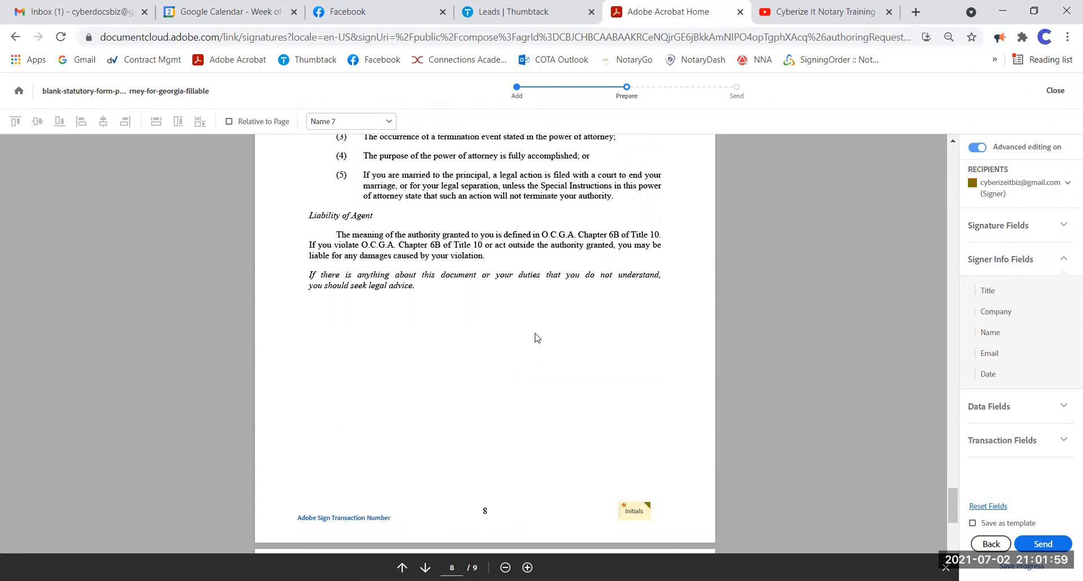
pyautogui.scroll(-2, 535, 332)
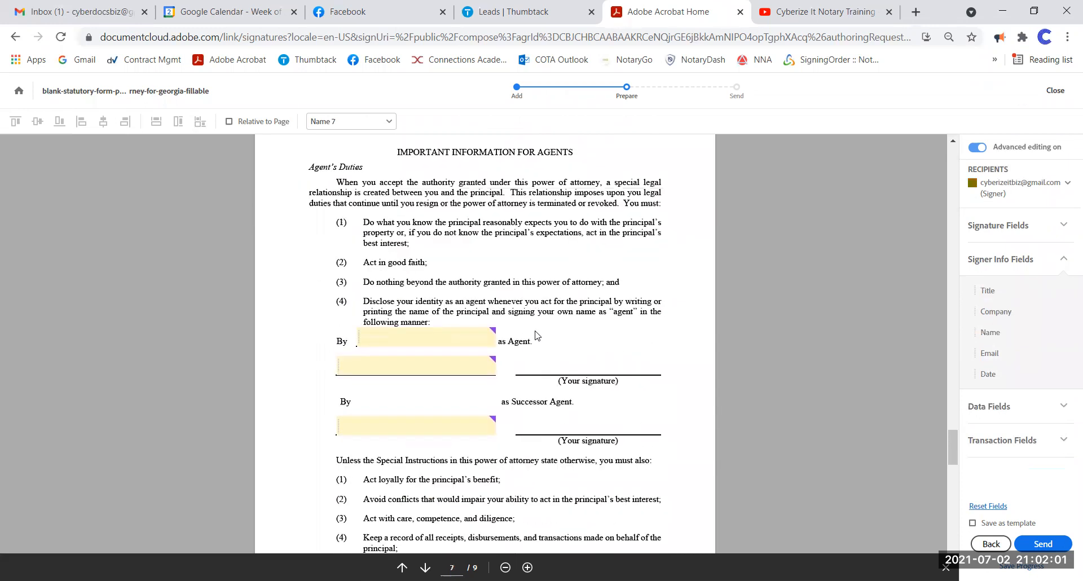
# - Delete the existing agent fields on page 7
pyautogui.click(458, 320)
pyautogui.press('Delete')
pyautogui.press('Delete')
pyautogui.press('Delete')
pyautogui.scroll(3, 578, 301)
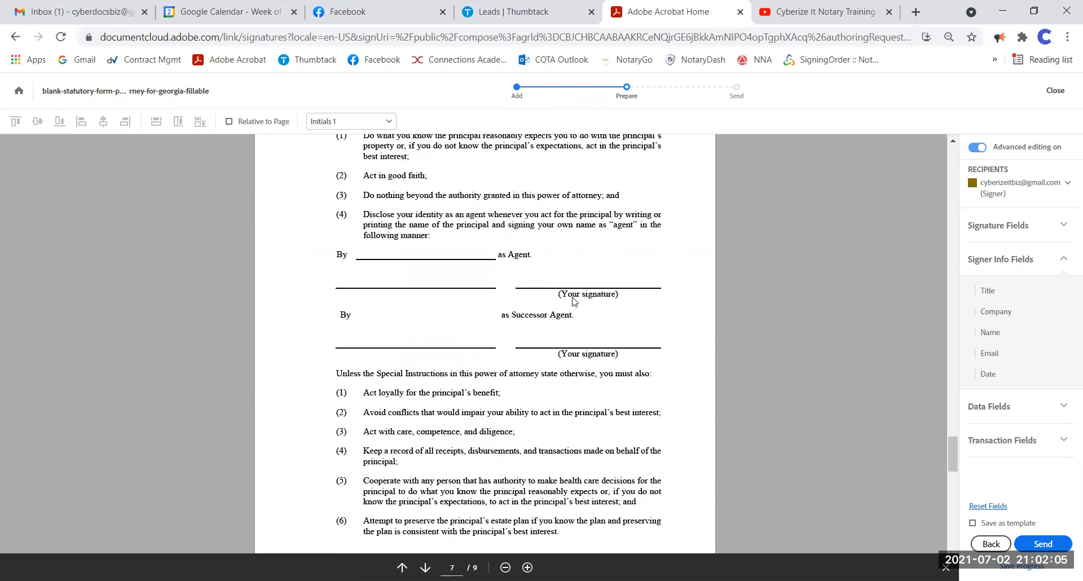
pyautogui.scroll(2, 574, 300)
# - Switch signer and add a narrowed Full Name field on the 'as Agent' line
pyautogui.click(1028, 195)
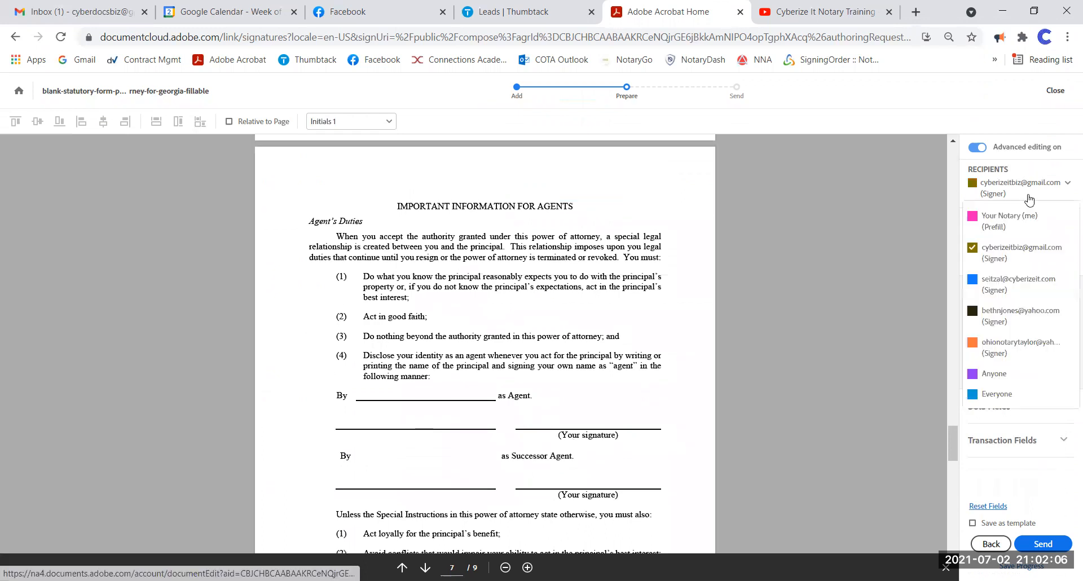
pyautogui.click(1037, 310)
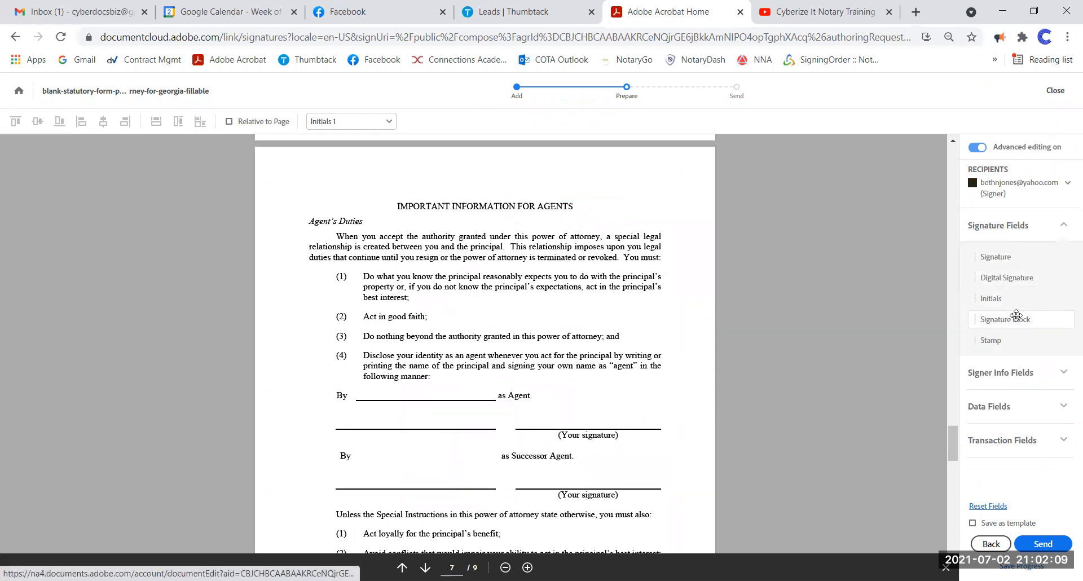
pyautogui.click(1012, 376)
pyautogui.moveTo(989, 332); pyautogui.dragTo(352, 387)
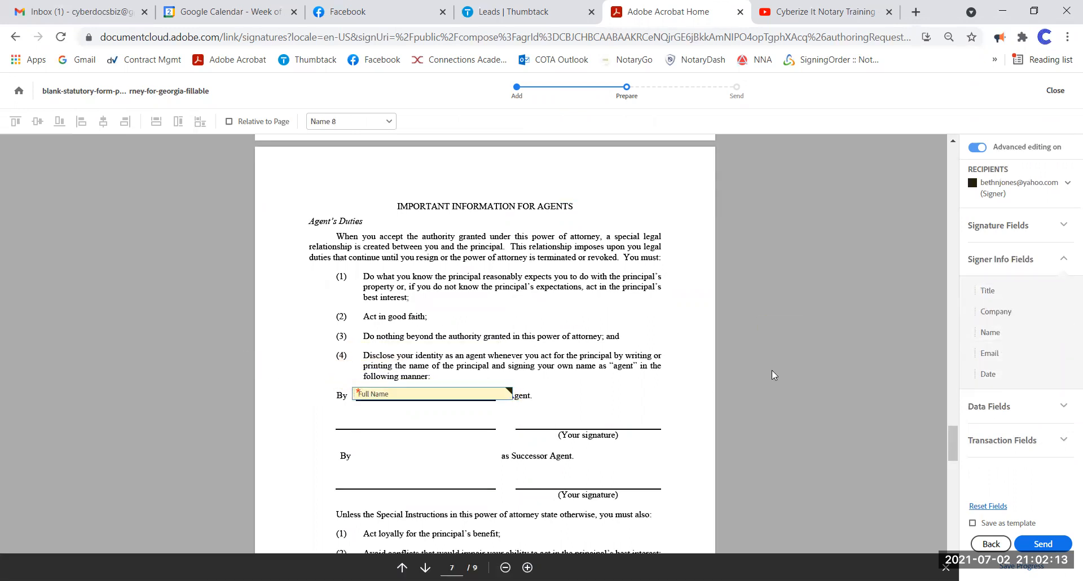
pyautogui.moveTo(510, 393); pyautogui.dragTo(495, 395)
# - Place a Signature field above '(Your signature)'
pyautogui.click(998, 225)
pyautogui.moveTo(995, 257); pyautogui.dragTo(515, 410)
pyautogui.scroll(-10, 441, 319)
pyautogui.scroll(-17, 442, 319)
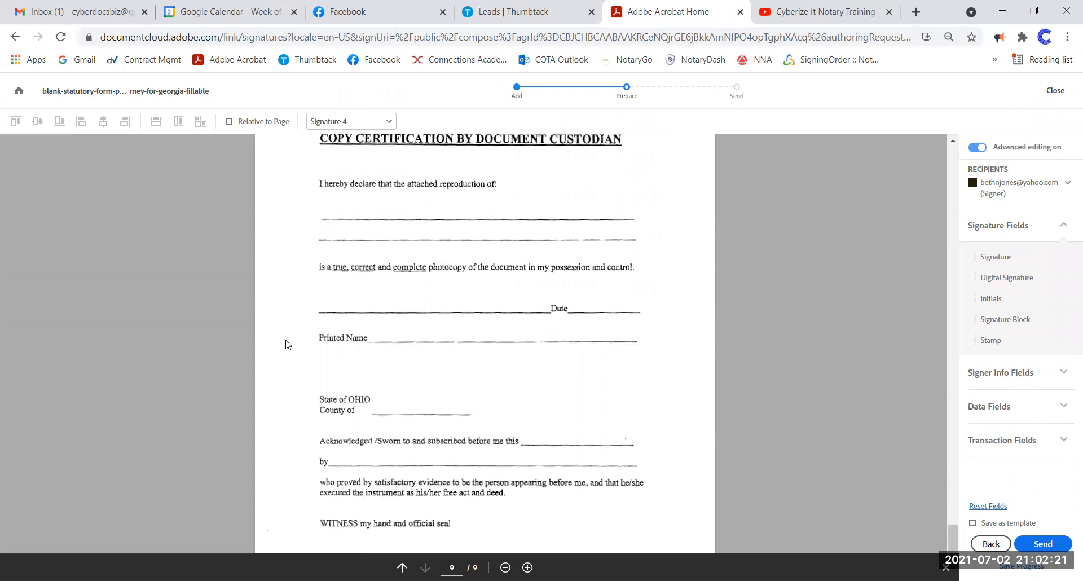
pyautogui.scroll(-2, 340, 345)
pyautogui.scroll(2, 508, 381)
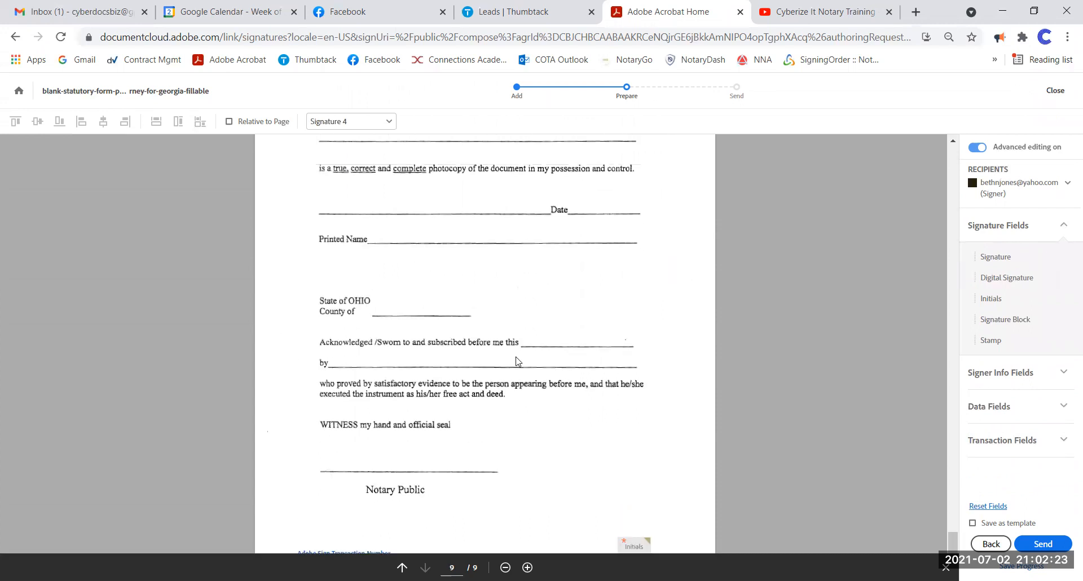
# - Add a signature block under the declaration, plus Title and Company fields on page 9
pyautogui.moveTo(1018, 310)
pyautogui.mouseDown()
pyautogui.moveTo(879, 327)
pyautogui.moveTo(374, 207)
pyautogui.moveTo(330, 207)
pyautogui.mouseUp()
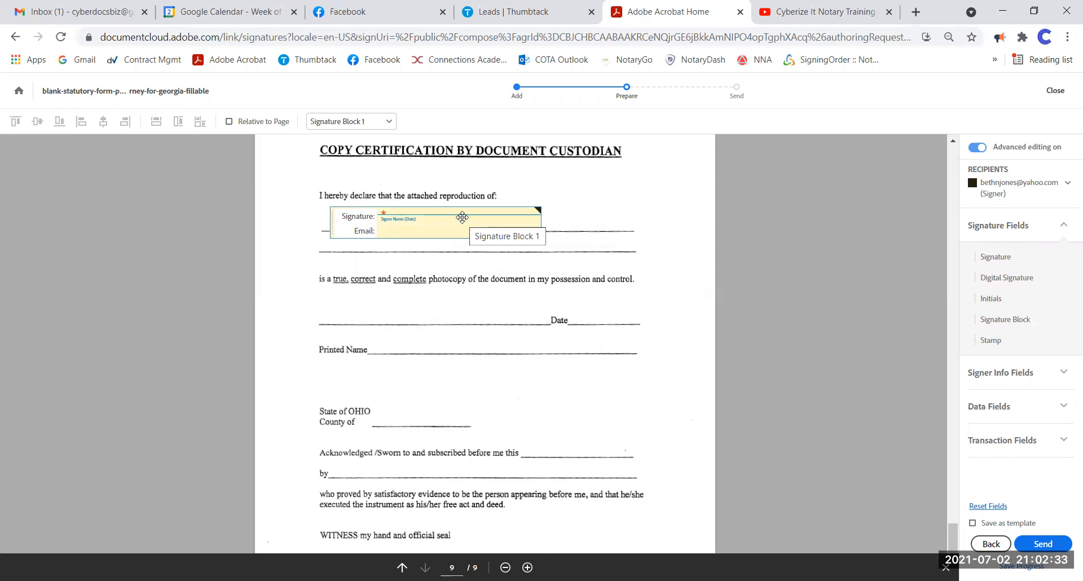
pyautogui.click(1033, 366)
pyautogui.moveTo(993, 291)
pyautogui.mouseDown()
pyautogui.moveTo(343, 269)
pyautogui.moveTo(364, 252)
pyautogui.mouseUp()
pyautogui.moveTo(996, 311); pyautogui.dragTo(508, 296)
pyautogui.moveTo(352, 295); pyautogui.dragTo(332, 273)
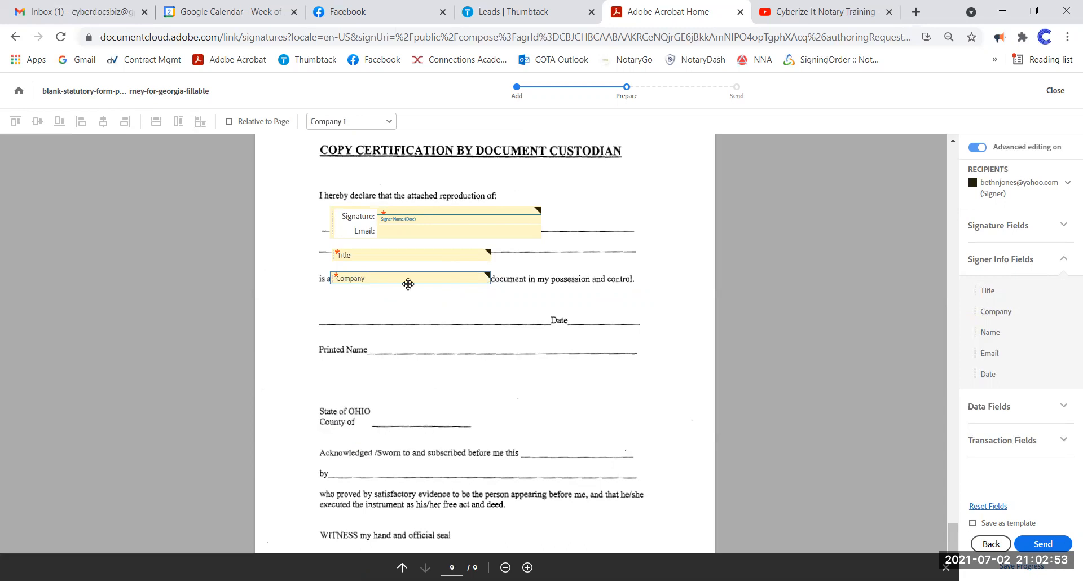
# - Move and narrow the Title field beside State of OHIO and Company beside County of
pyautogui.moveTo(399, 256)
pyautogui.mouseDown()
pyautogui.moveTo(423, 362)
pyautogui.moveTo(419, 410)
pyautogui.mouseUp()
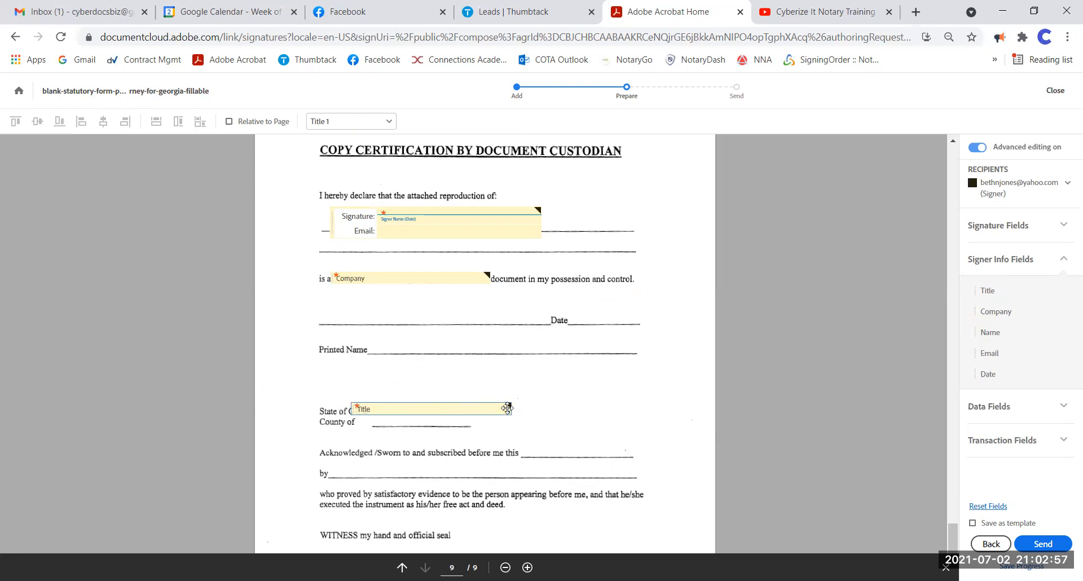
pyautogui.moveTo(509, 406); pyautogui.dragTo(431, 405)
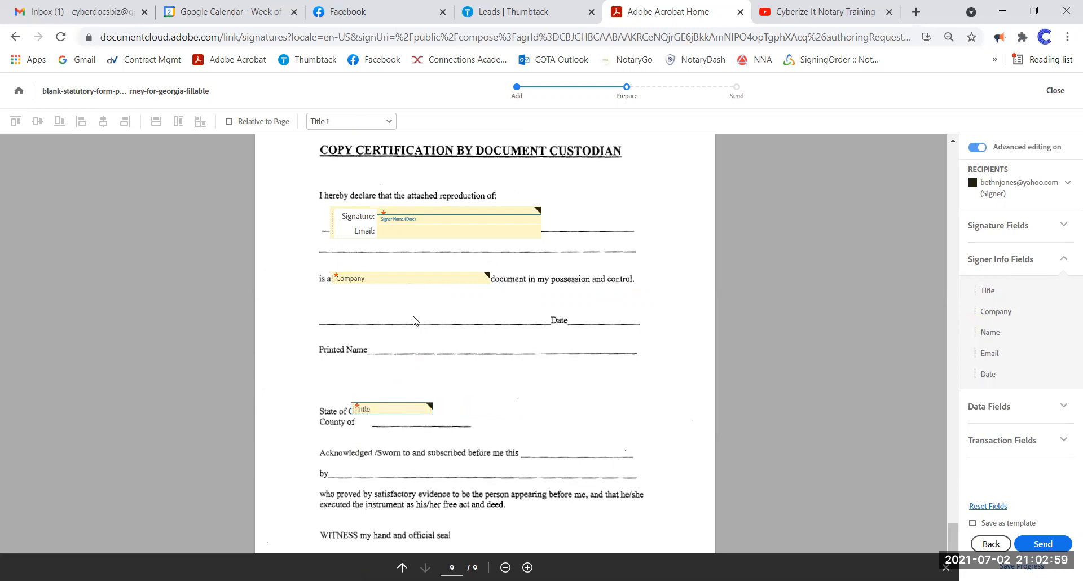
pyautogui.moveTo(395, 278); pyautogui.dragTo(424, 417)
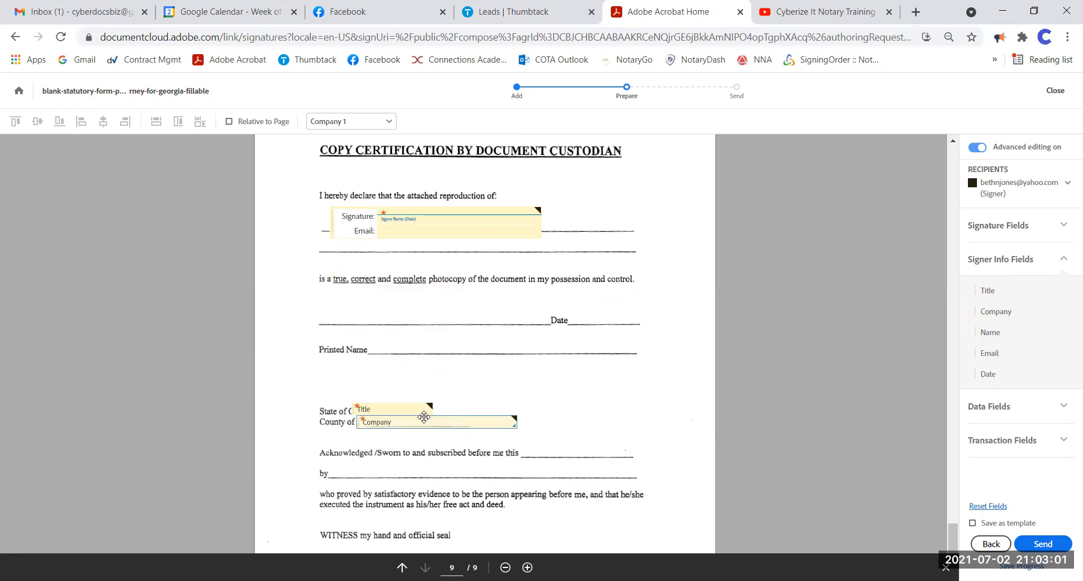
pyautogui.moveTo(513, 420); pyautogui.dragTo(441, 421)
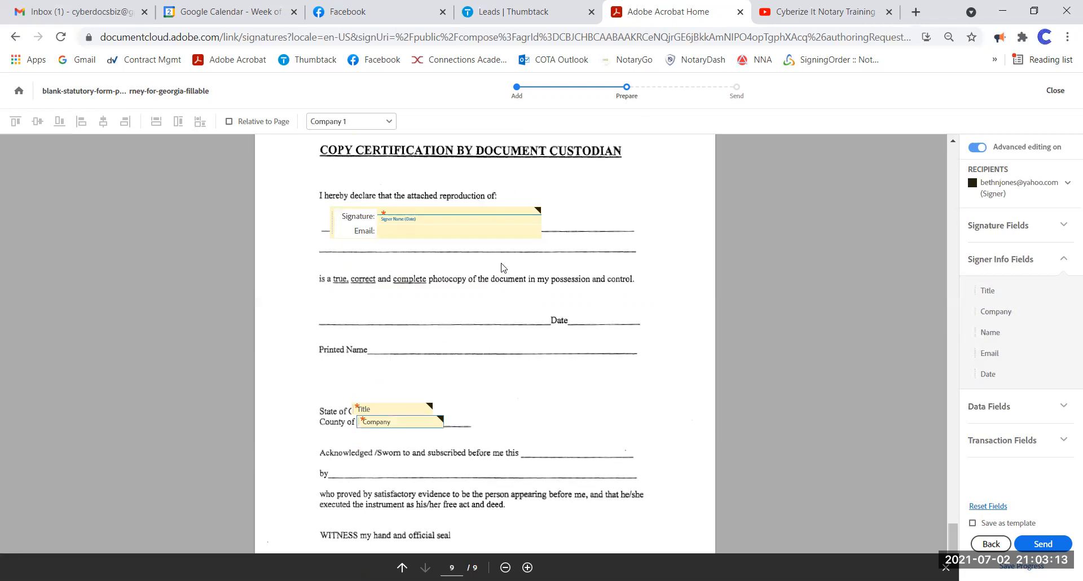
pyautogui.scroll(-1, 503, 268)
# - Place Full Name, Email and Date fields near the certification and Printed Name lines
pyautogui.moveTo(992, 333); pyautogui.dragTo(382, 200)
pyautogui.moveTo(988, 353); pyautogui.dragTo(951, 361)
pyautogui.moveTo(443, 285); pyautogui.dragTo(395, 238)
pyautogui.moveTo(988, 374); pyautogui.dragTo(422, 265)
# - Add an enlarged, required custom field to the right of 'possession and control'
pyautogui.click(991, 406)
pyautogui.moveTo(984, 351); pyautogui.dragTo(566, 220)
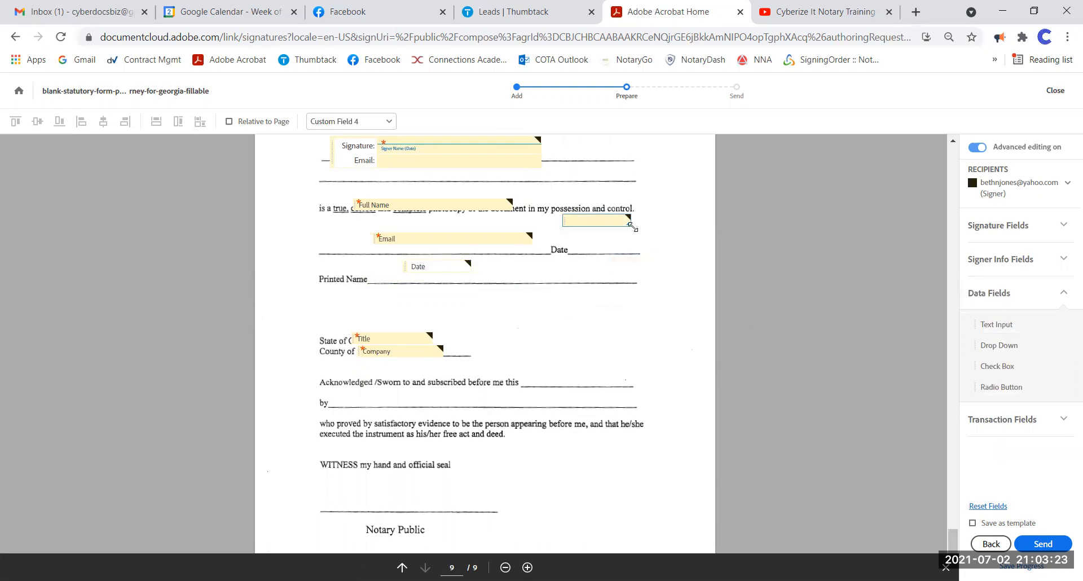
pyautogui.moveTo(632, 226)
pyautogui.mouseDown()
pyautogui.moveTo(745, 314)
pyautogui.moveTo(690, 259)
pyautogui.mouseUp()
pyautogui.rightClick(657, 233)
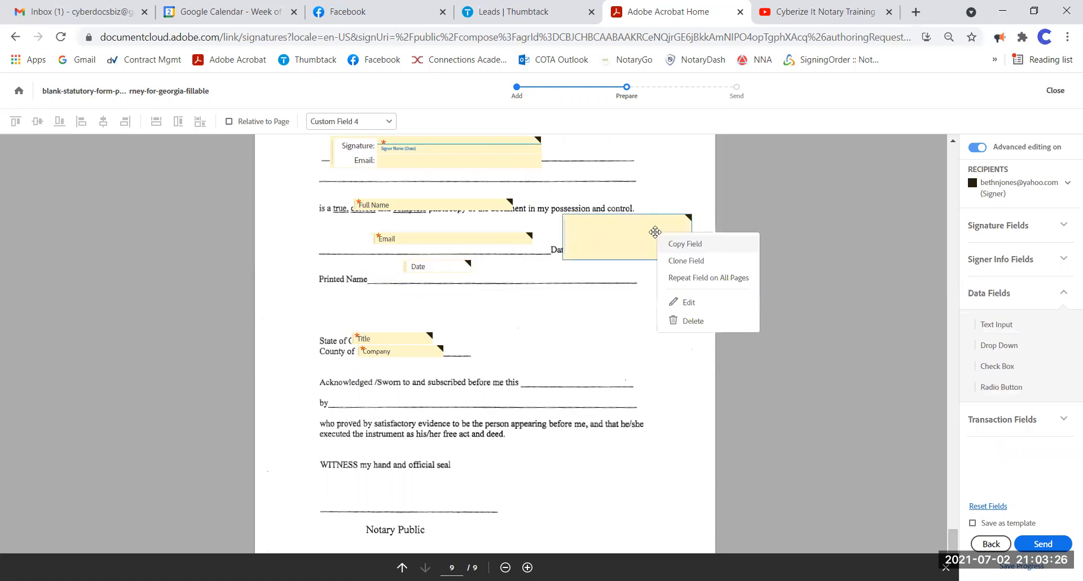
pyautogui.click(700, 303)
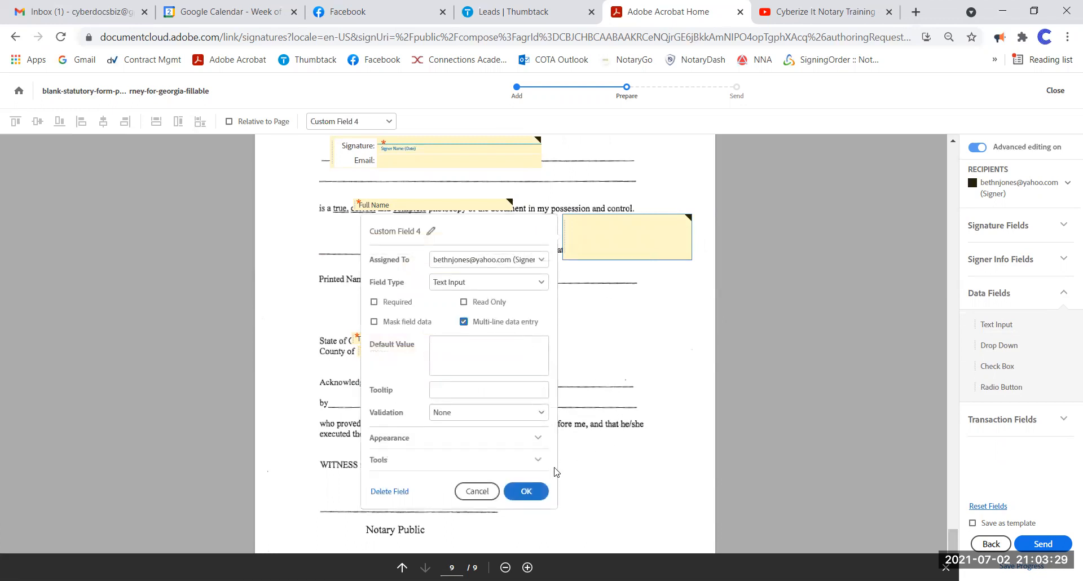
pyautogui.click(374, 301)
pyautogui.click(463, 302)
pyautogui.click(405, 303)
pyautogui.click(536, 490)
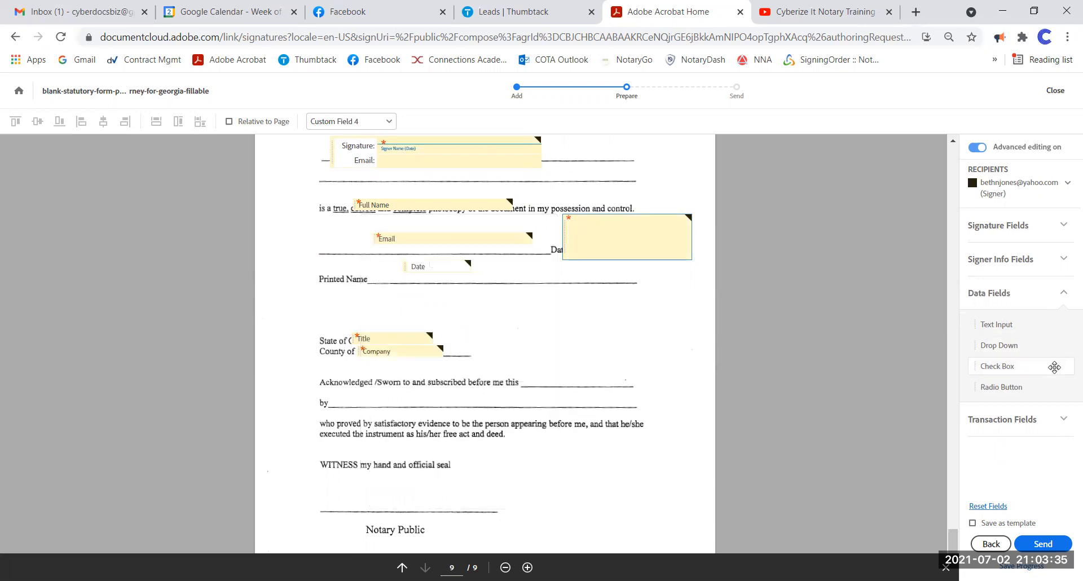
# - Add a required dropdown field below the Printed Name line
pyautogui.moveTo(1001, 345); pyautogui.dragTo(550, 299)
pyautogui.rightClick(550, 299)
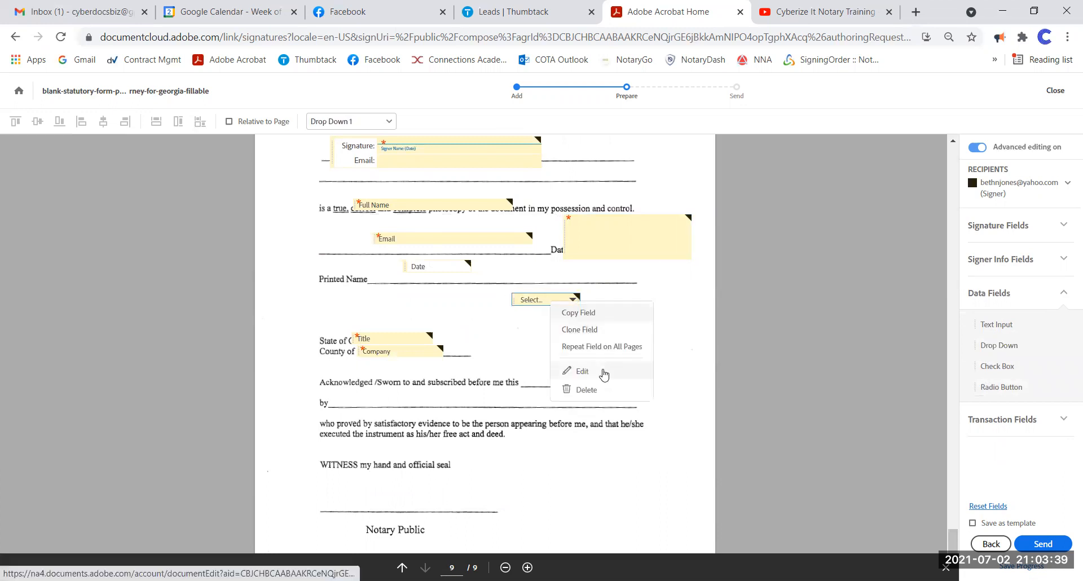
pyautogui.click(558, 371)
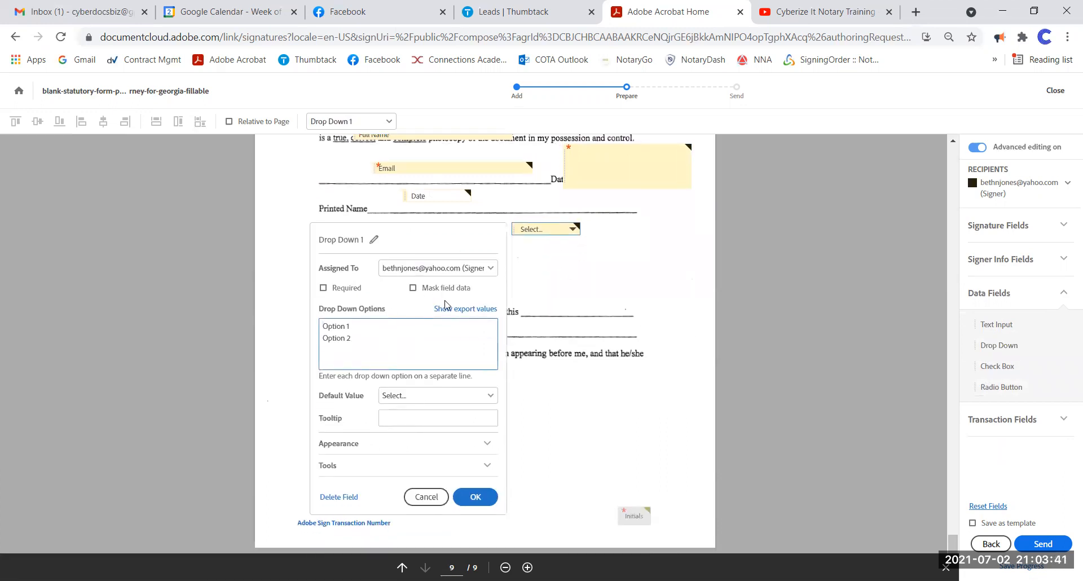
pyautogui.click(331, 290)
pyautogui.click(475, 496)
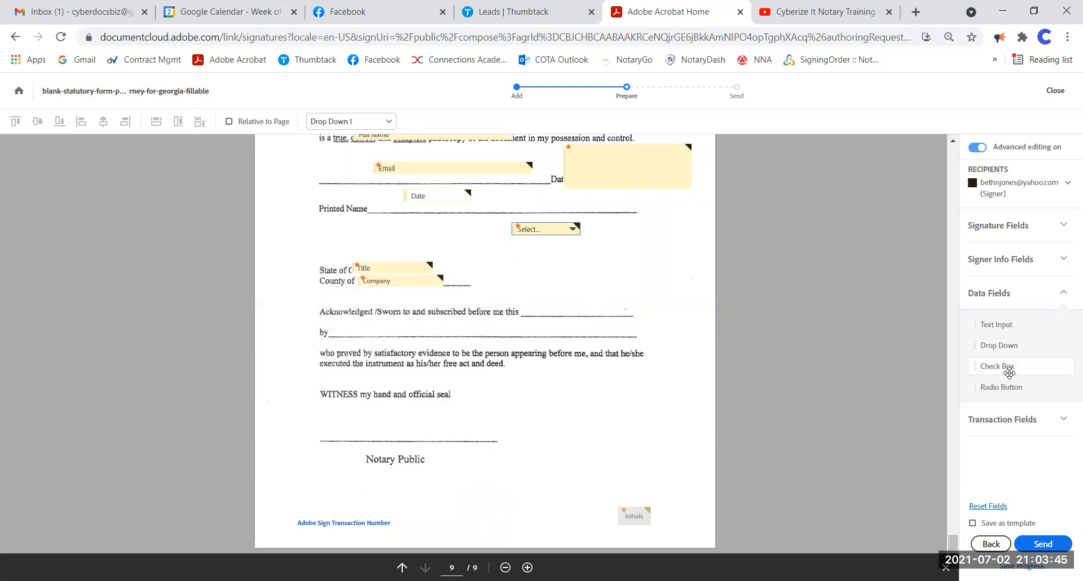
# - Add a read-only checkbox, checked by default, beside the County line
pyautogui.moveTo(996, 368); pyautogui.dragTo(526, 286)
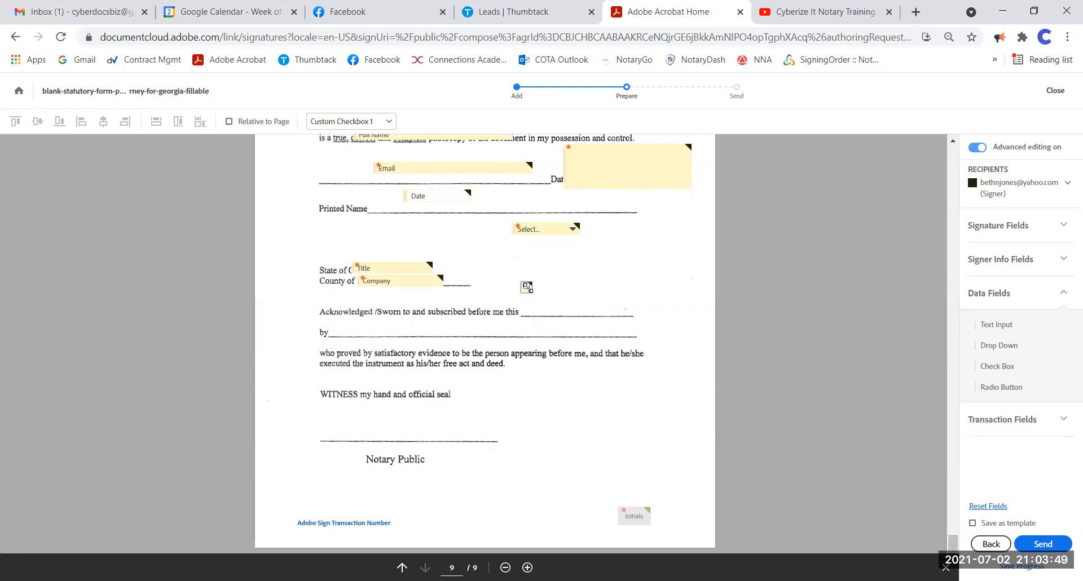
pyautogui.rightClick(526, 287)
pyautogui.click(559, 359)
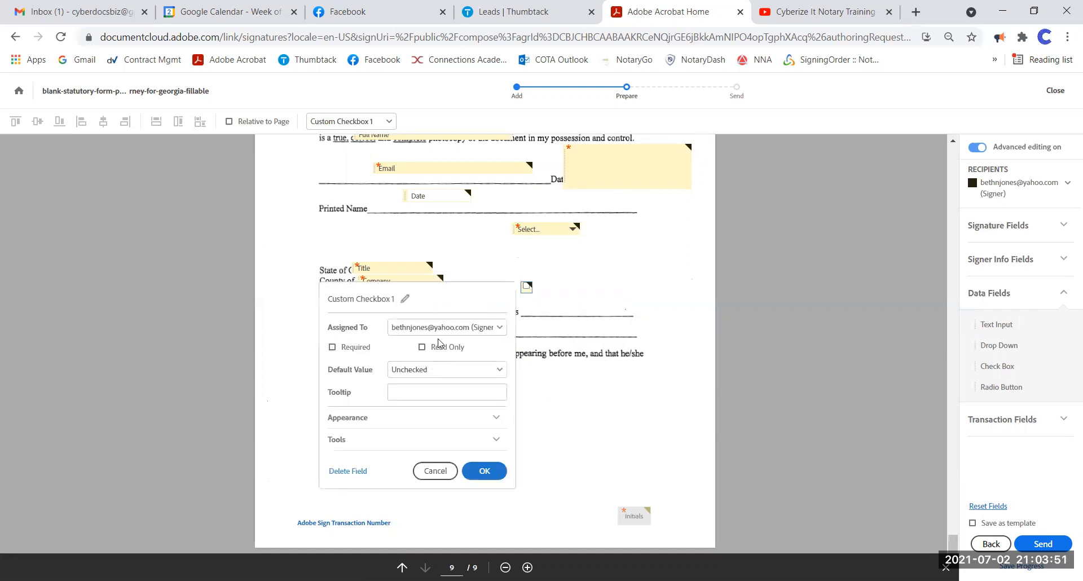
pyautogui.click(456, 347)
pyautogui.click(447, 371)
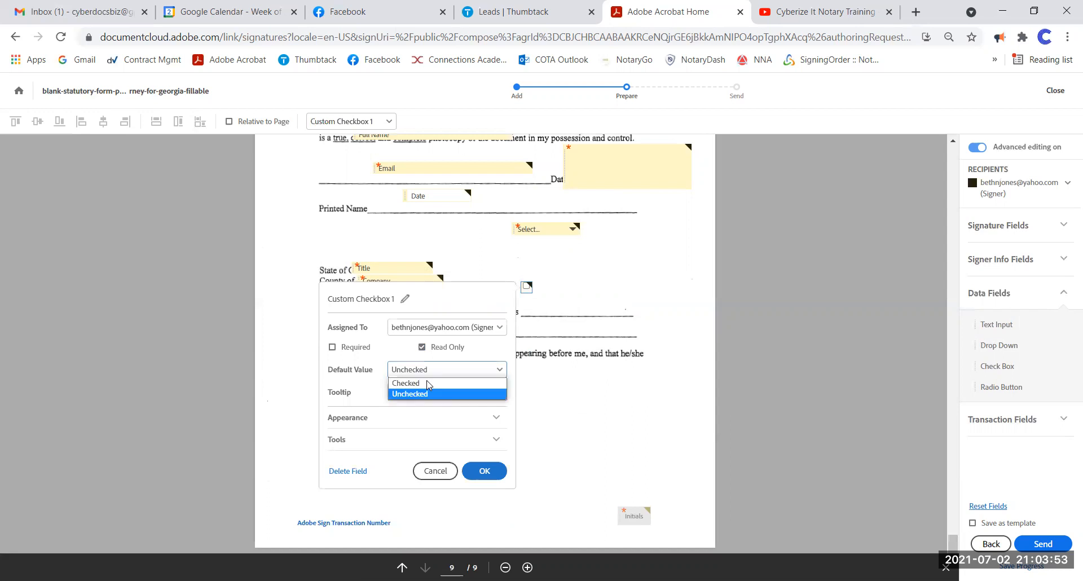
pyautogui.click(429, 380)
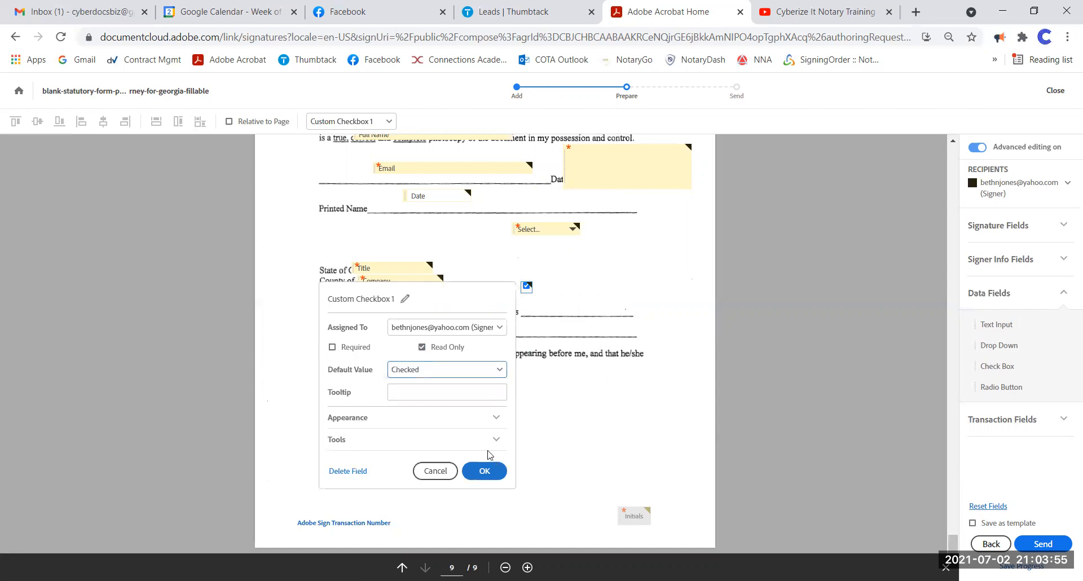
pyautogui.click(496, 418)
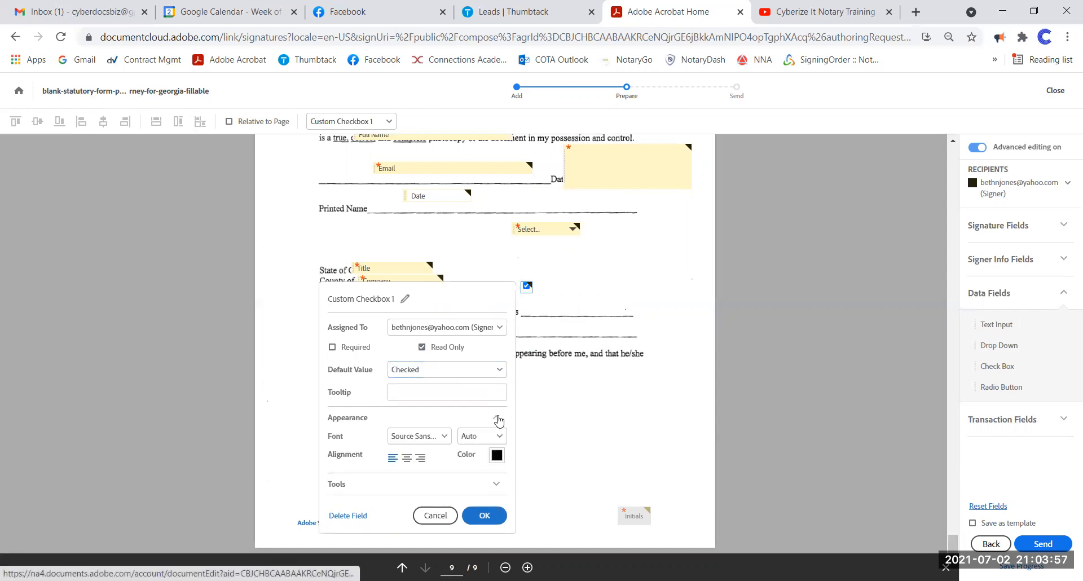
pyautogui.click(498, 419)
pyautogui.click(496, 440)
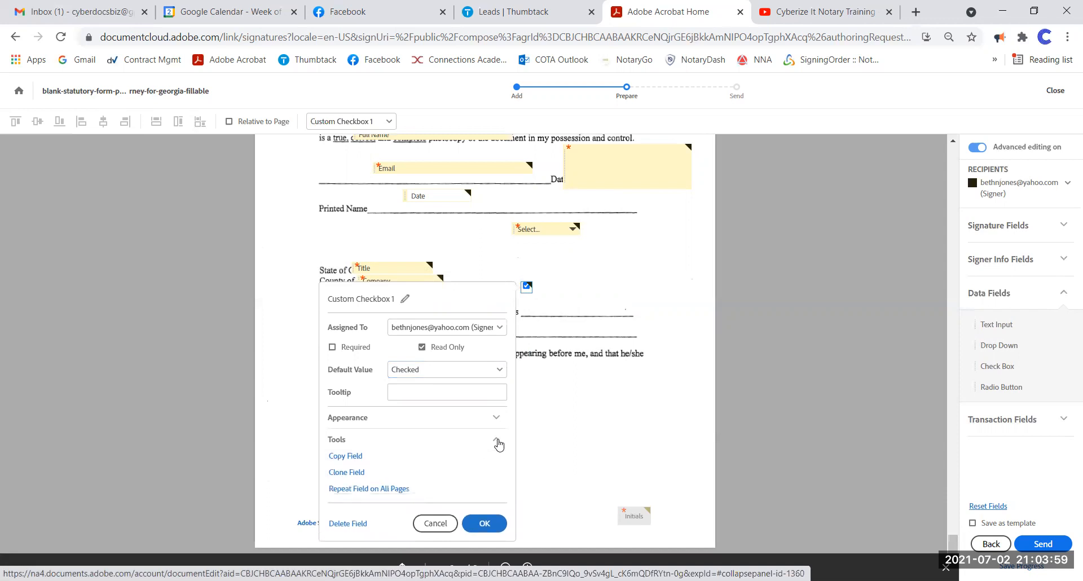
pyautogui.click(497, 441)
pyautogui.click(482, 472)
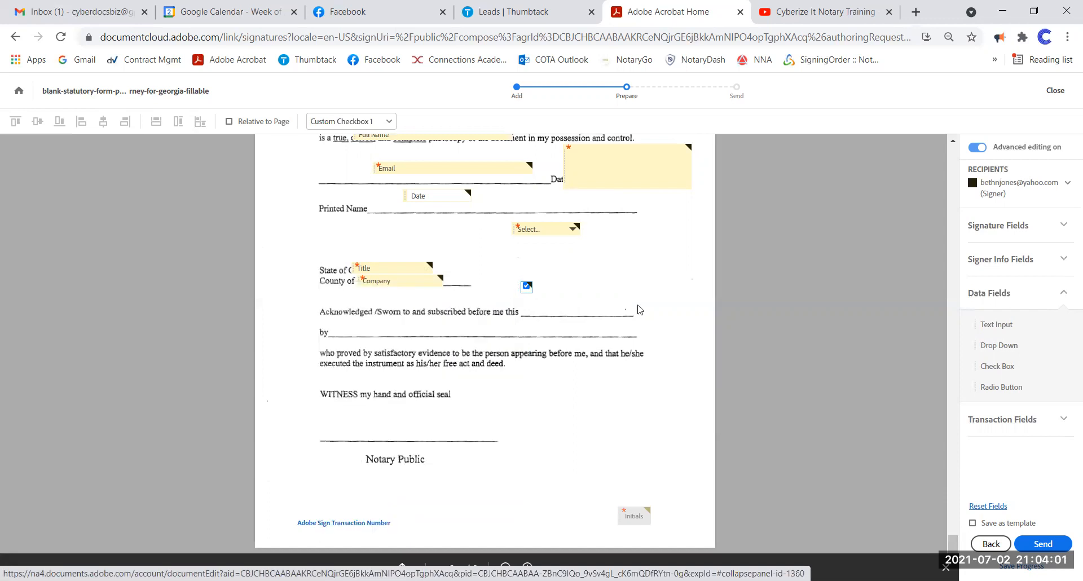
# - Clone the checkbox twice, moving copies onto the by line and the act and deed line
pyautogui.rightClick(526, 286)
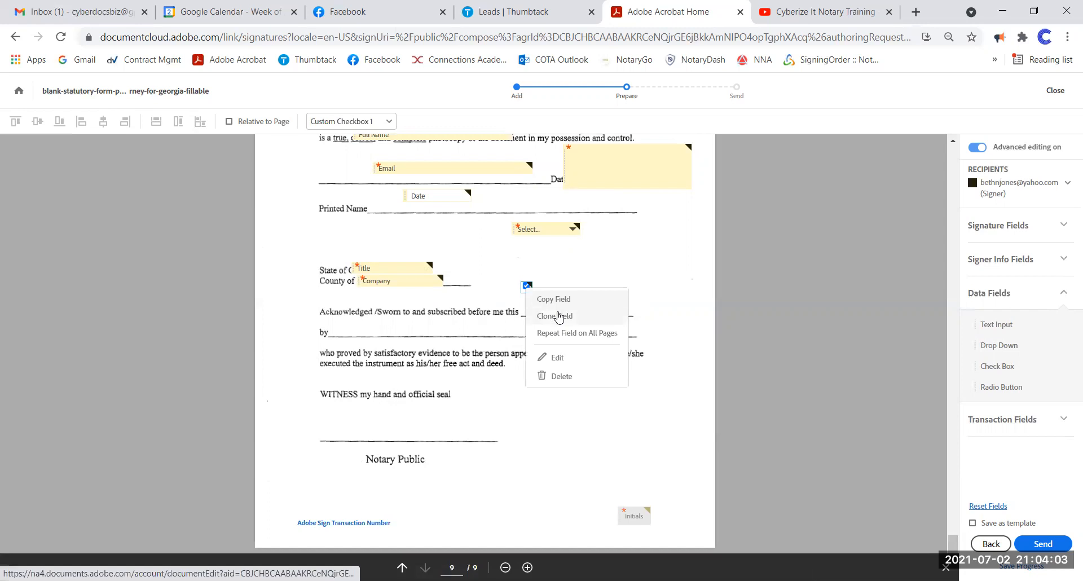
pyautogui.click(559, 313)
pyautogui.moveTo(535, 296); pyautogui.dragTo(455, 338)
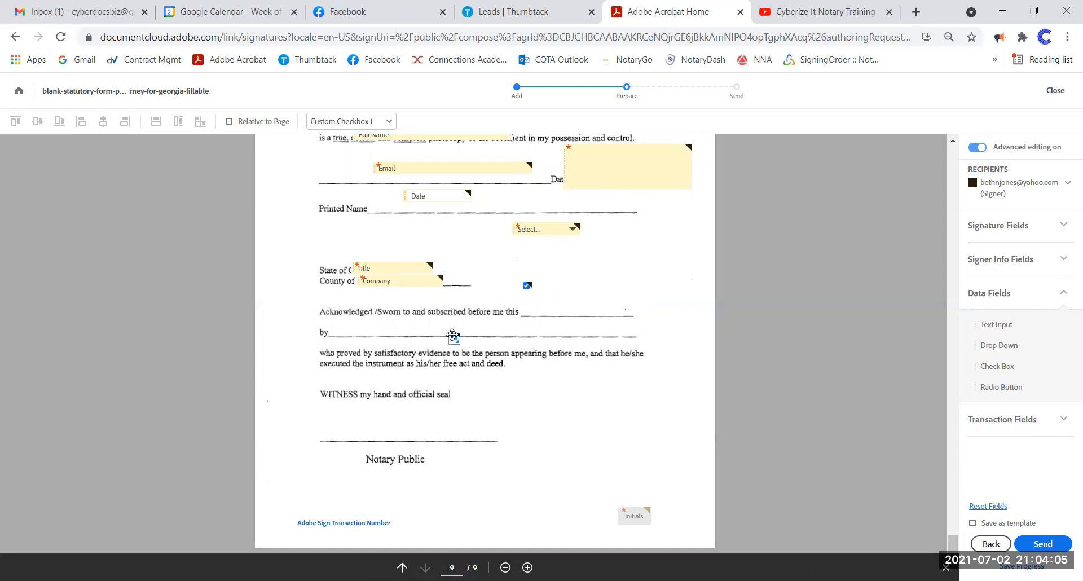
pyautogui.rightClick(525, 282)
pyautogui.click(556, 312)
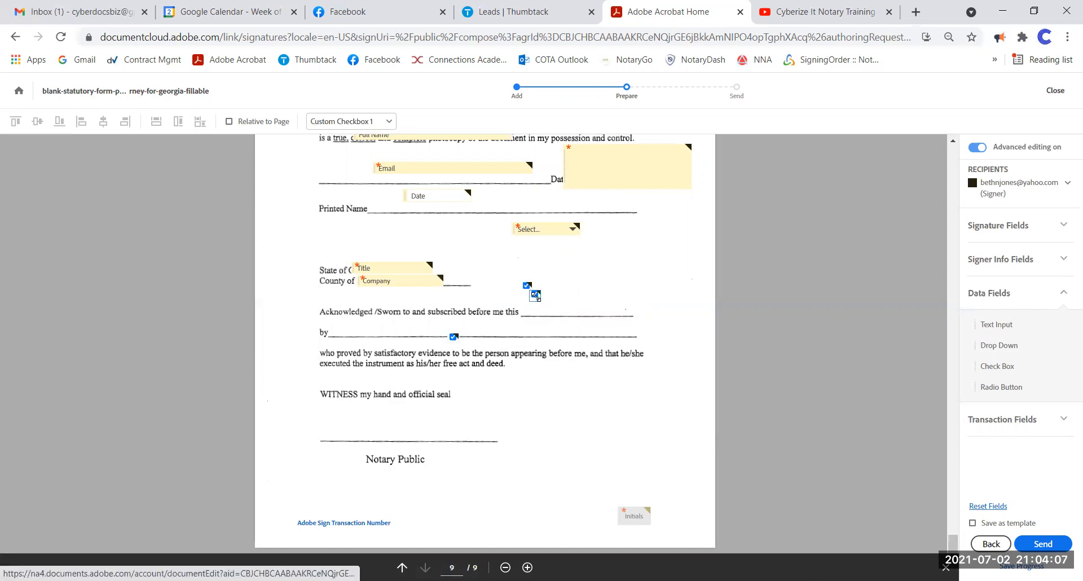
pyautogui.moveTo(534, 293)
pyautogui.mouseDown()
pyautogui.moveTo(625, 323)
pyautogui.moveTo(633, 370)
pyautogui.mouseUp()
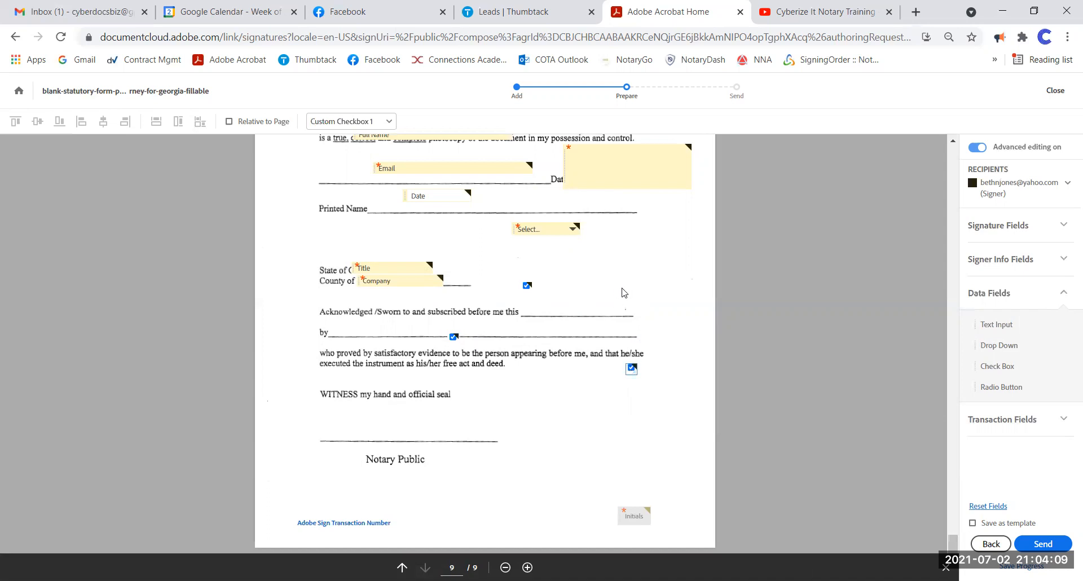
# - Place a five-option radio button group below WITNESS and spread its buttons around the line
pyautogui.moveTo(992, 386); pyautogui.dragTo(364, 409)
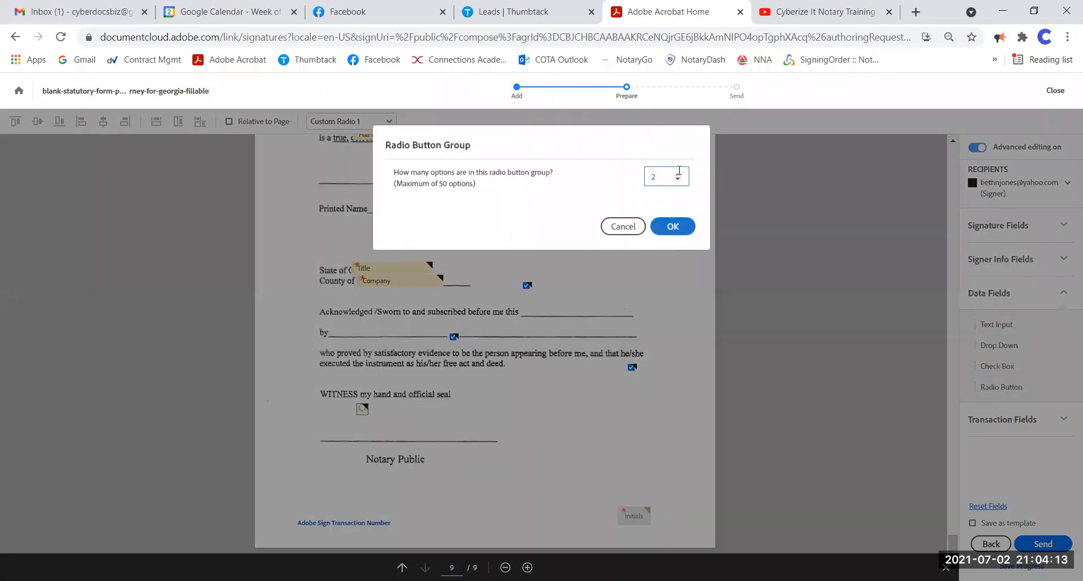
pyautogui.click(678, 175)
pyautogui.click(668, 228)
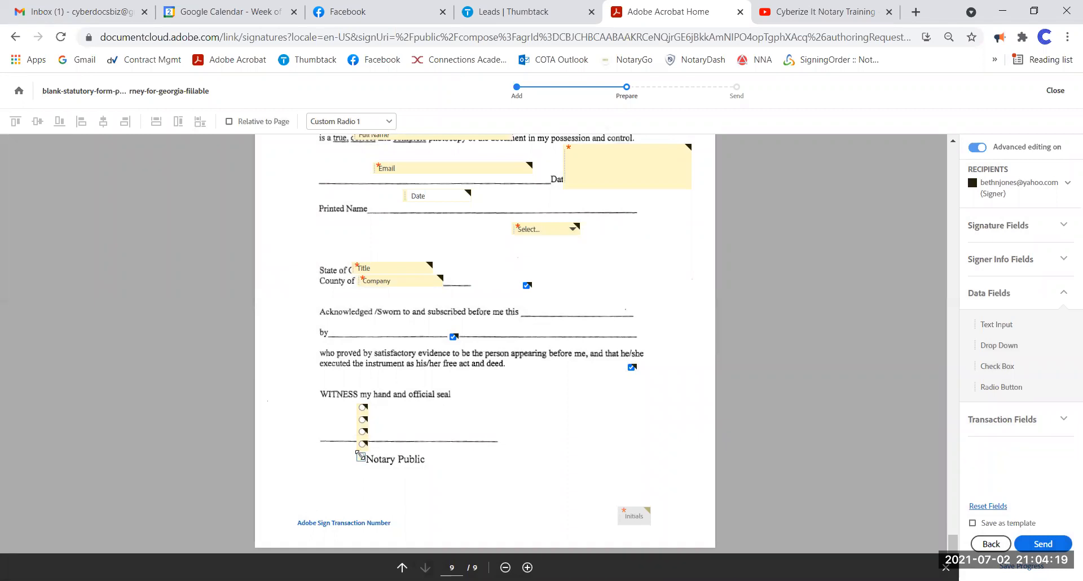
pyautogui.moveTo(358, 455); pyautogui.dragTo(479, 418)
pyautogui.moveTo(362, 443); pyautogui.dragTo(531, 419)
pyautogui.moveTo(362, 432); pyautogui.dragTo(315, 425)
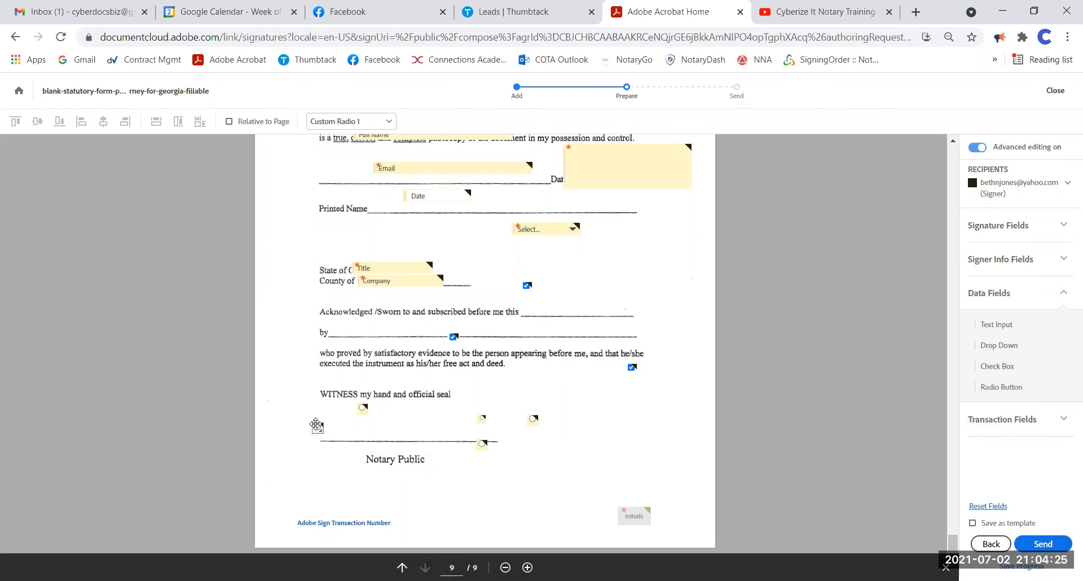
# - Make the radio group required and give its buttons the Check style
pyautogui.rightClick(315, 425)
pyautogui.click(375, 476)
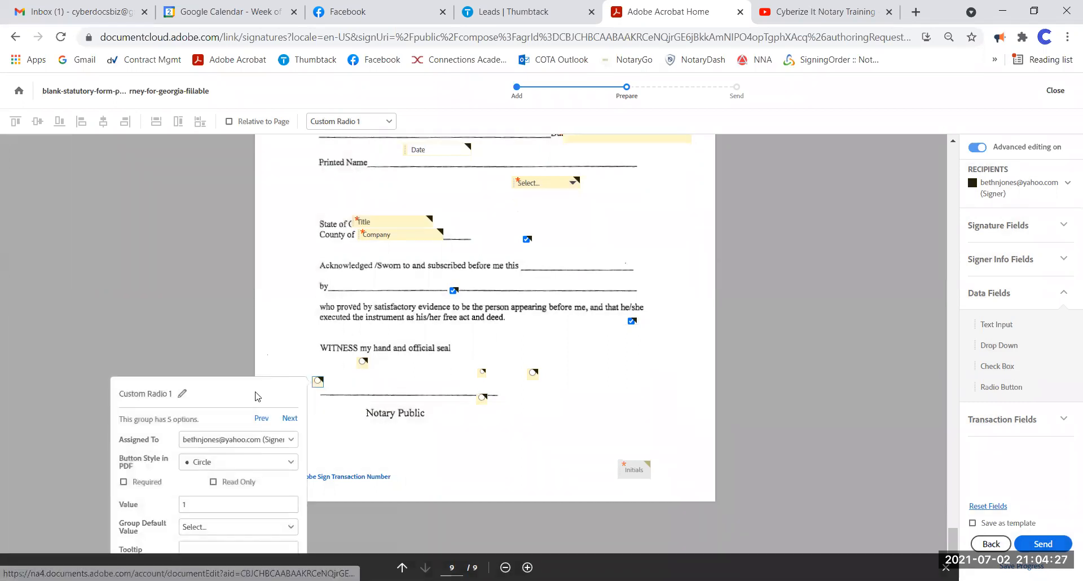
pyautogui.click(145, 379)
pyautogui.click(199, 359)
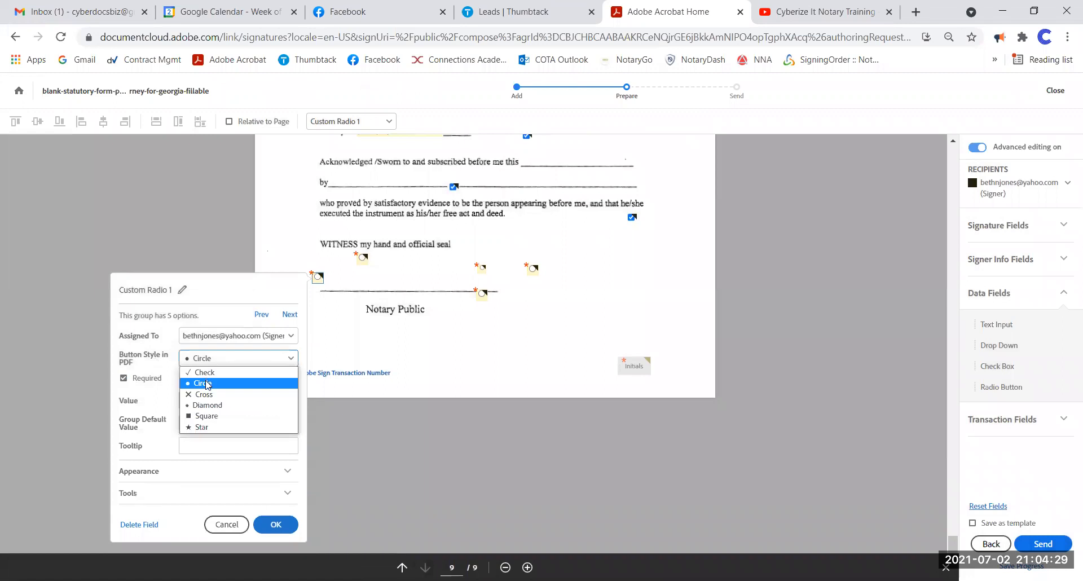
pyautogui.click(210, 379)
pyautogui.click(269, 360)
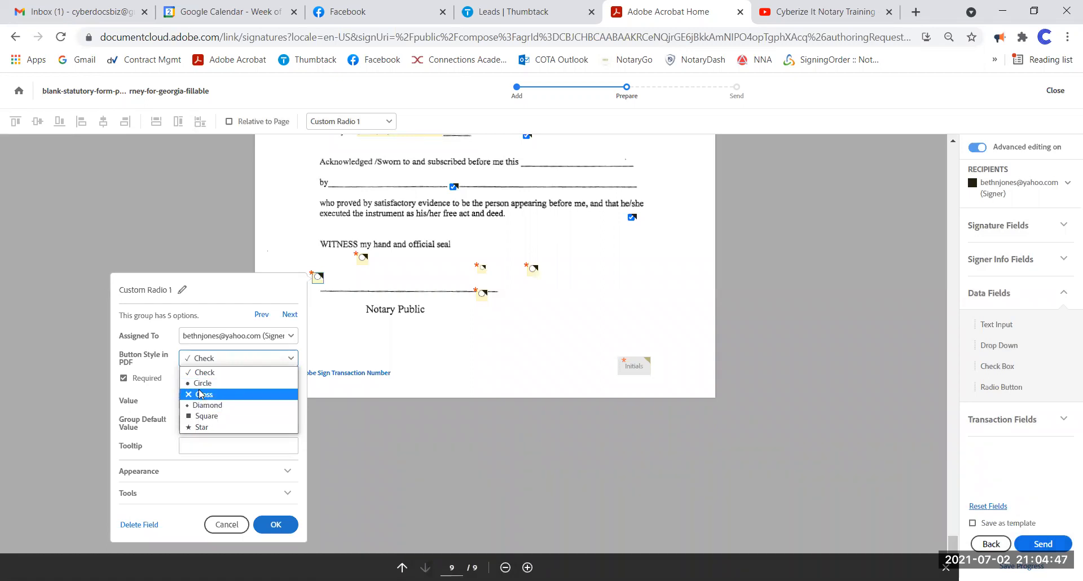
pyautogui.click(203, 372)
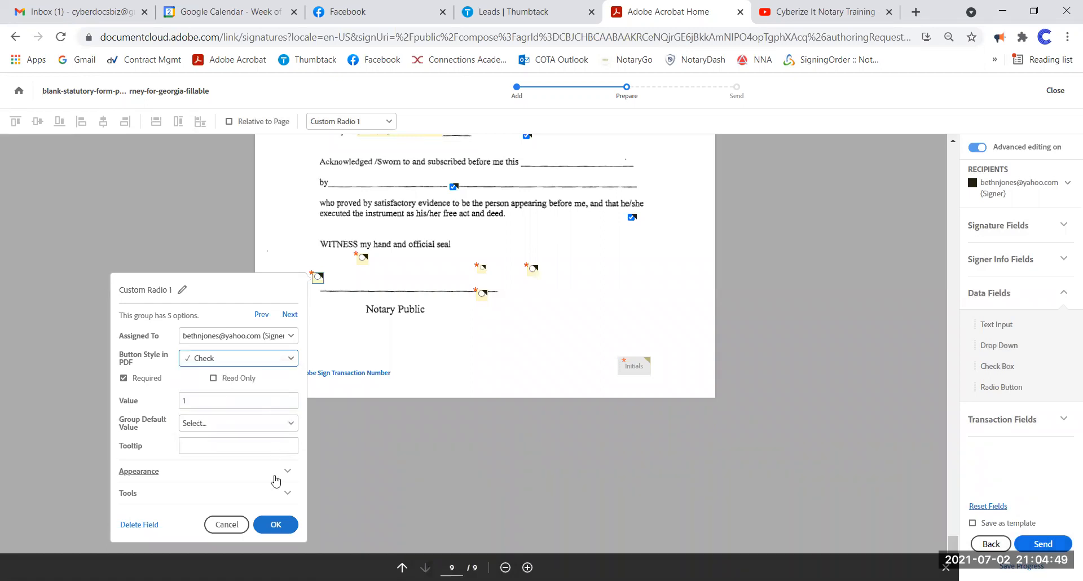
pyautogui.click(276, 524)
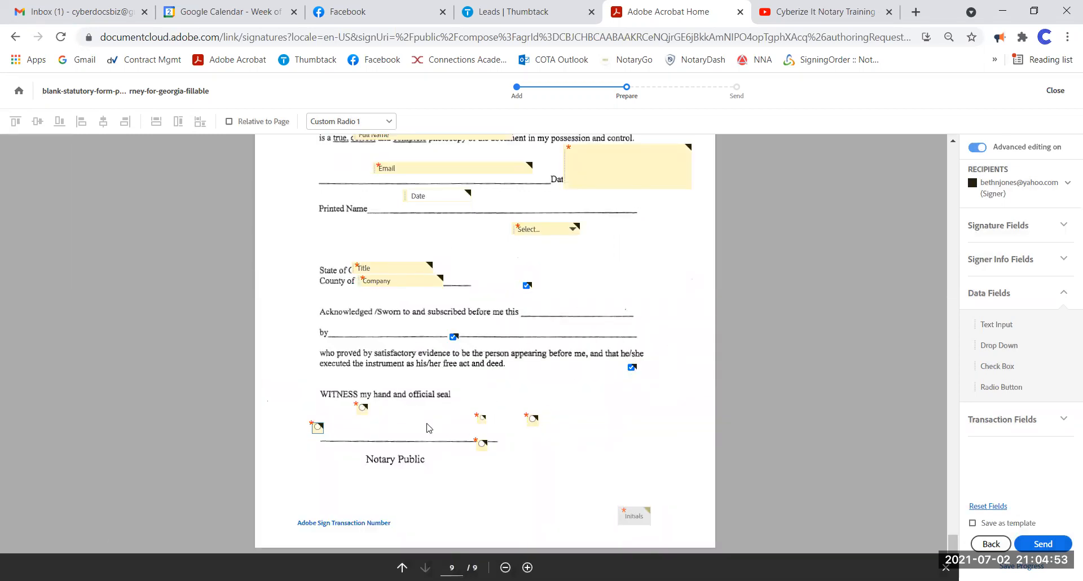
pyautogui.click(978, 419)
# - Add a Participation Stamp by Notary Public and a Transaction Number under the act and deed paragraph
pyautogui.moveTo(1010, 358); pyautogui.dragTo(301, 452)
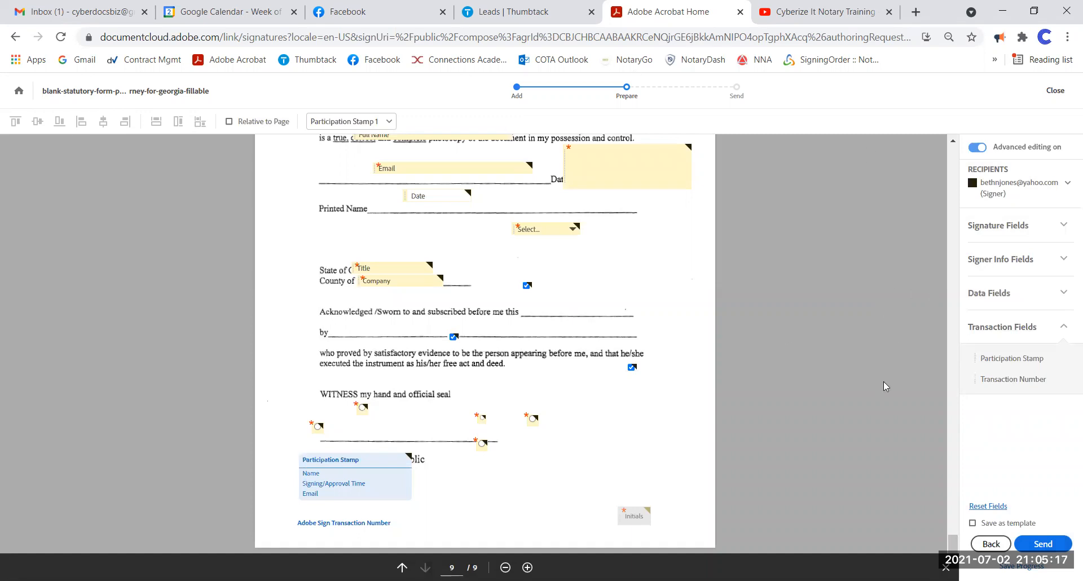
pyautogui.moveTo(995, 379); pyautogui.dragTo(470, 368)
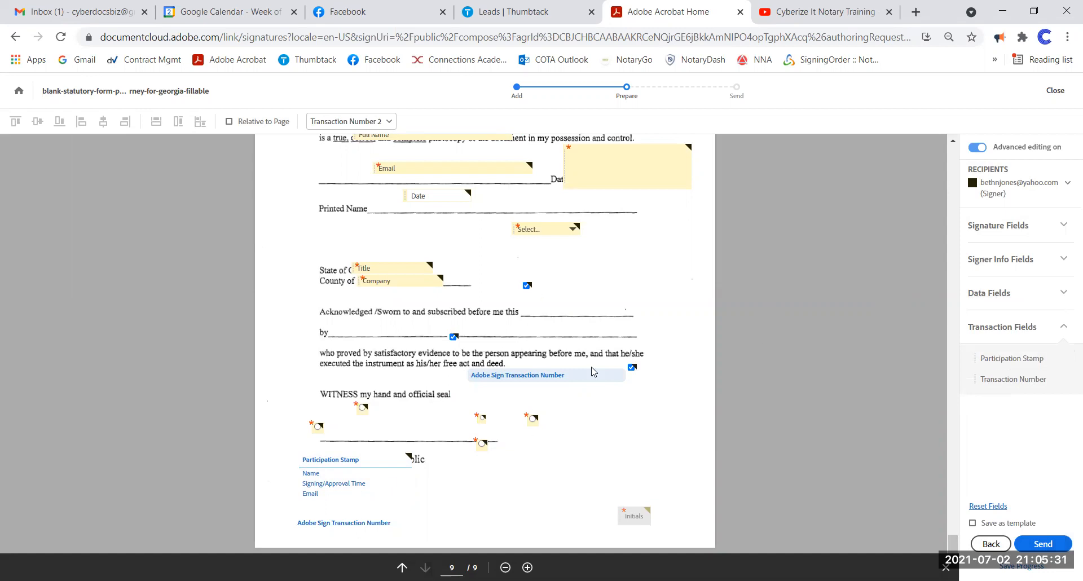
pyautogui.scroll(15, 592, 372)
# - Return to page 1 and save the form's progress
pyautogui.scroll(20, 588, 371)
pyautogui.scroll(20, 587, 381)
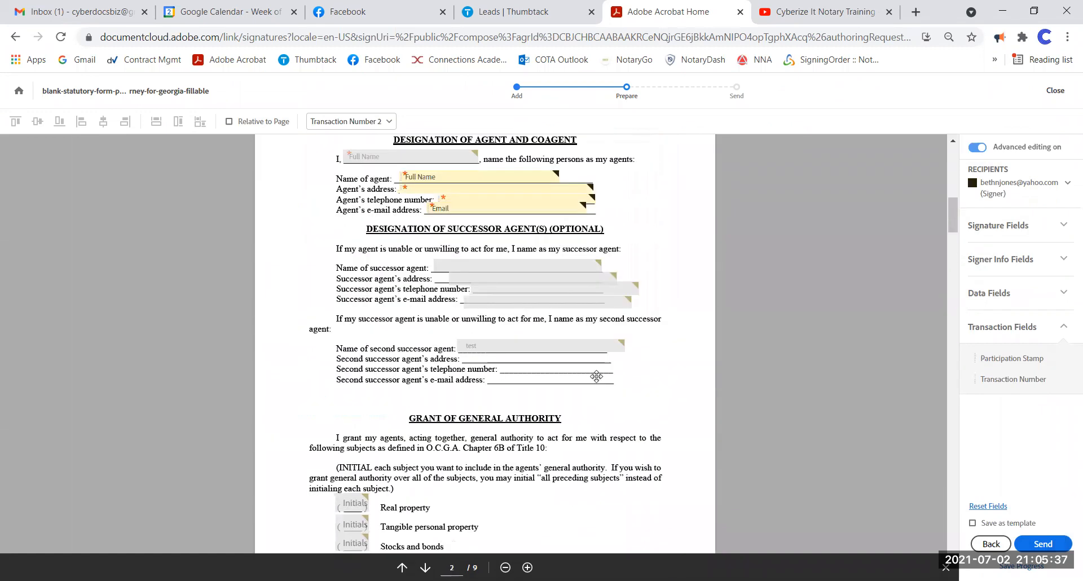
pyautogui.scroll(7, 592, 384)
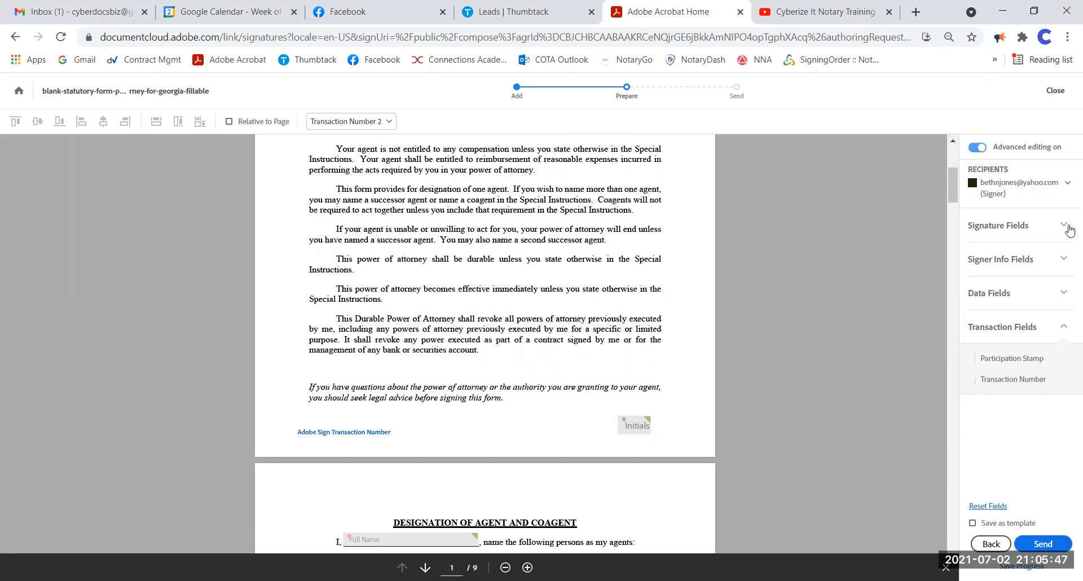
pyautogui.click(1022, 565)
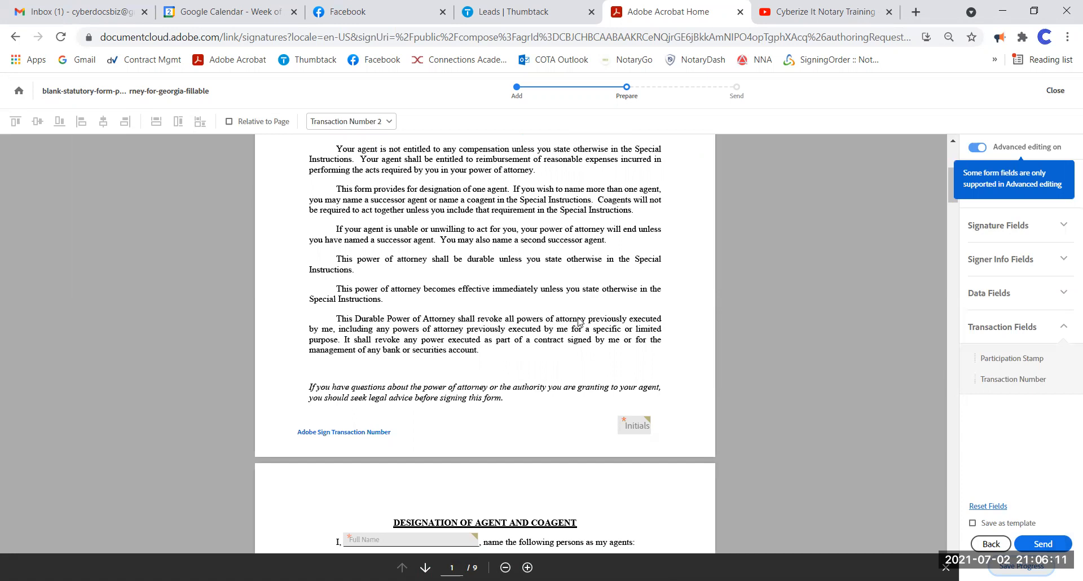
# - Review the placed fields down to page 6's notary Digital Signature and Stamp
pyautogui.scroll(-9, 599, 349)
pyautogui.scroll(-15, 599, 349)
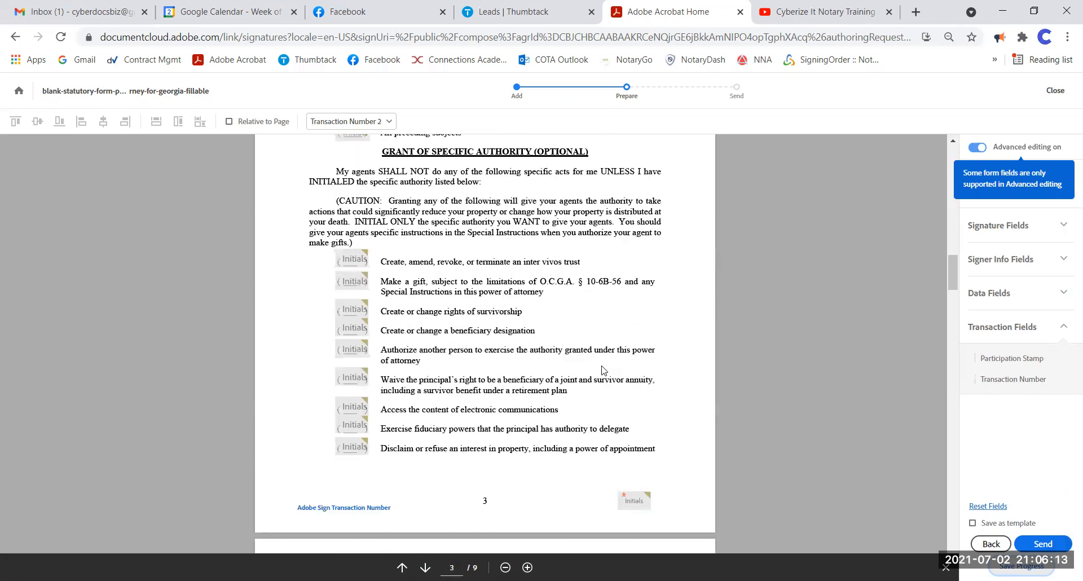
pyautogui.scroll(-15, 602, 358)
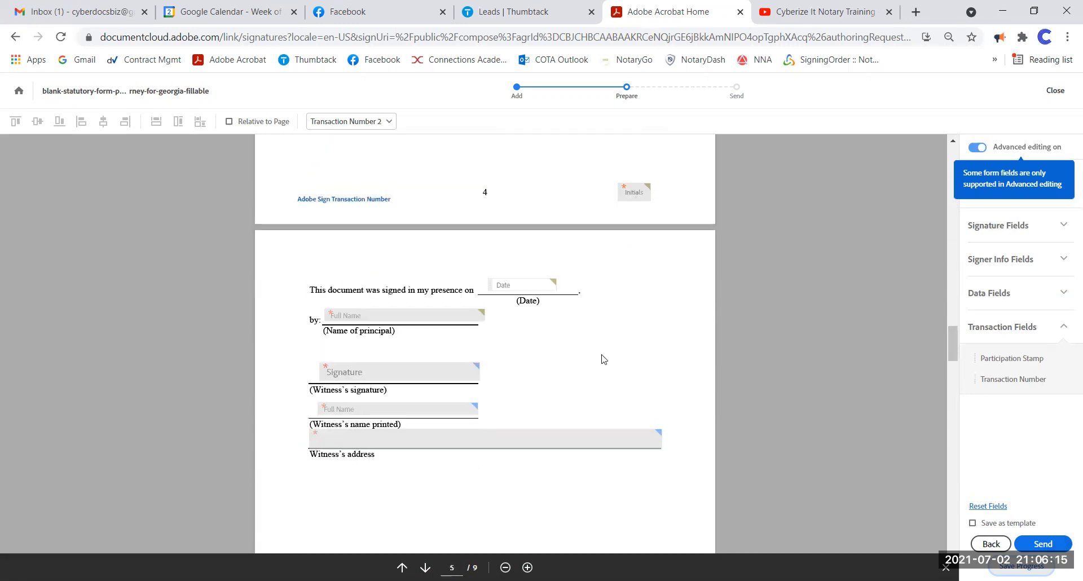
pyautogui.scroll(-3, 609, 359)
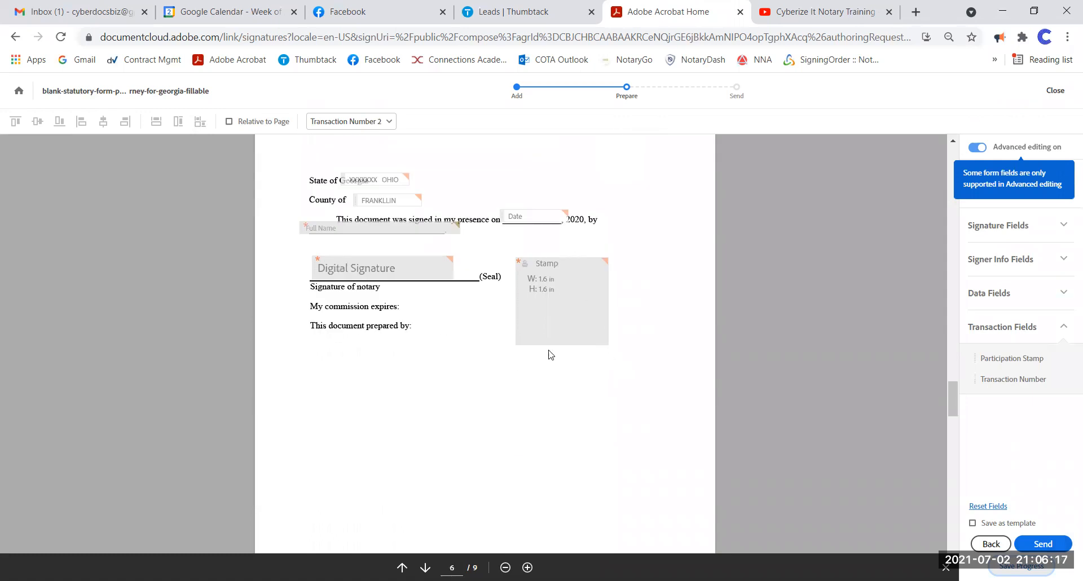